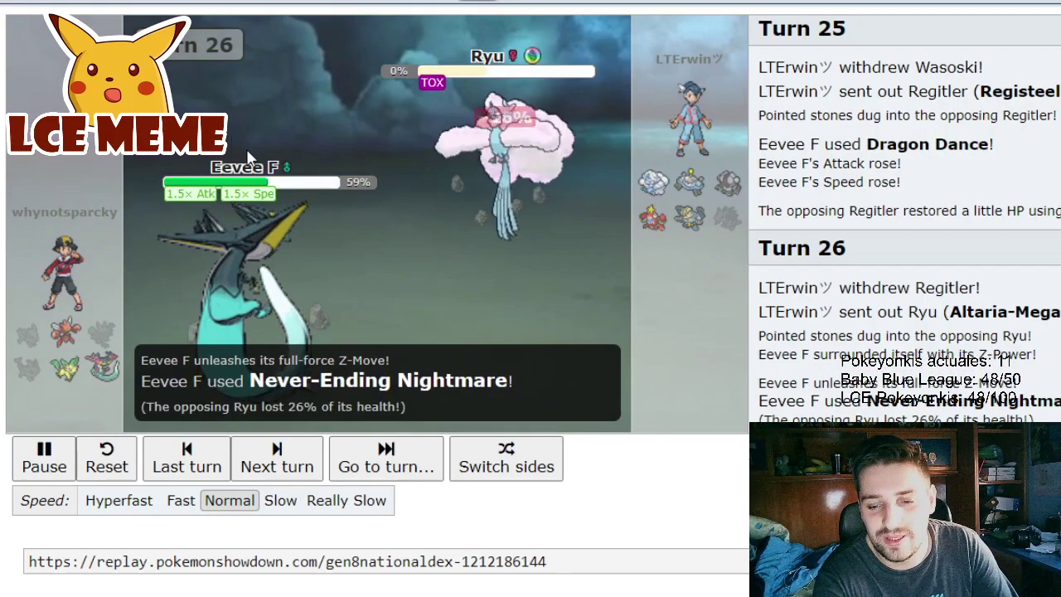
Pause the battle replay on turn 26 and examine the matchup after Crawdaunt is sent out
mouse_move(221, 372)
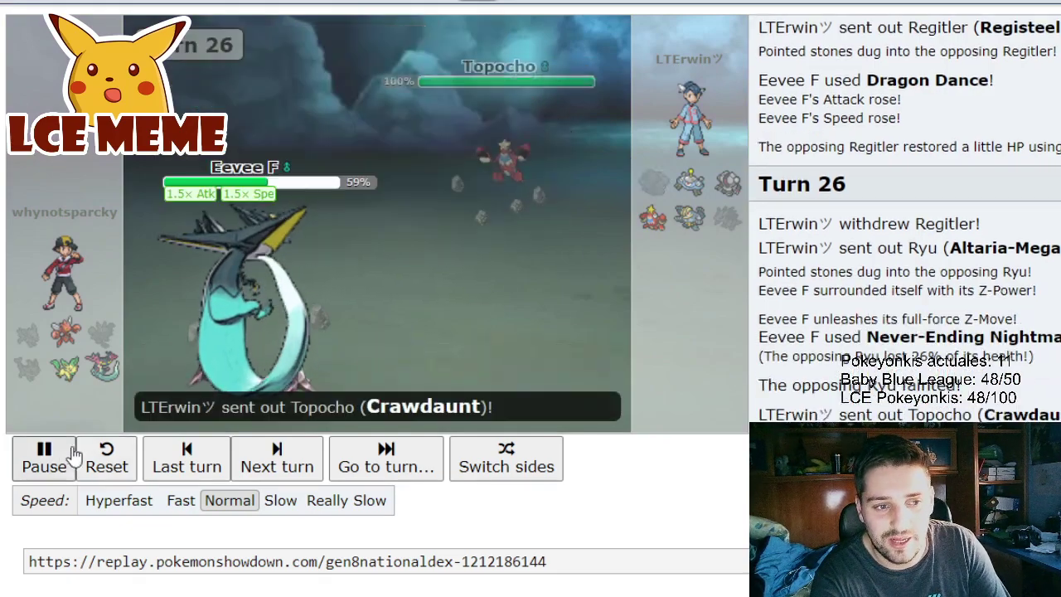
click(68, 458)
mouse_move(580, 174)
mouse_move(245, 257)
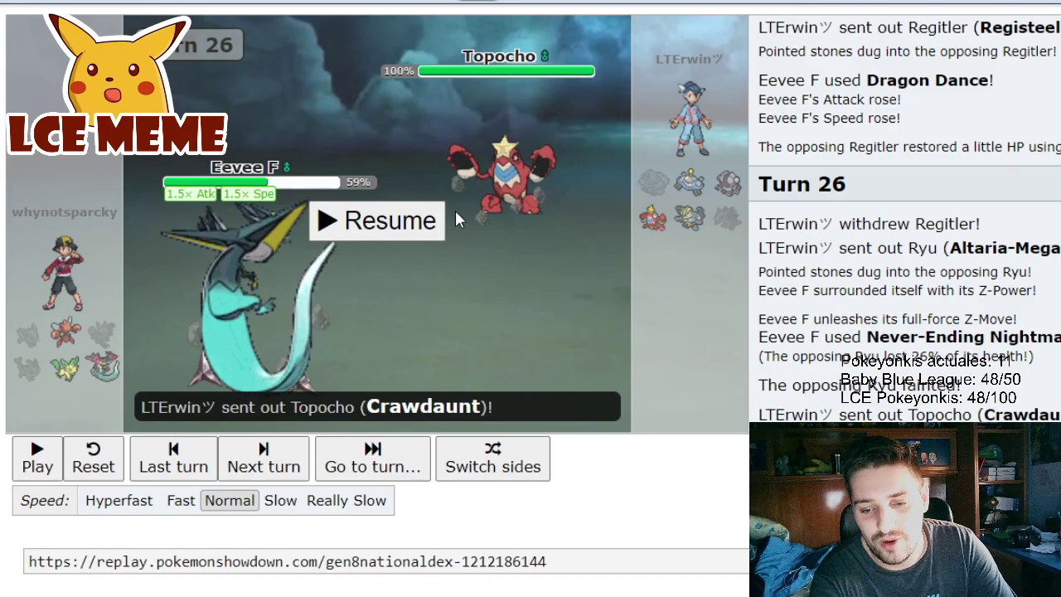
mouse_move(724, 182)
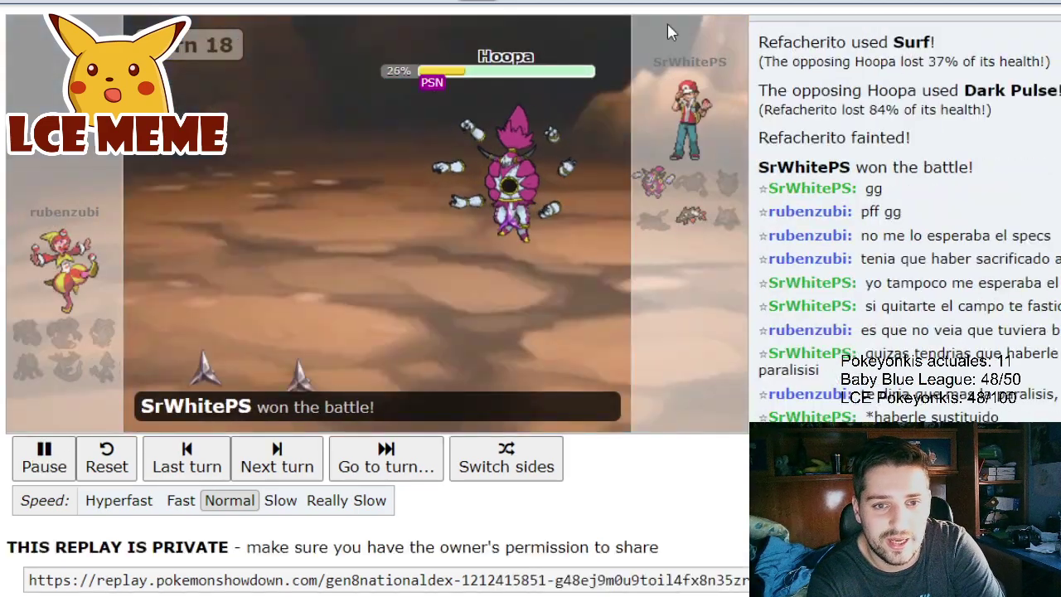
mouse_move(699, 172)
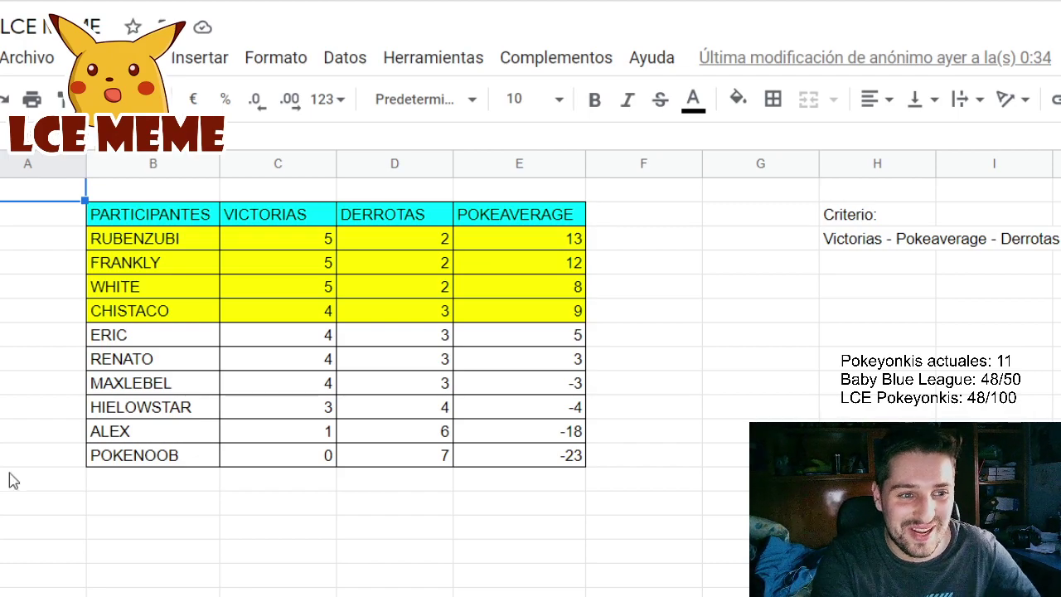
Go from the standings to the round results sheet and check the third-ranked participant's scores in Jornadas 1 to 4
click(76, 486)
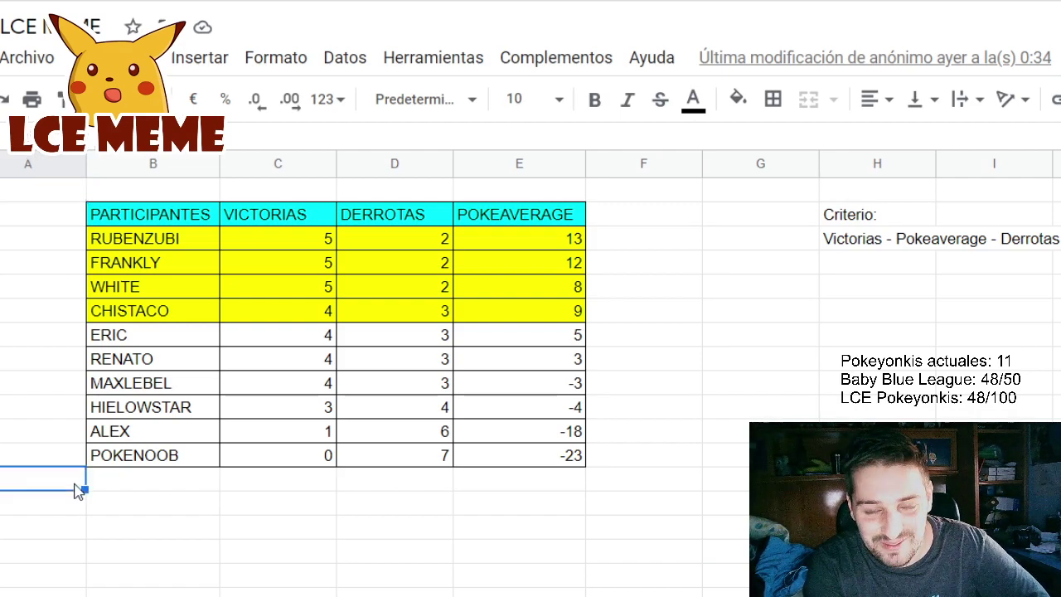
click(403, 358)
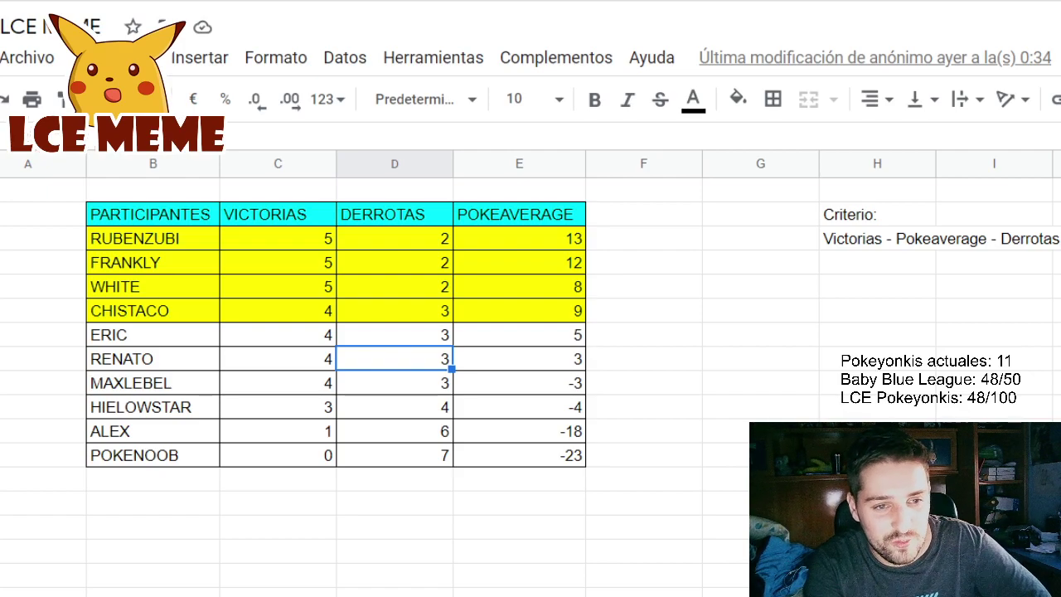
click(431, 592)
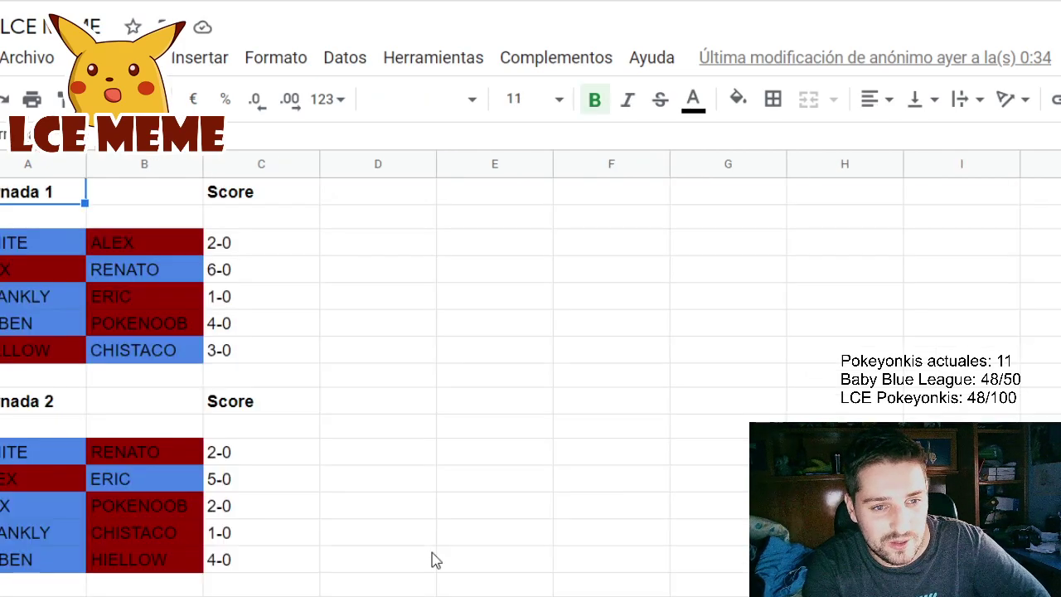
click(253, 250)
click(255, 459)
scroll(257, 464, down, 1)
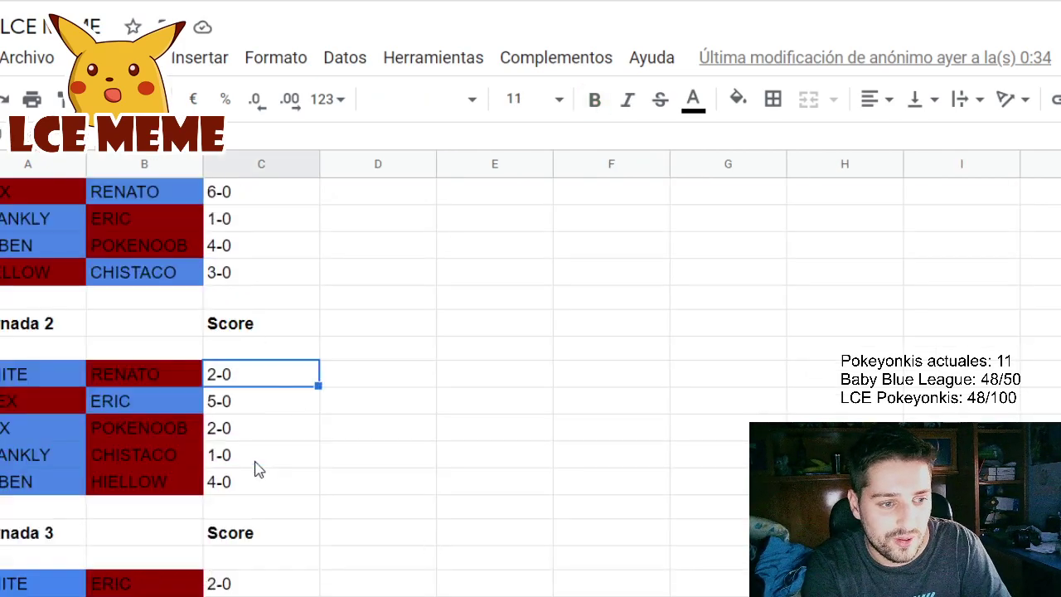
scroll(257, 468, down, 1)
click(262, 507)
scroll(265, 511, down, 2)
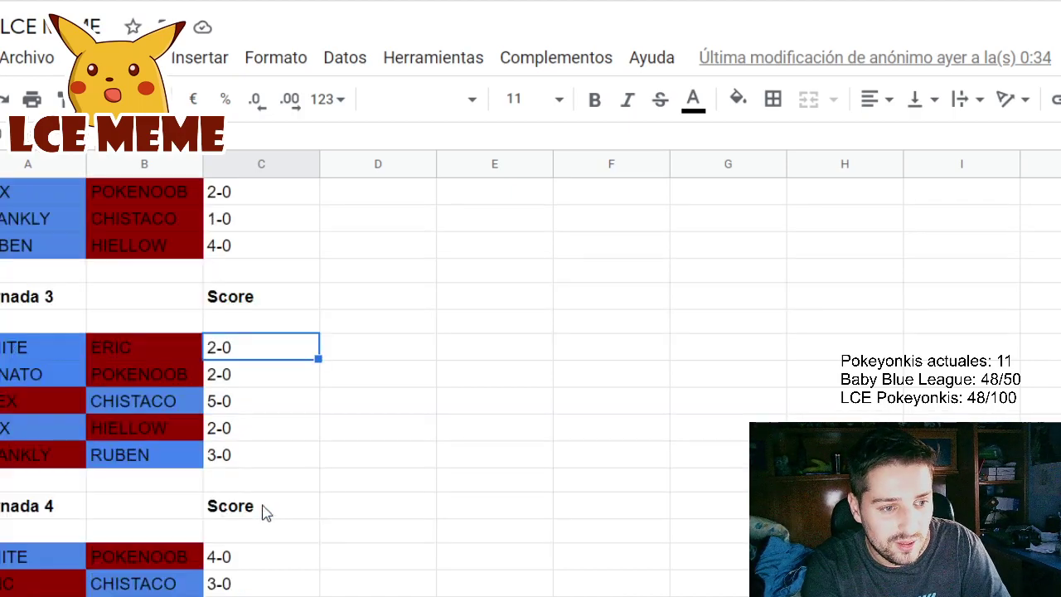
click(267, 557)
scroll(263, 557, down, 3)
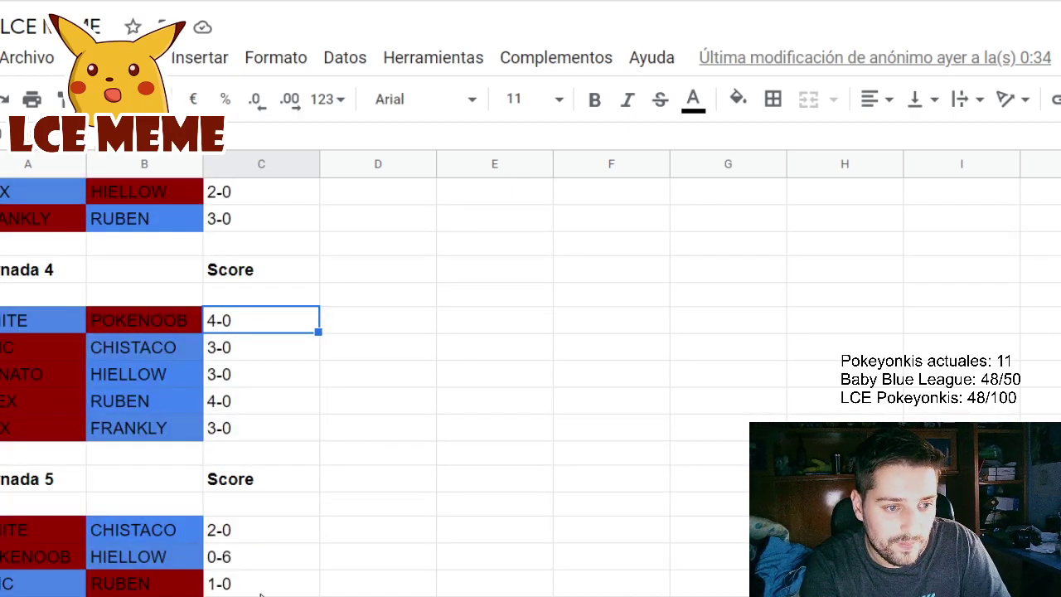
Check the third-ranked participant's scores in Jornadas 5 to 7 and view the Jornada 8 pairings
click(268, 535)
scroll(267, 537, down, 3)
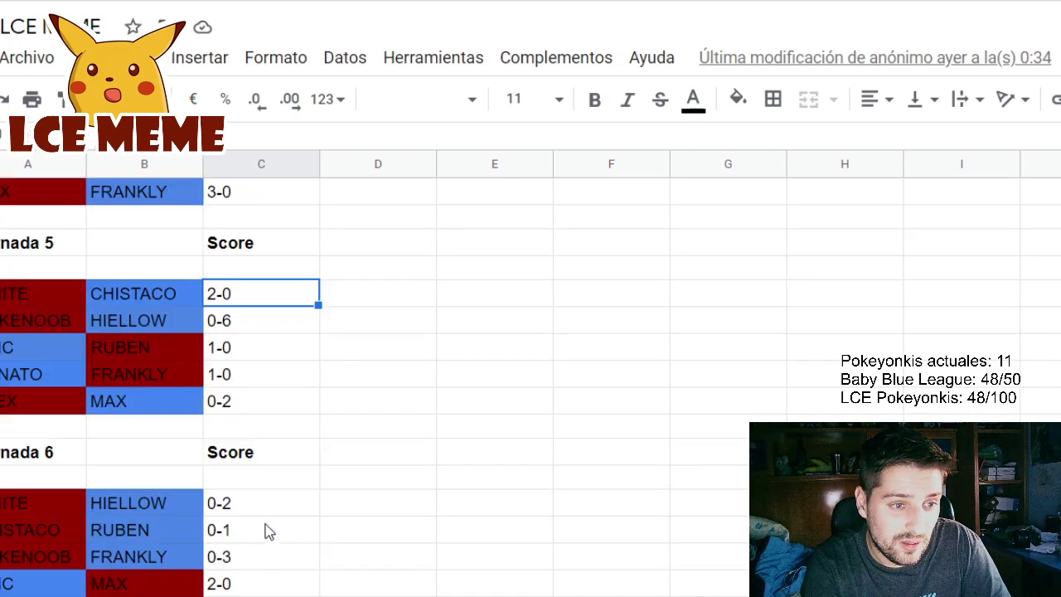
click(274, 503)
scroll(276, 514, down, 2)
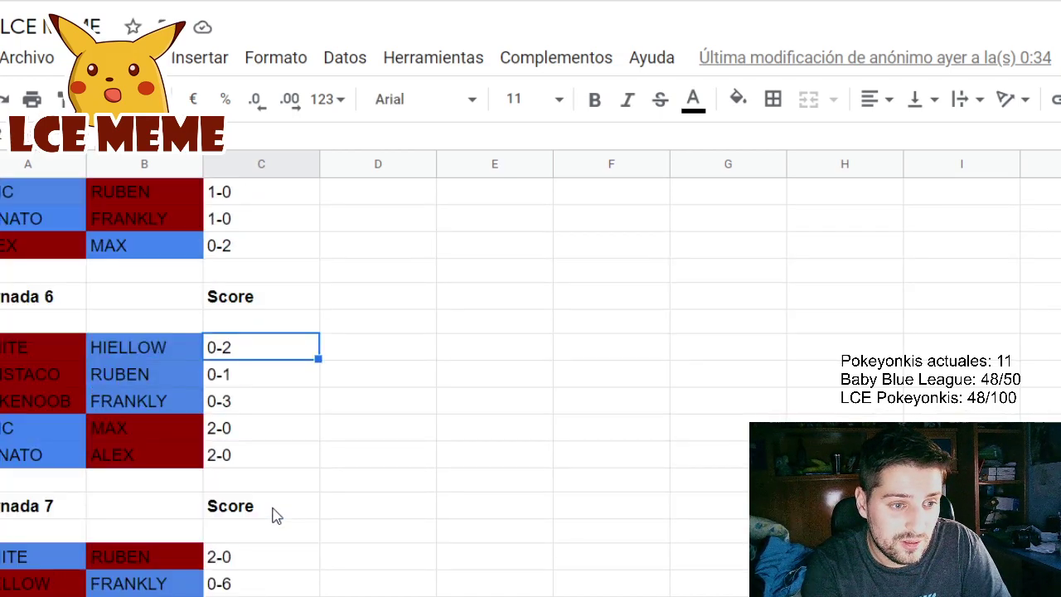
click(284, 562)
scroll(290, 576, down, 1)
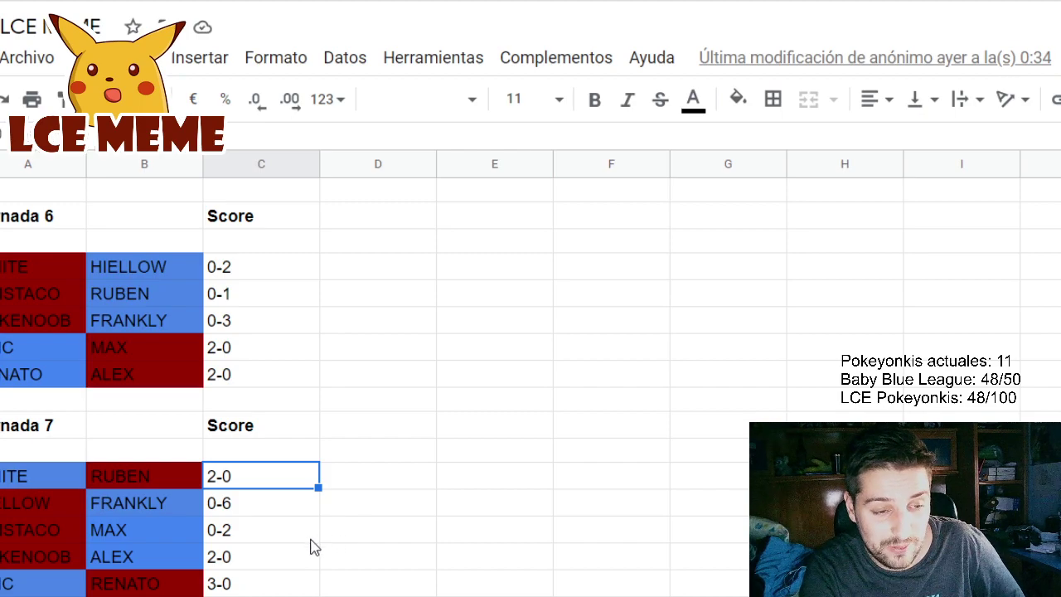
scroll(292, 559, down, 3)
scroll(291, 555, down, 2)
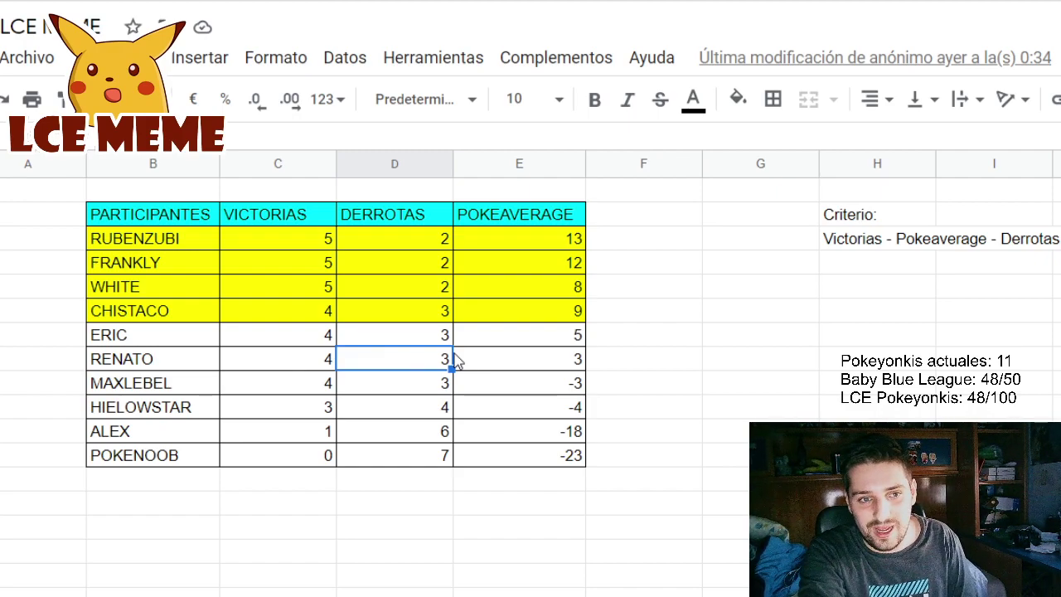
Select the second-ranked participant's POKEAVERAGE in the standings, and review that participant's round results from Jornada 7 back to Jornada 1
click(558, 269)
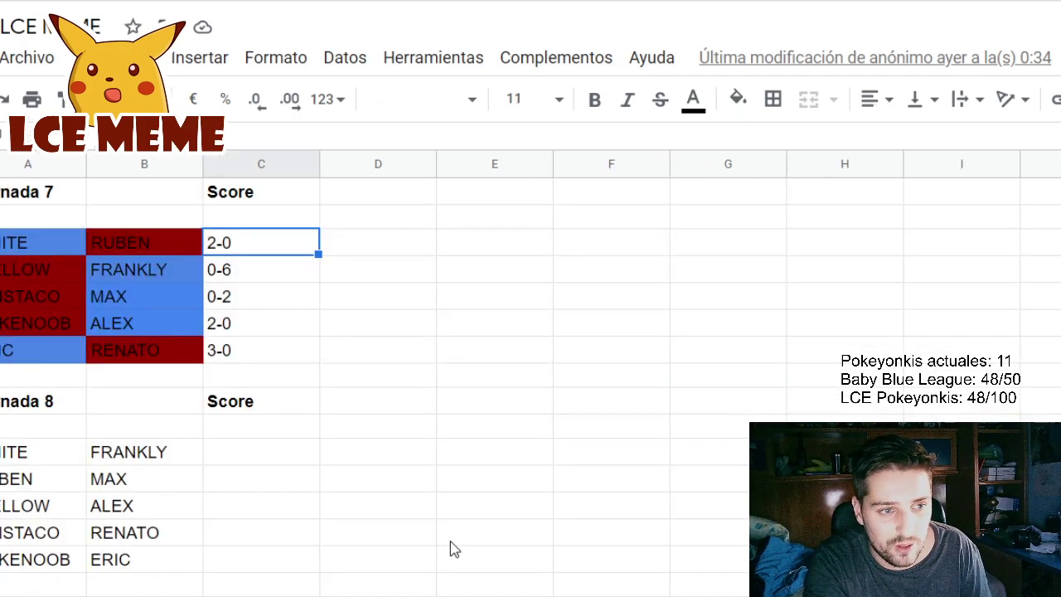
scroll(435, 575, up, 2)
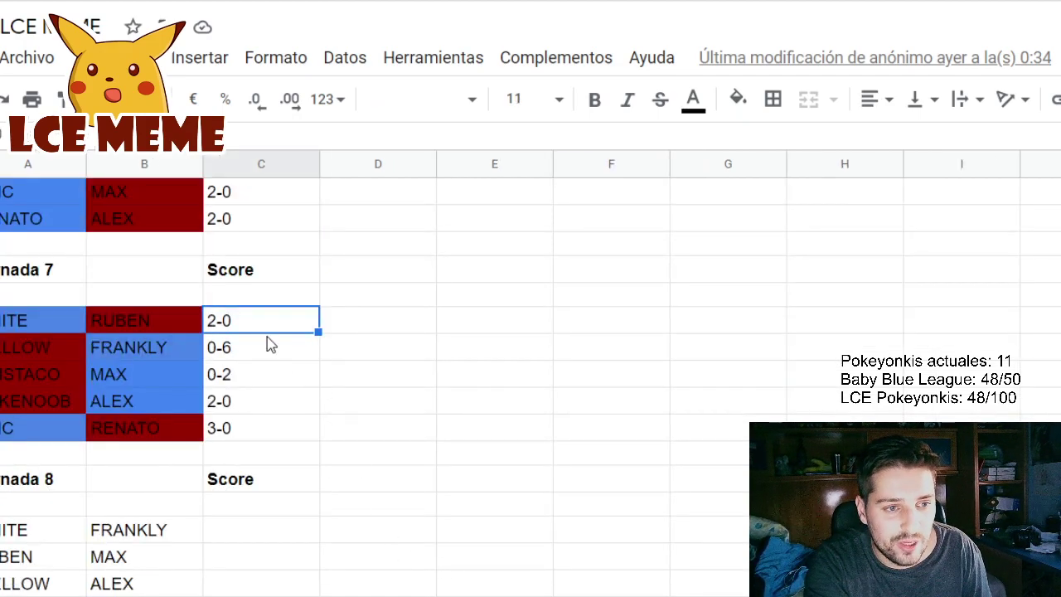
click(280, 358)
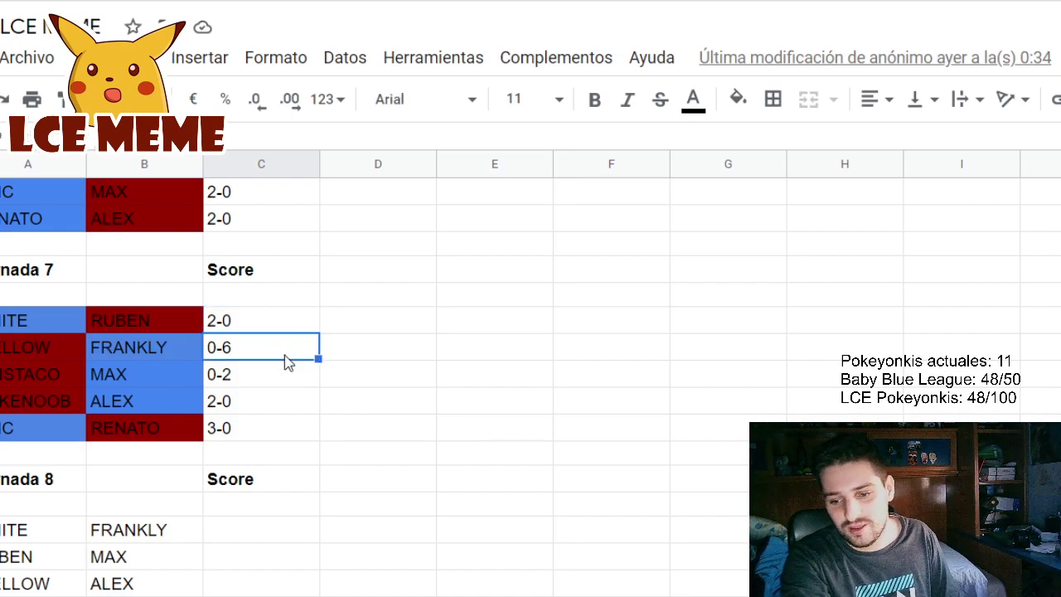
scroll(309, 501, up, 1)
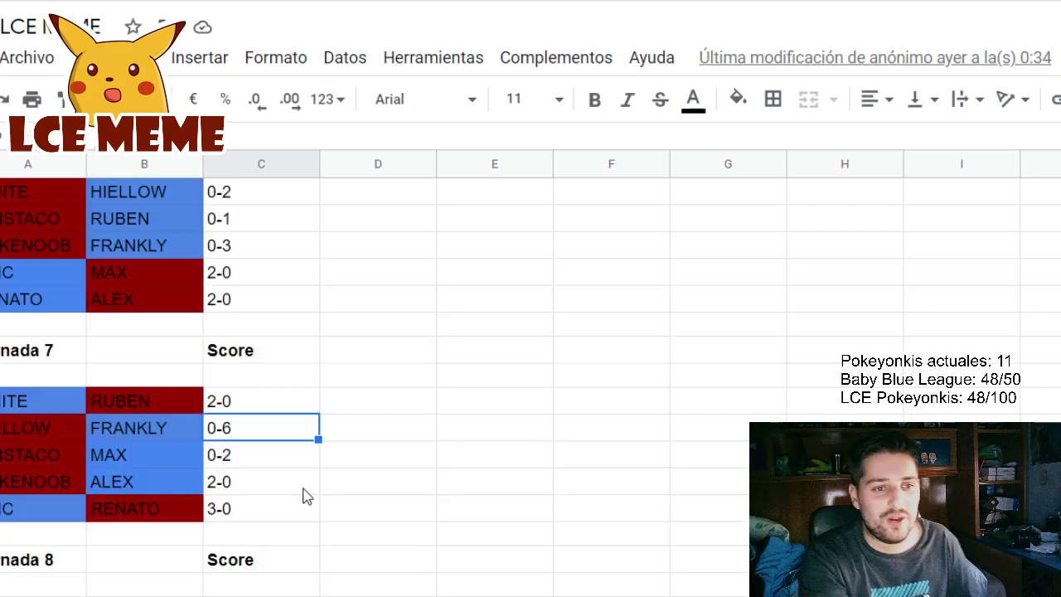
scroll(301, 439, up, 1)
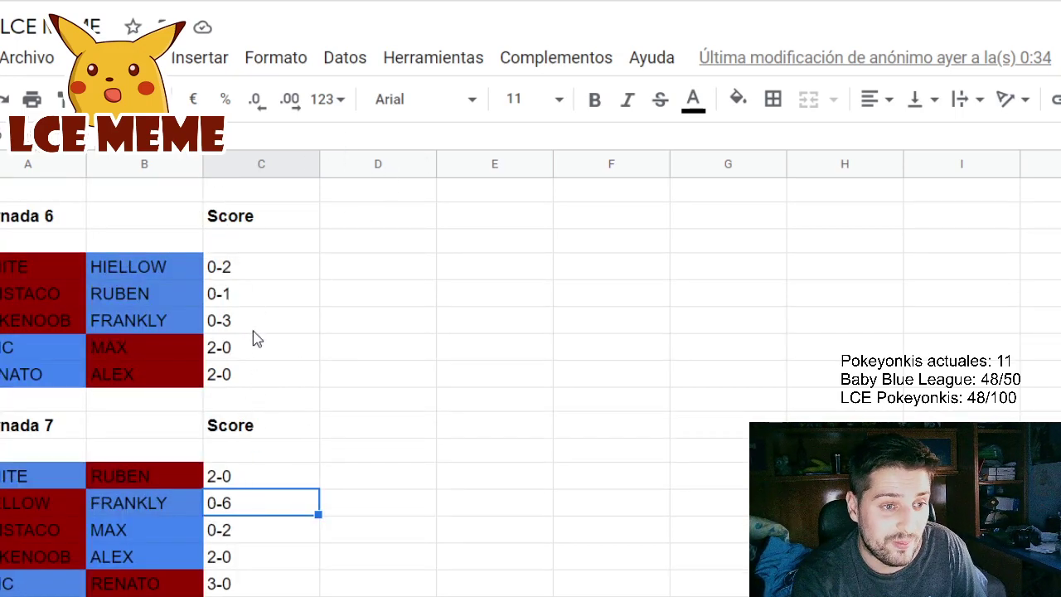
scroll(257, 338, up, 5)
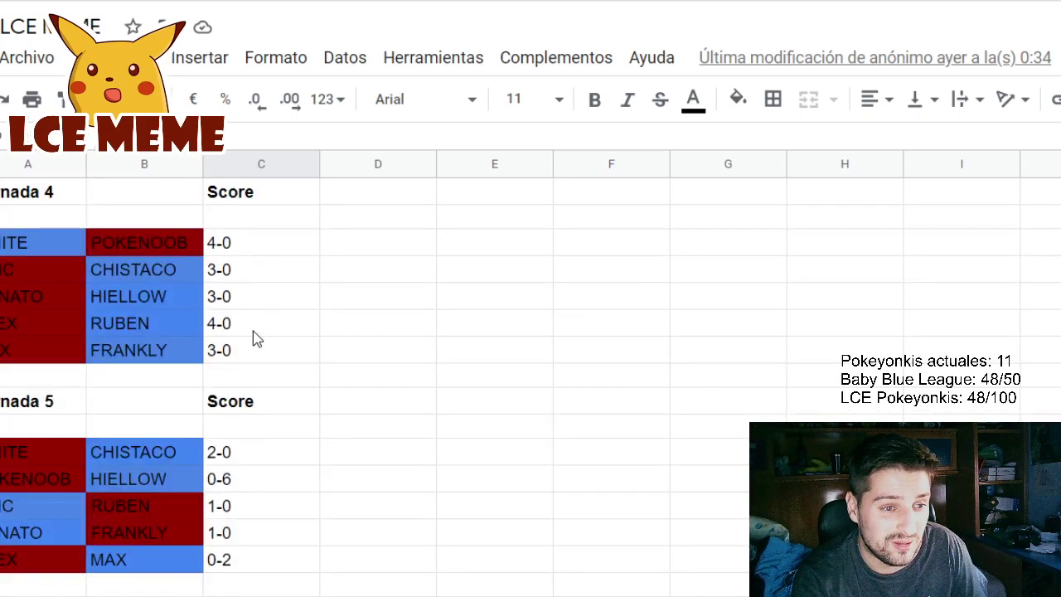
scroll(257, 338, down, 1)
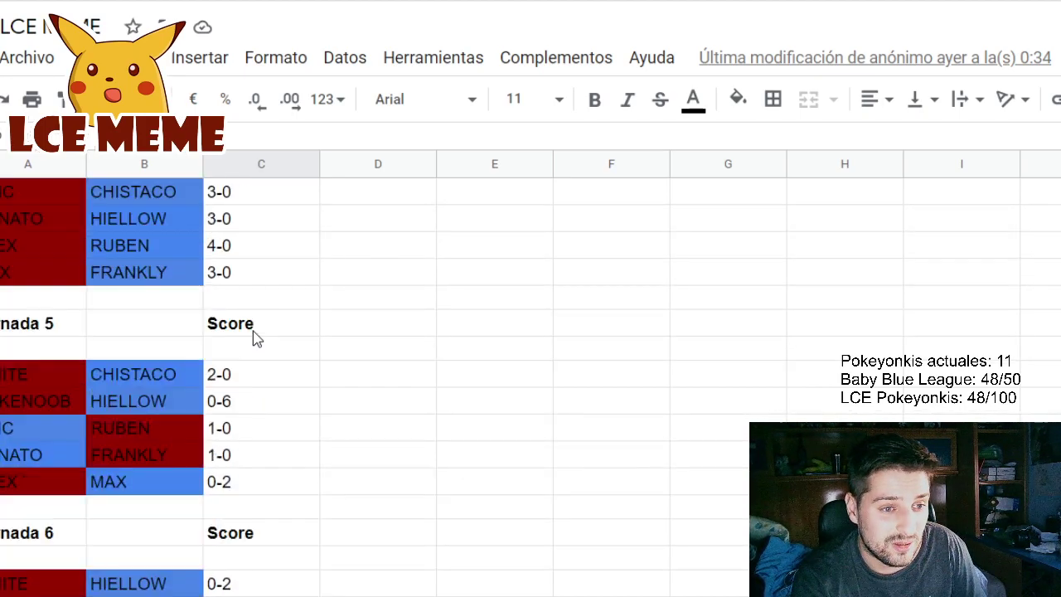
click(257, 456)
scroll(256, 460, up, 2)
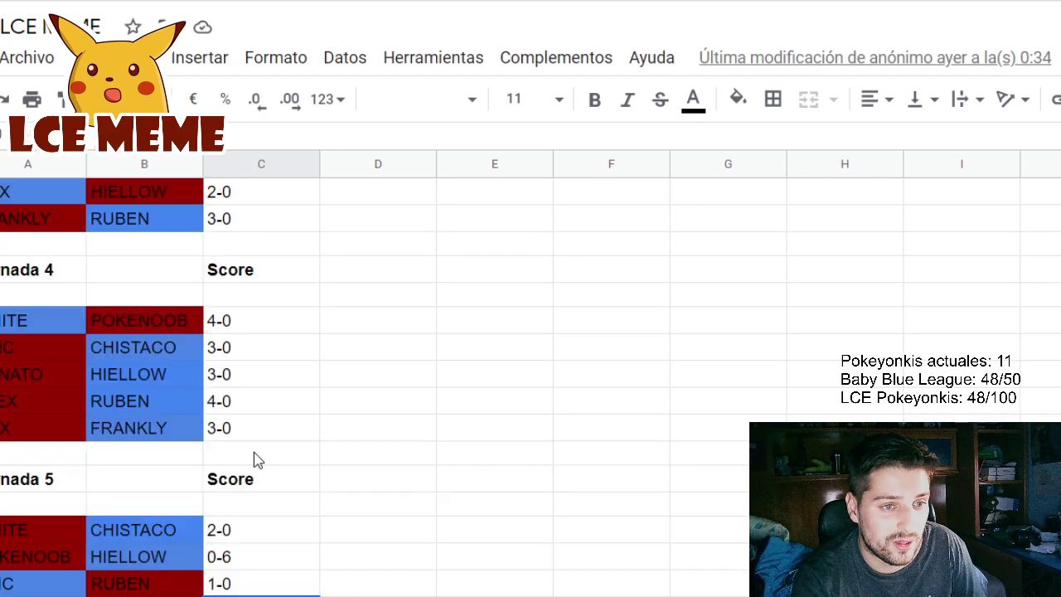
scroll(256, 460, up, 2)
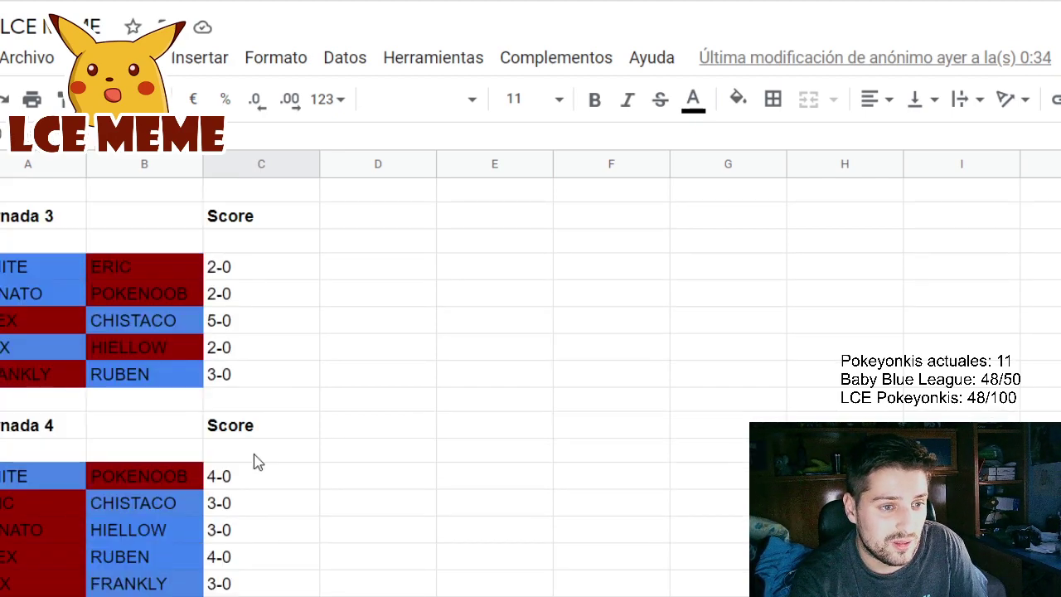
click(267, 382)
scroll(267, 382, up, 3)
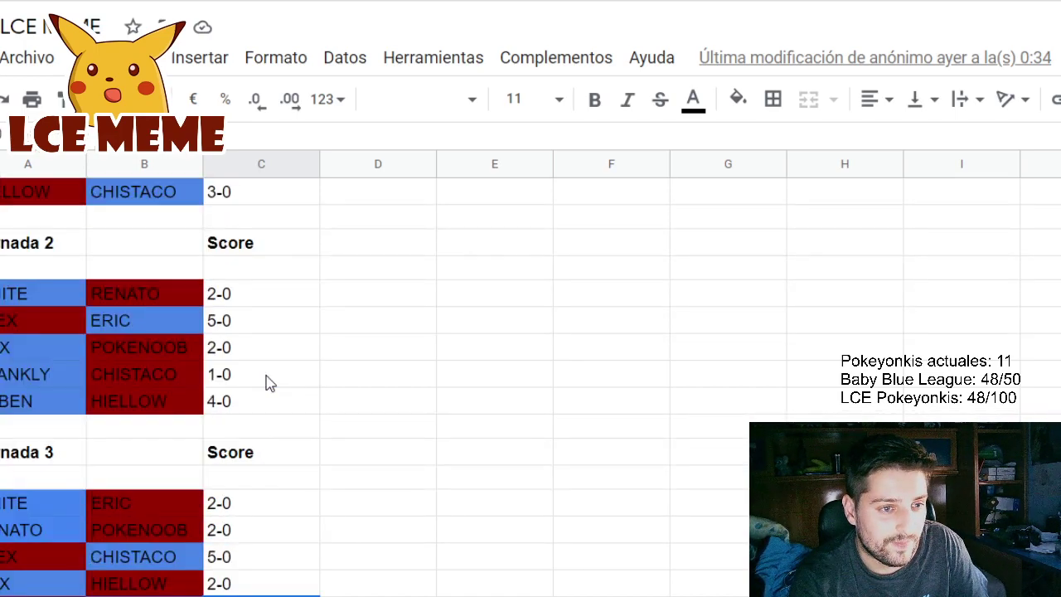
scroll(267, 382, up, 2)
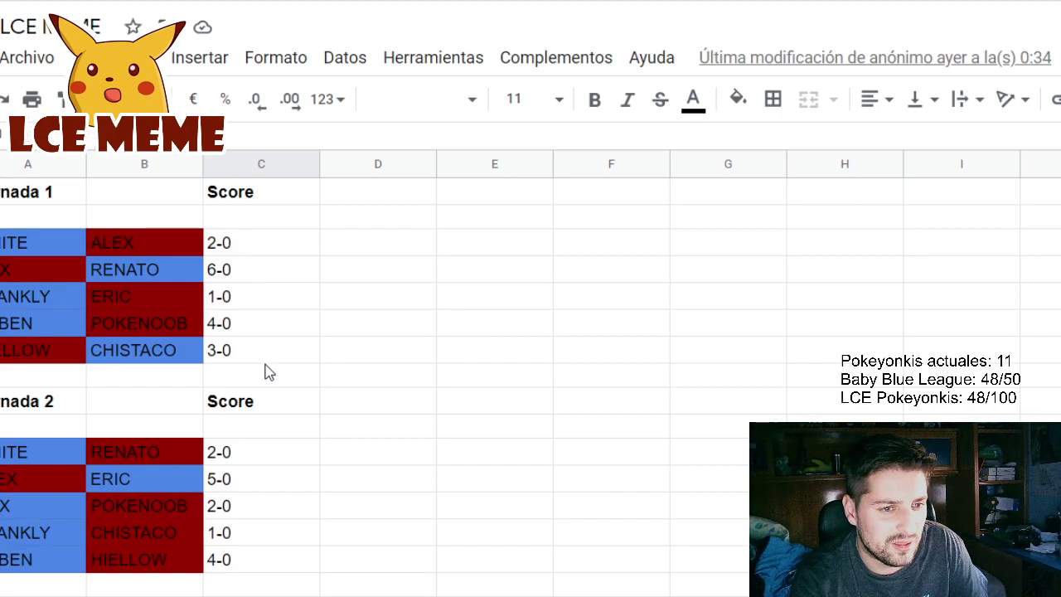
Check the second-ranked participant's score in each round from Jornada 1 to Jornada 7, and return to the standings sheet
click(270, 303)
click(261, 532)
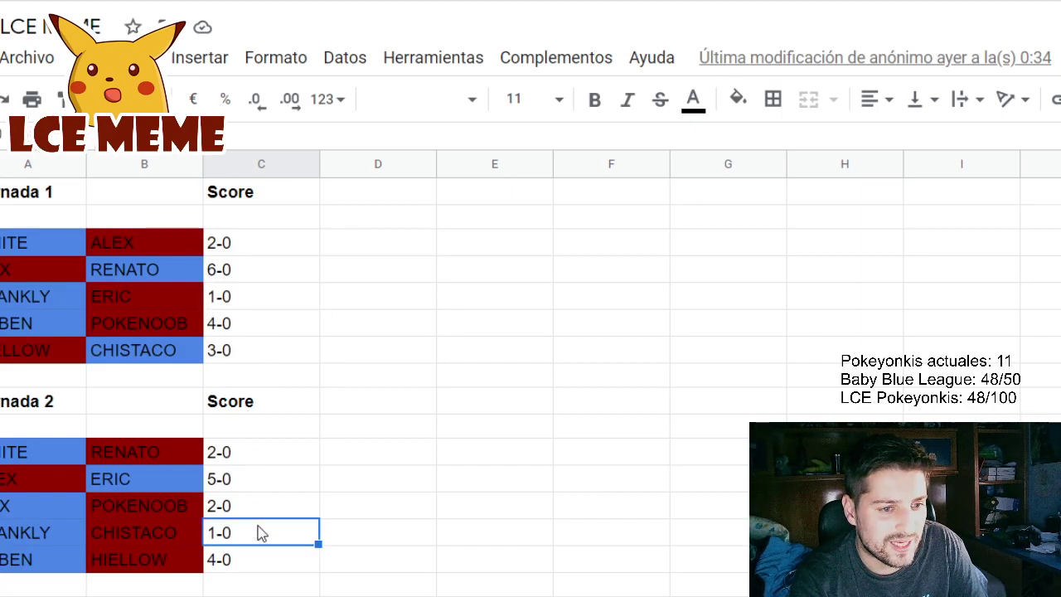
scroll(260, 532, down, 2)
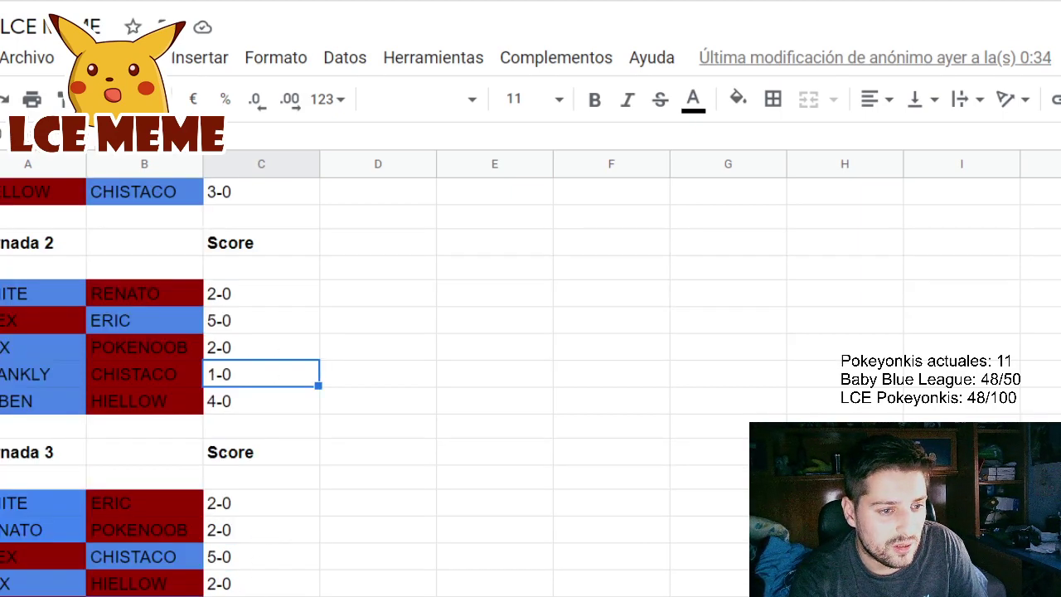
click(253, 595)
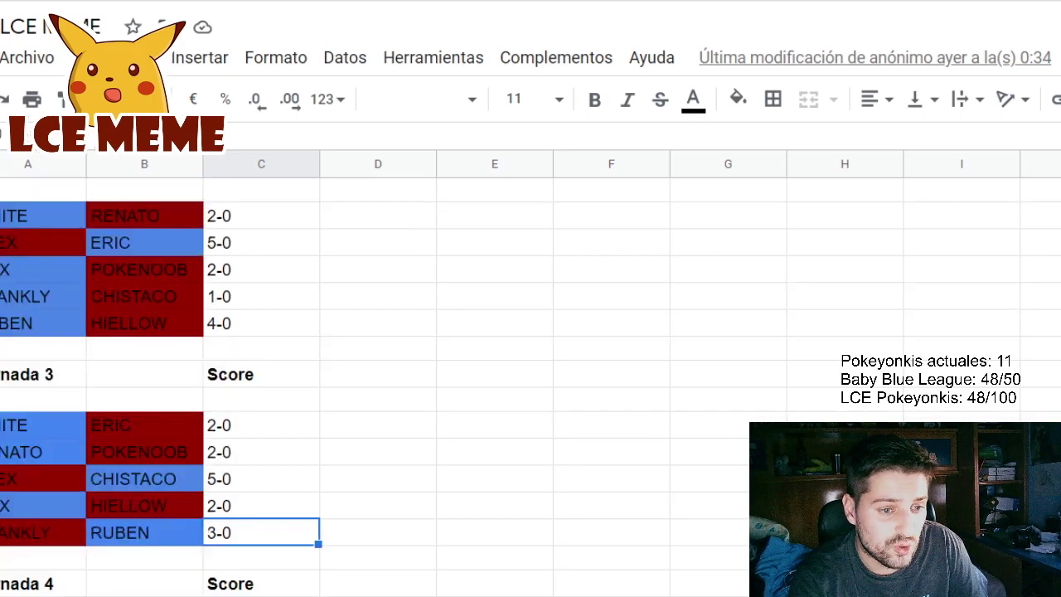
scroll(253, 589, down, 2)
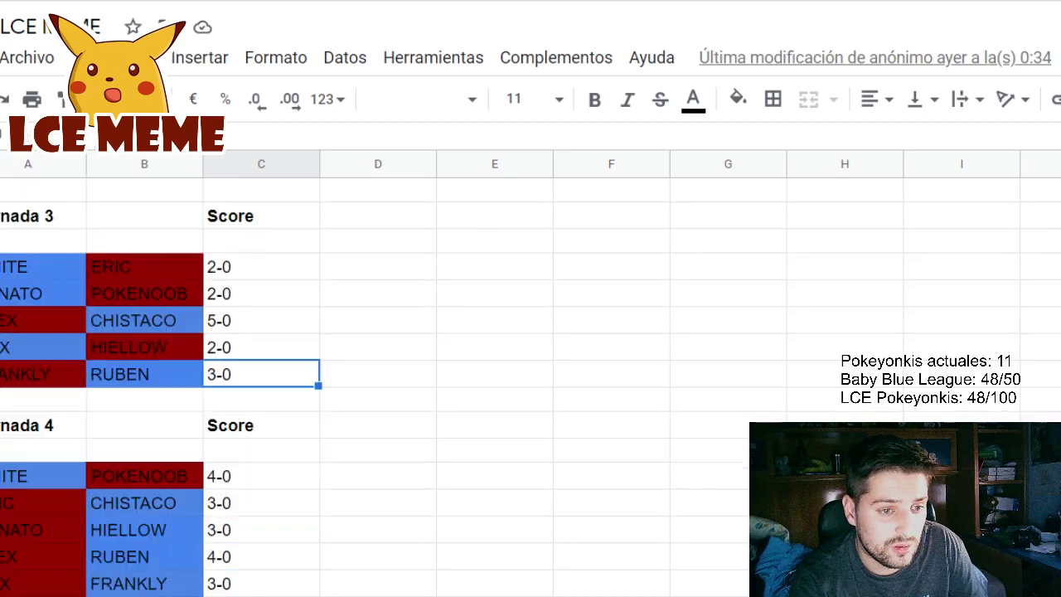
click(253, 589)
scroll(252, 588, down, 2)
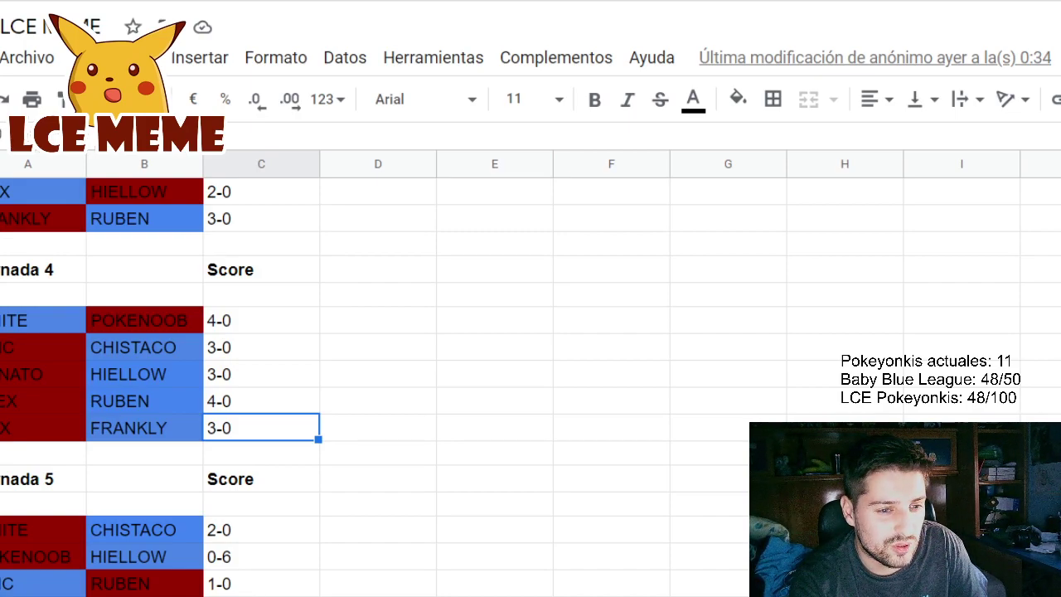
click(261, 596)
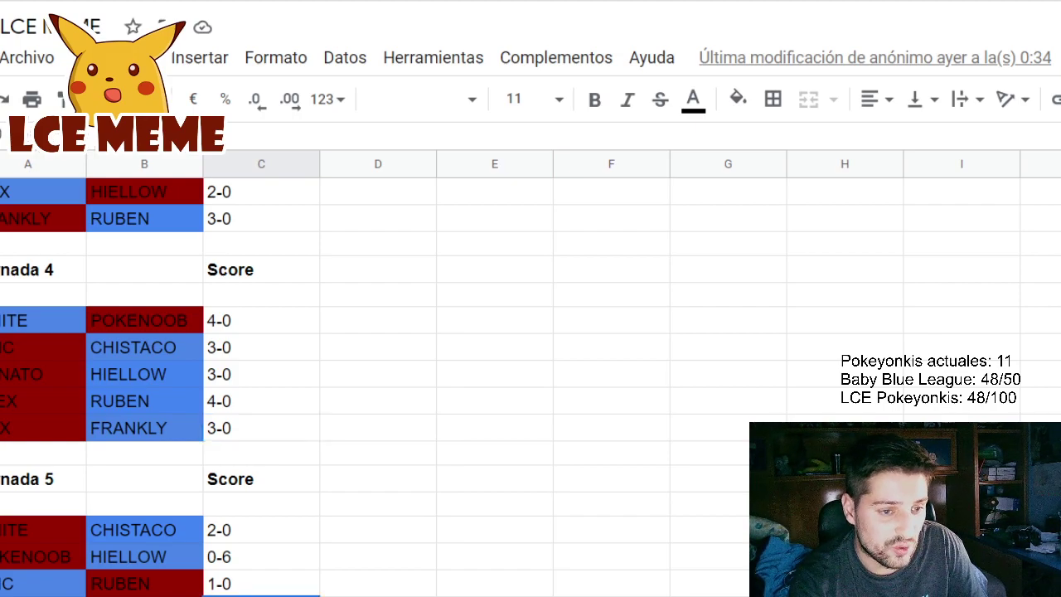
scroll(257, 572, down, 3)
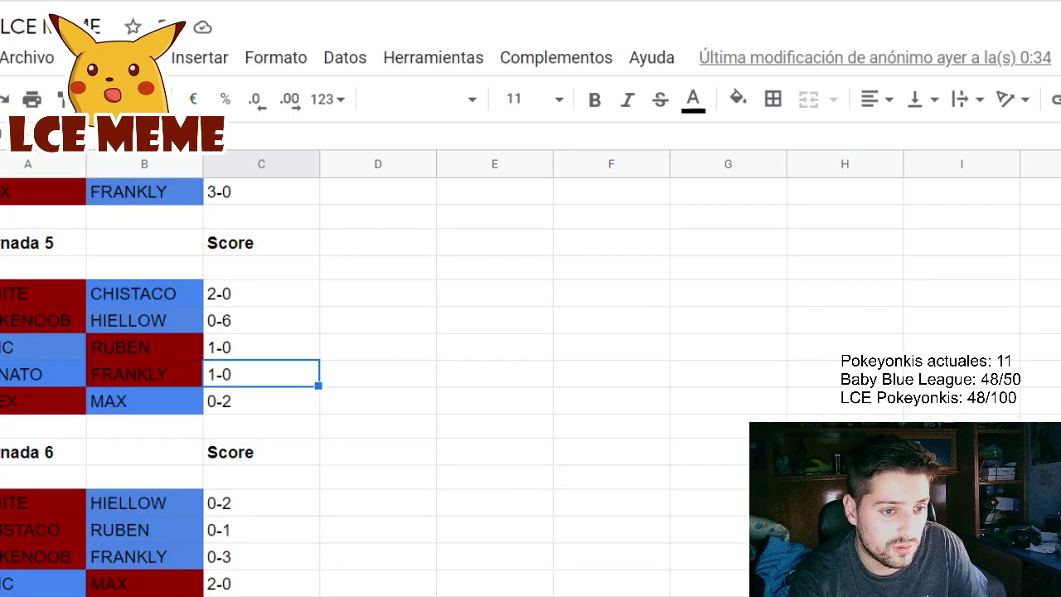
click(257, 559)
scroll(257, 563, down, 3)
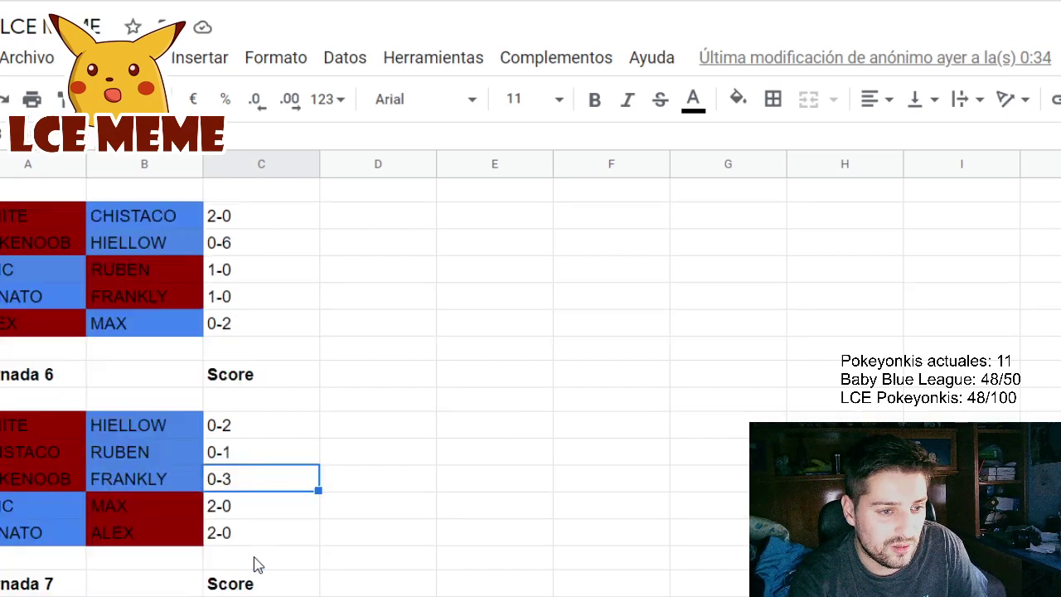
click(252, 509)
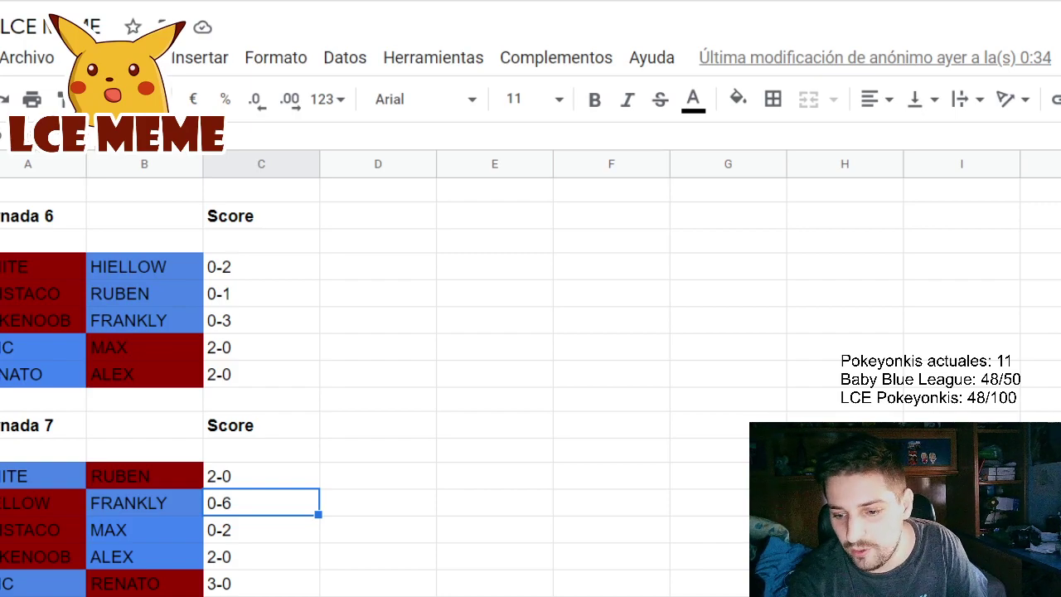
key(ctrl+shift+Page_Down)
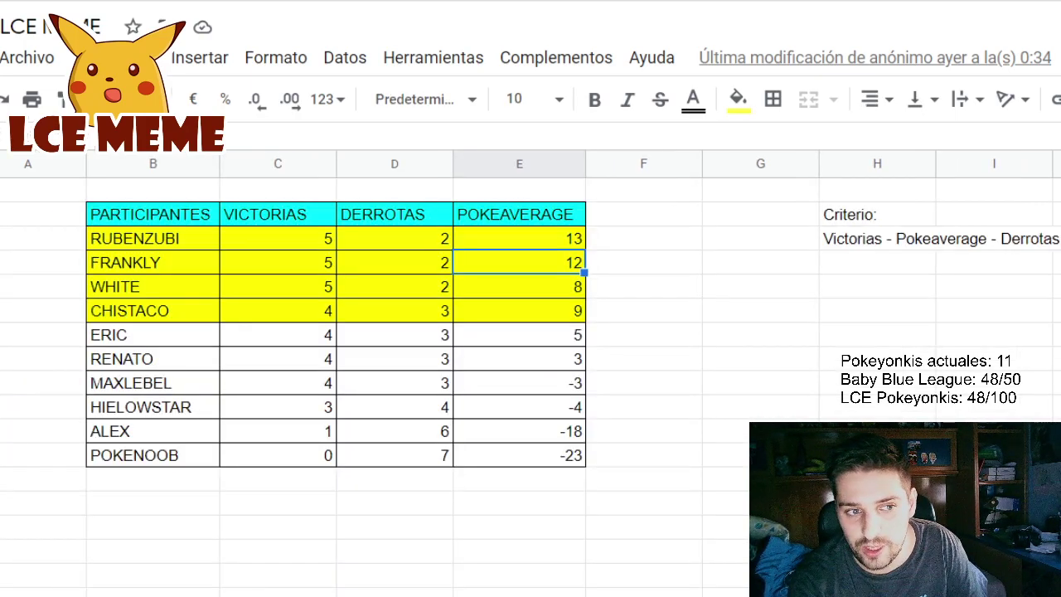
Go from the standings to the round results sheet and recheck the second-ranked participant's scores in Jornadas 1 to 4
click(547, 270)
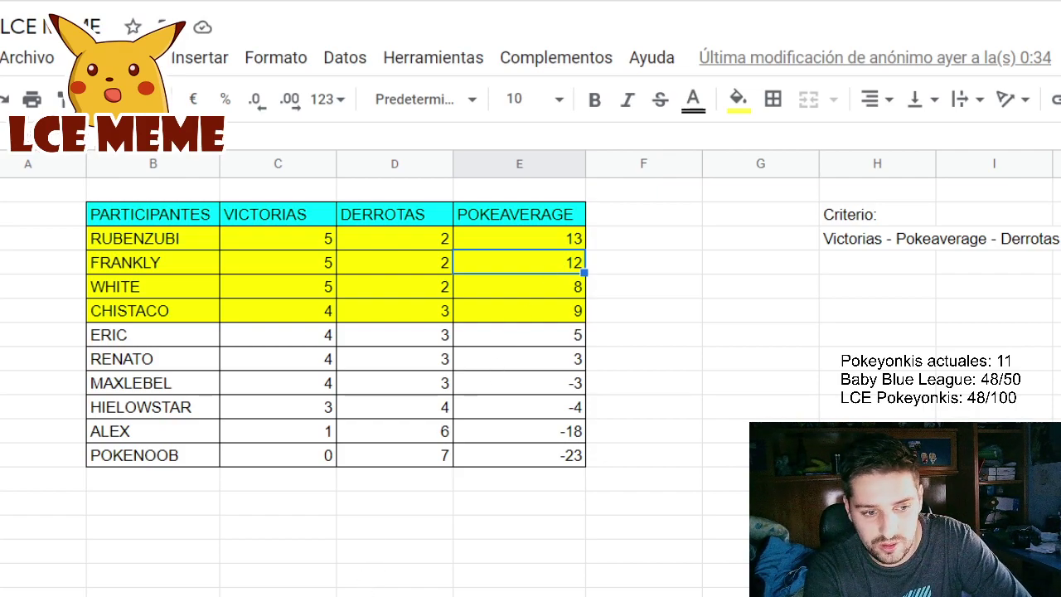
click(331, 590)
scroll(331, 583, up, 8)
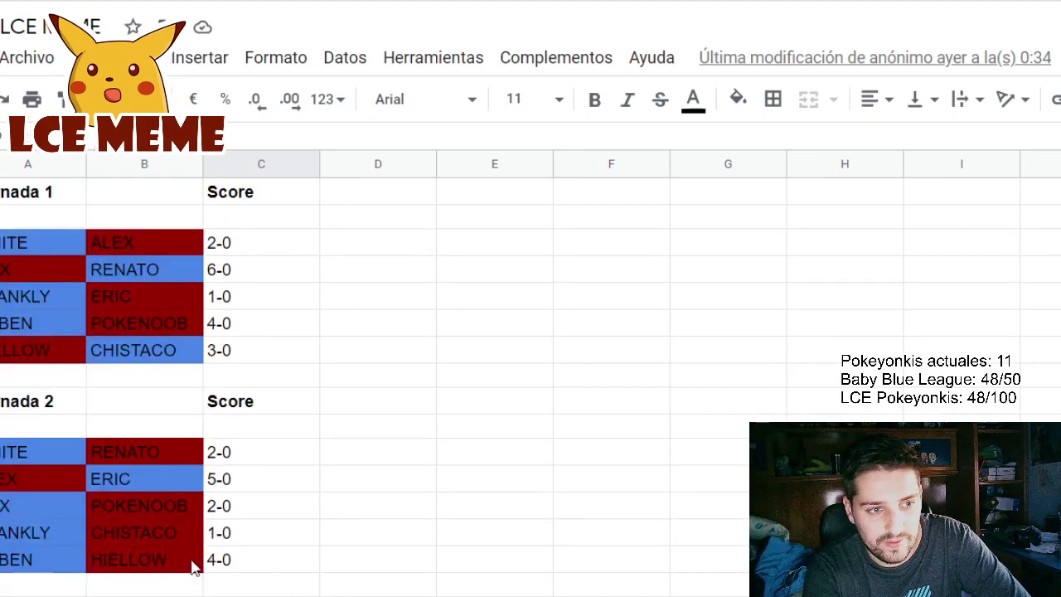
click(245, 303)
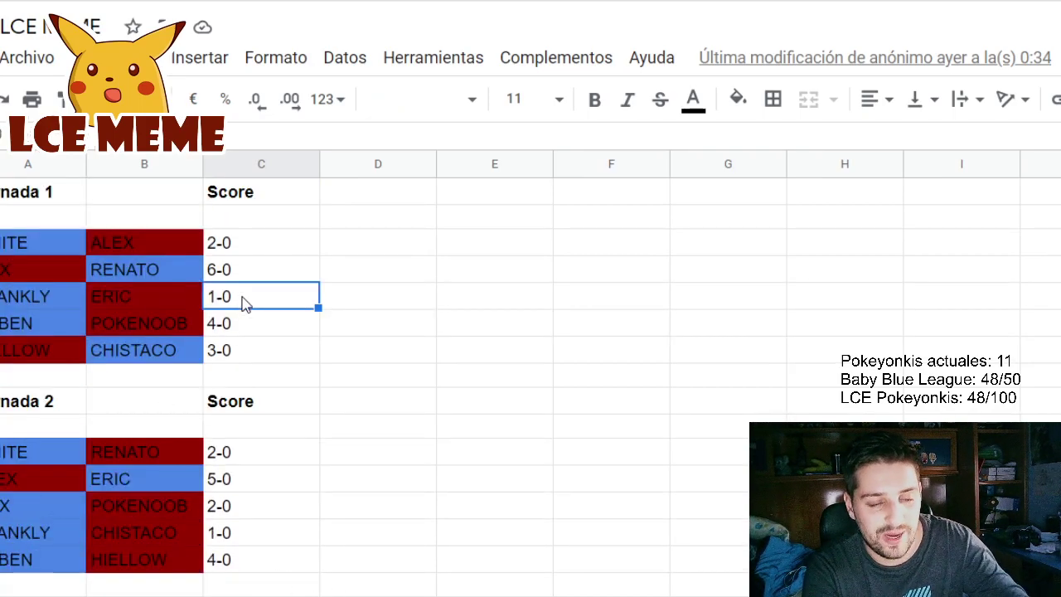
scroll(243, 303, down, 1)
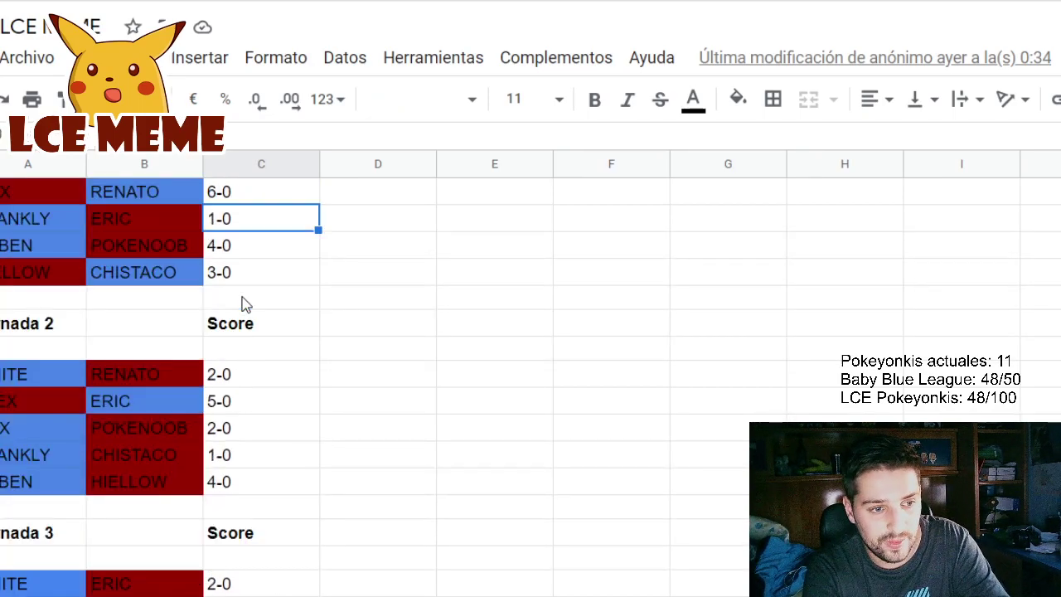
click(240, 447)
scroll(240, 442, down, 1)
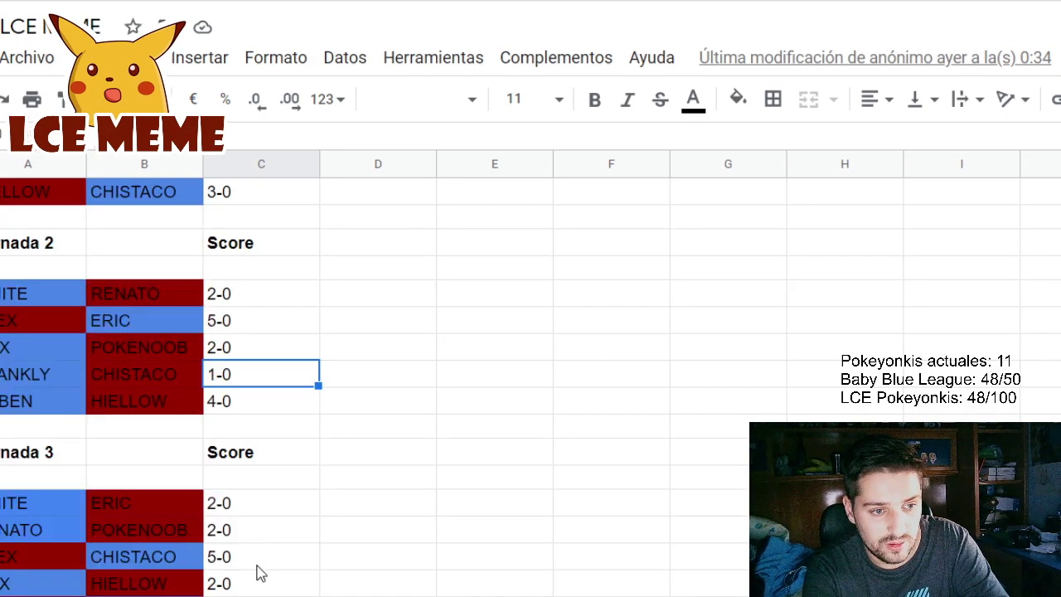
click(262, 595)
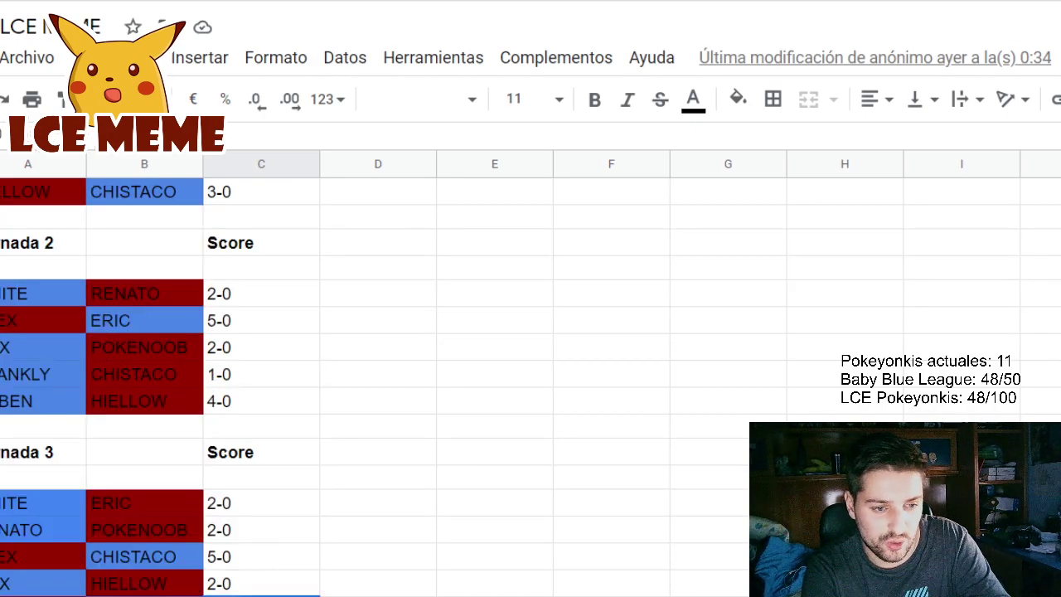
scroll(264, 593, down, 2)
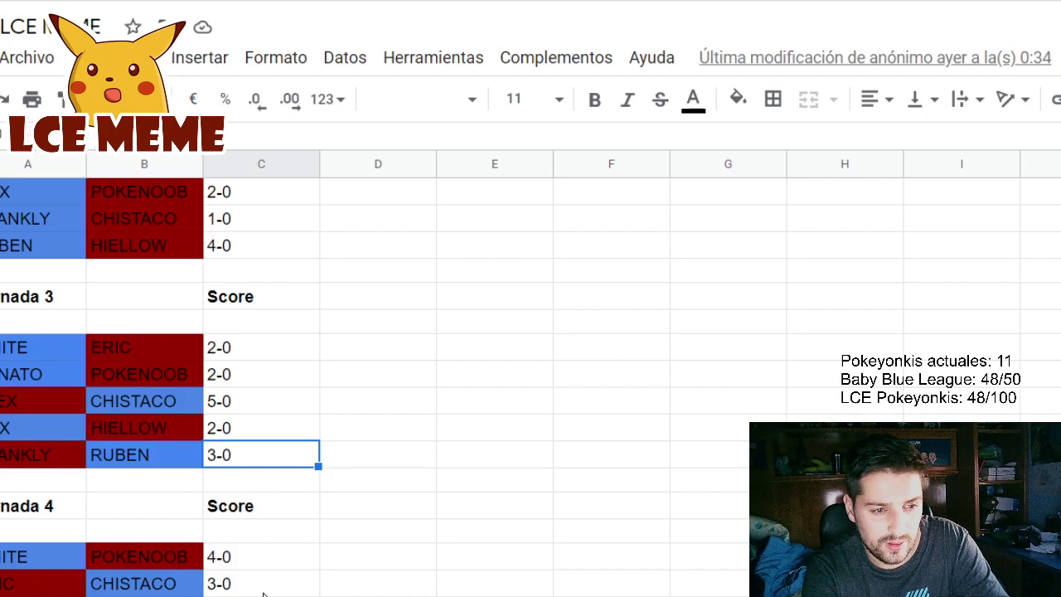
scroll(262, 590, down, 1)
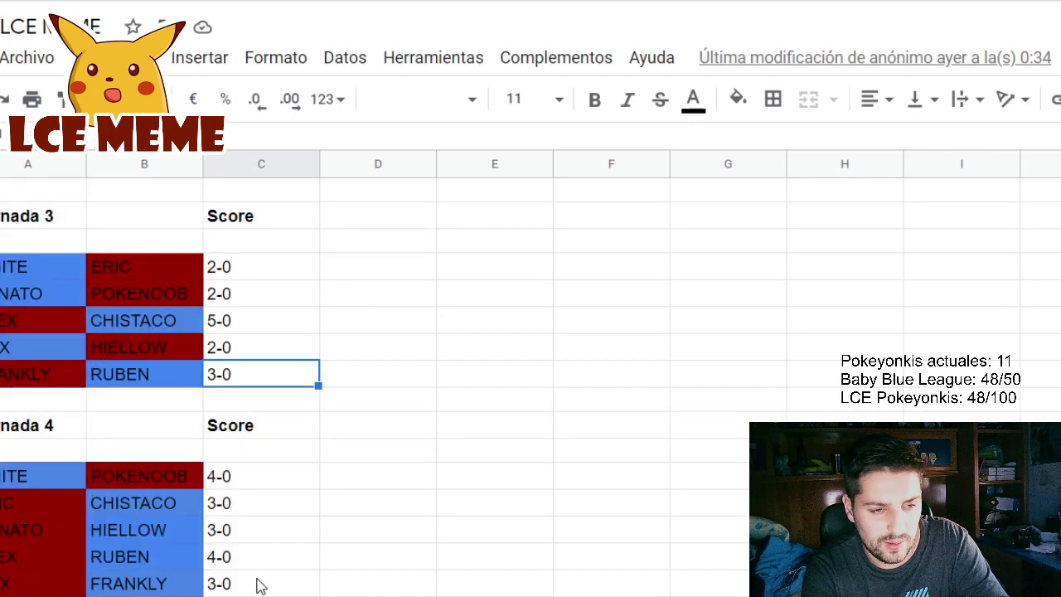
click(256, 581)
Recheck the second-ranked participant's scores in Jornadas 5, 6 and 7
scroll(258, 582, down, 2)
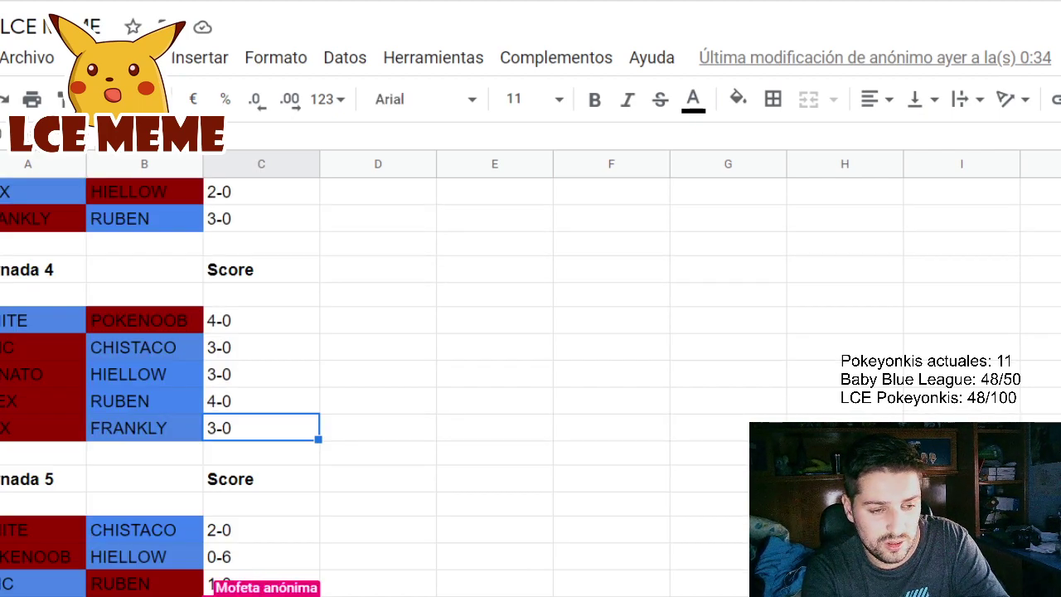
click(257, 585)
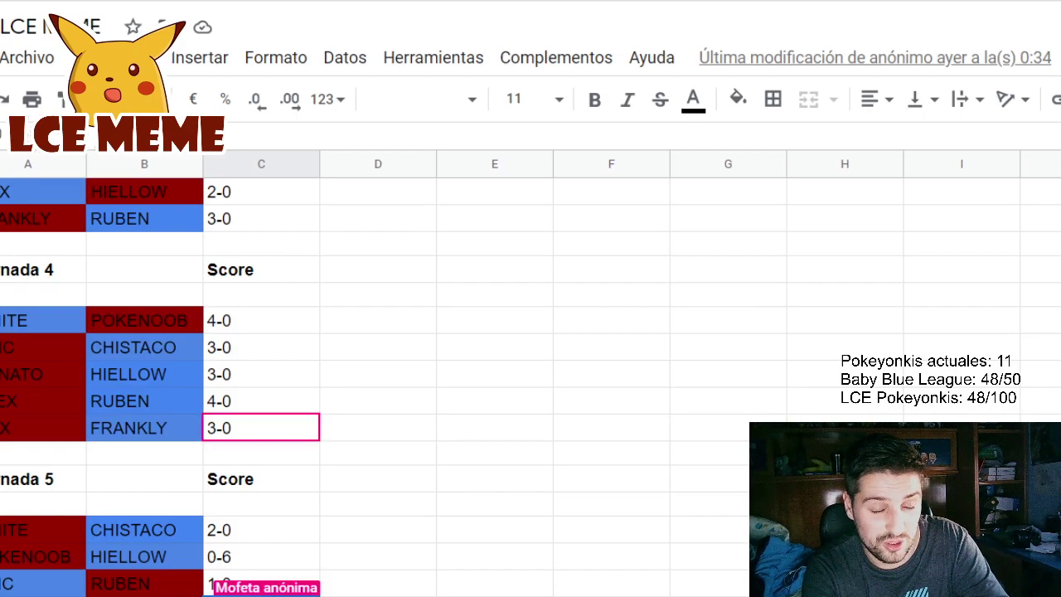
scroll(260, 557, down, 3)
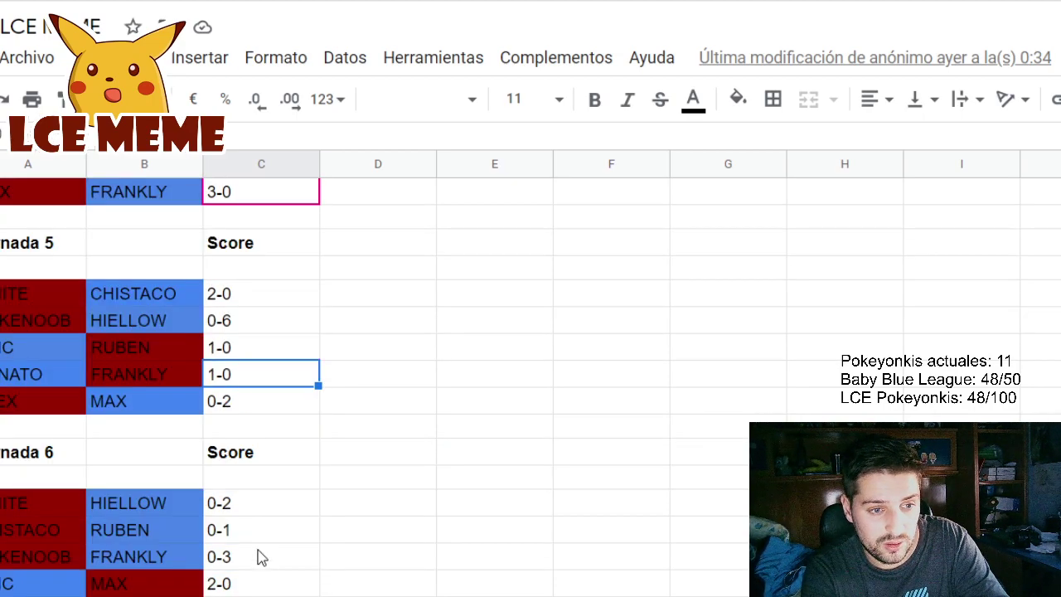
click(260, 560)
scroll(262, 572, down, 2)
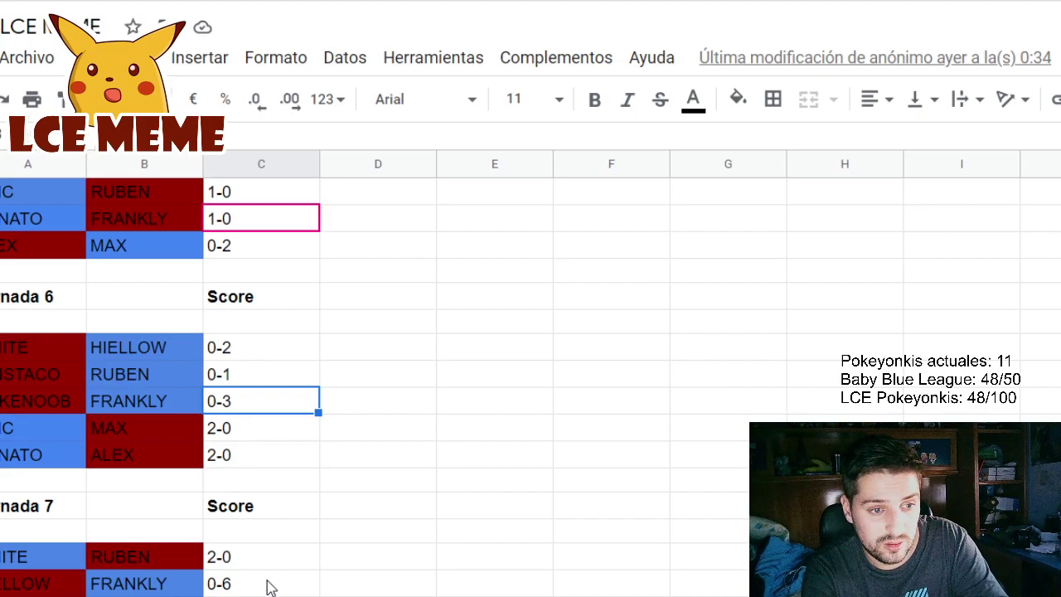
click(267, 584)
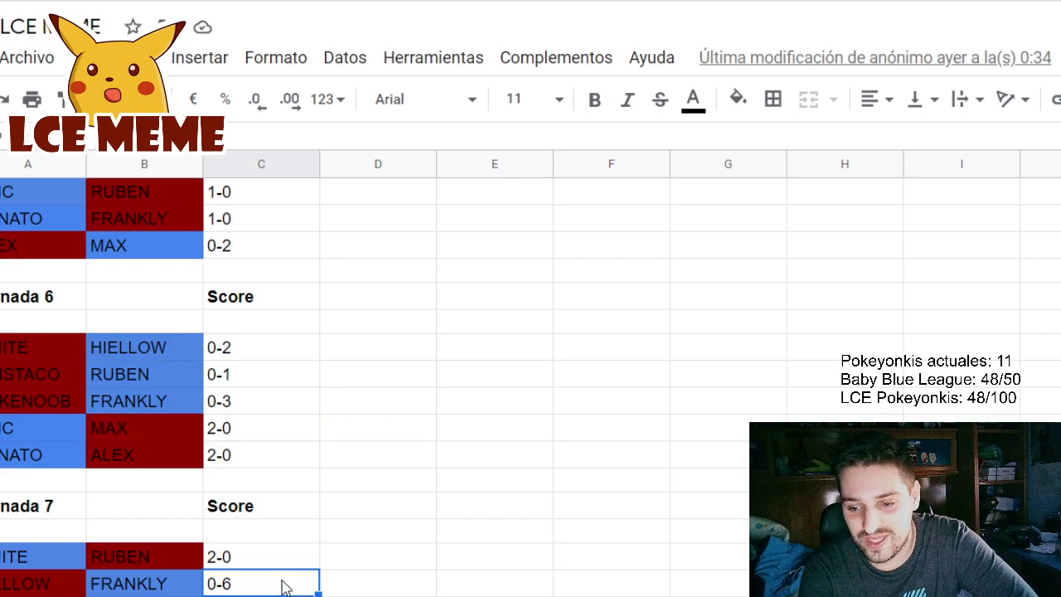
key(Right)
key(Left)
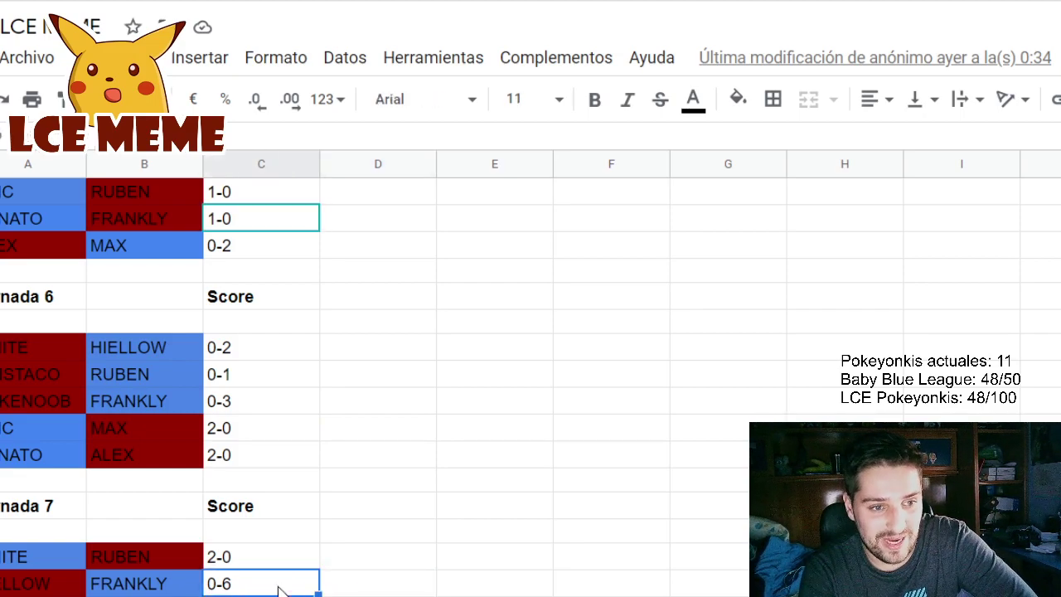
Go back through the second-ranked participant's scores from Jornada 6 up to Jornada 1
click(282, 406)
scroll(298, 464, up, 2)
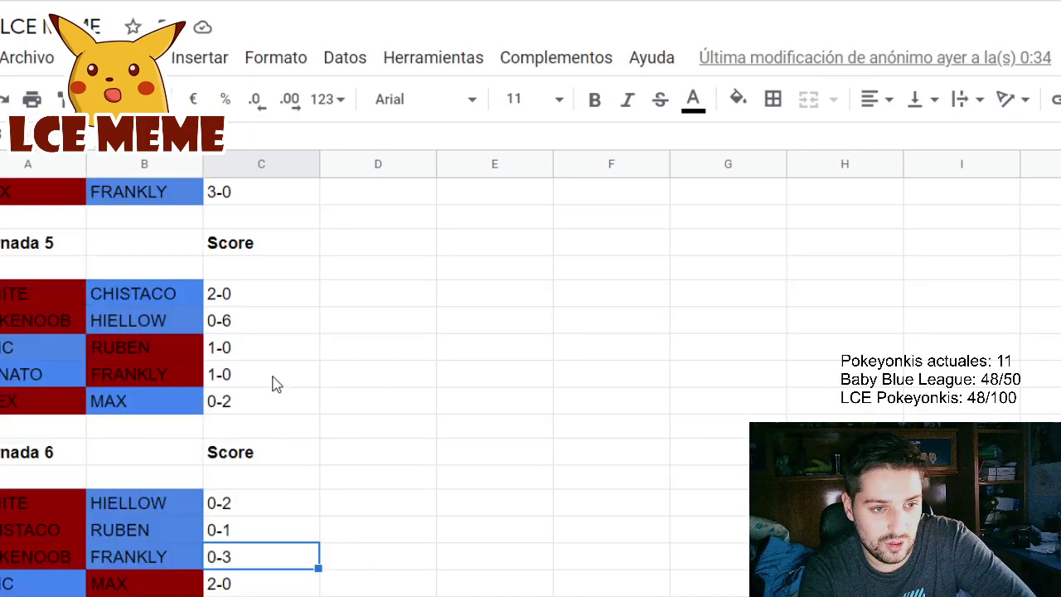
click(276, 383)
scroll(286, 397, up, 2)
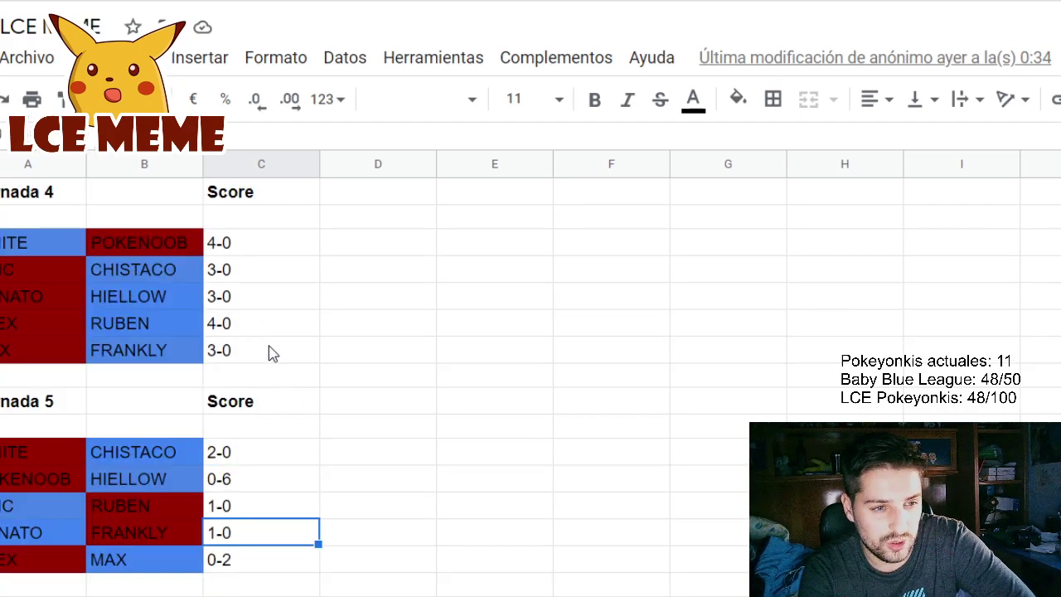
click(273, 353)
scroll(296, 454, up, 3)
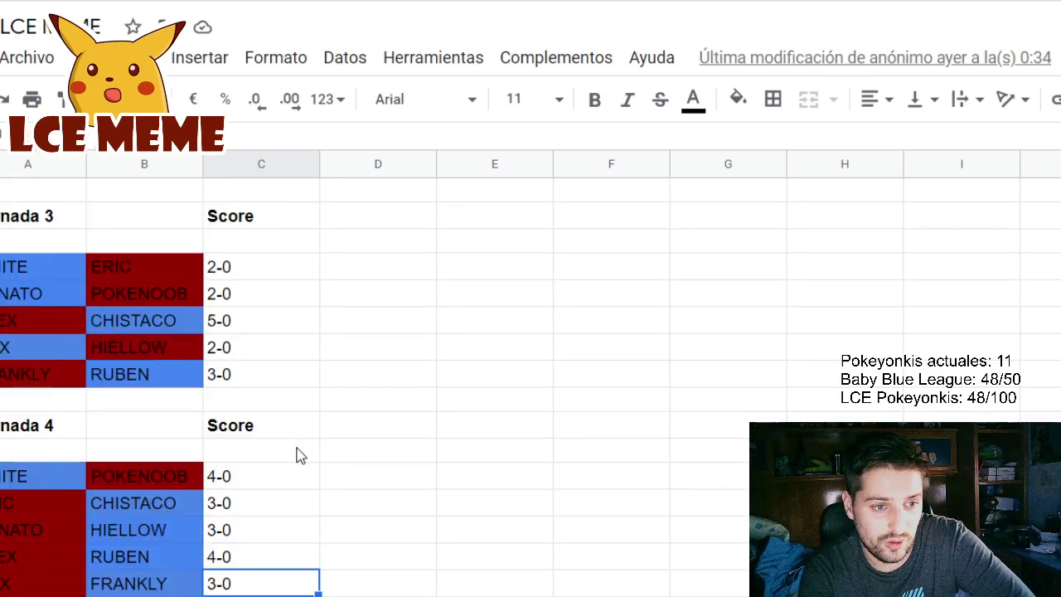
scroll(278, 472, up, 1)
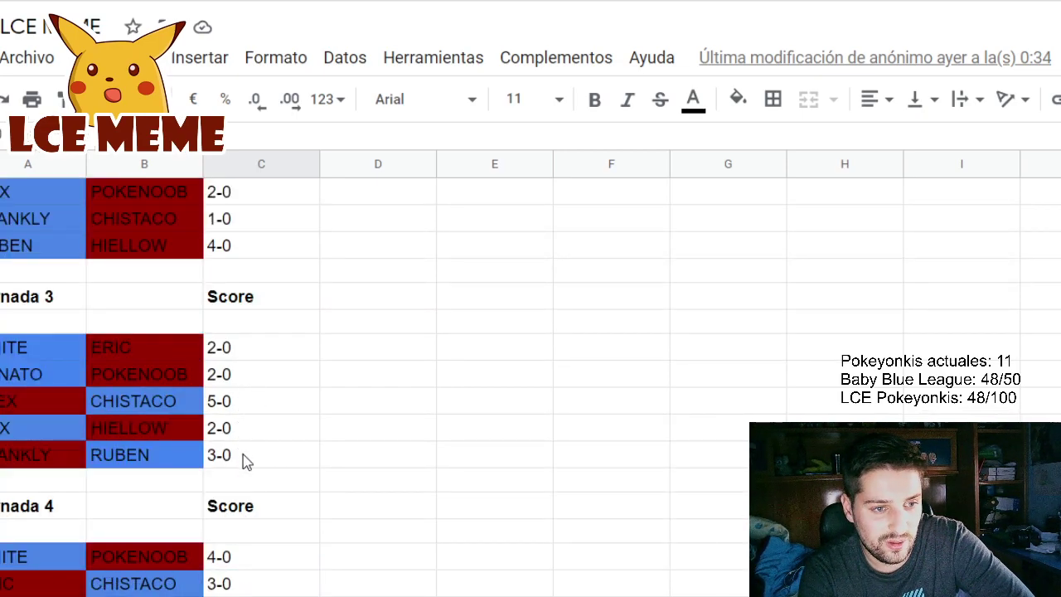
click(244, 455)
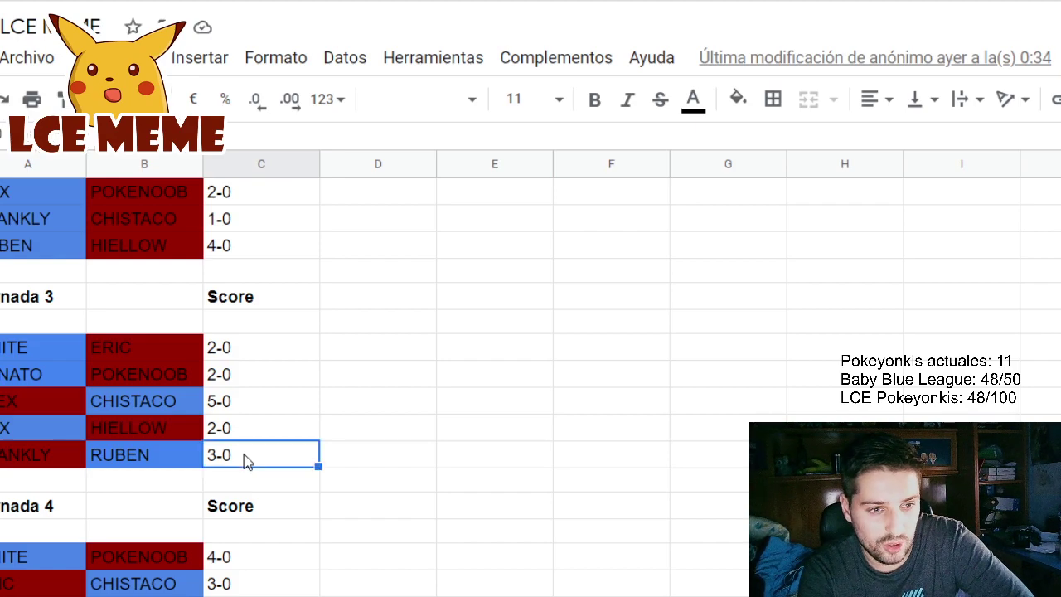
scroll(245, 460, up, 2)
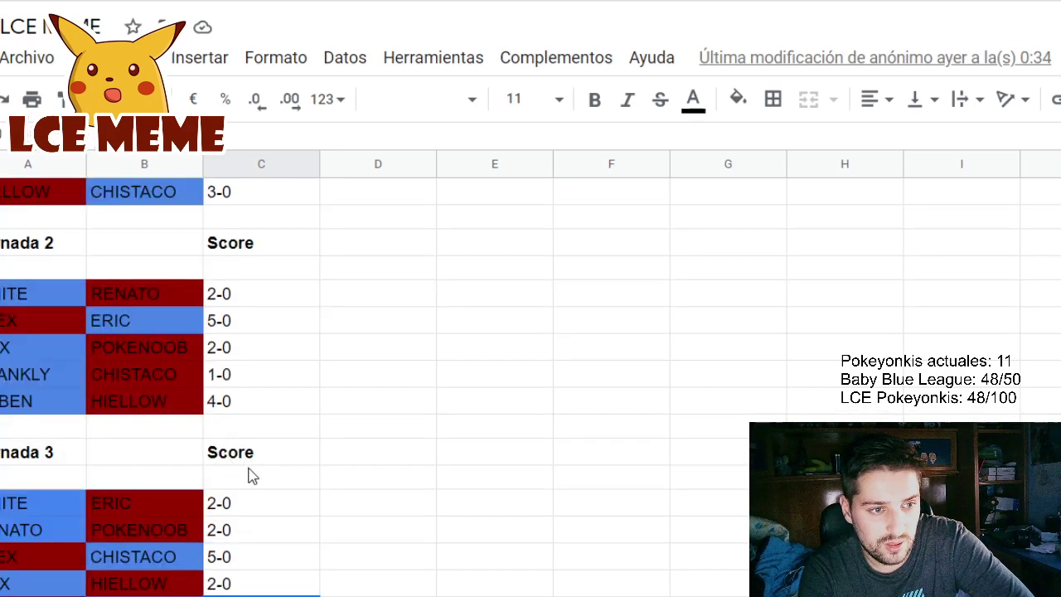
scroll(252, 476, up, 1)
click(263, 457)
scroll(263, 458, up, 1)
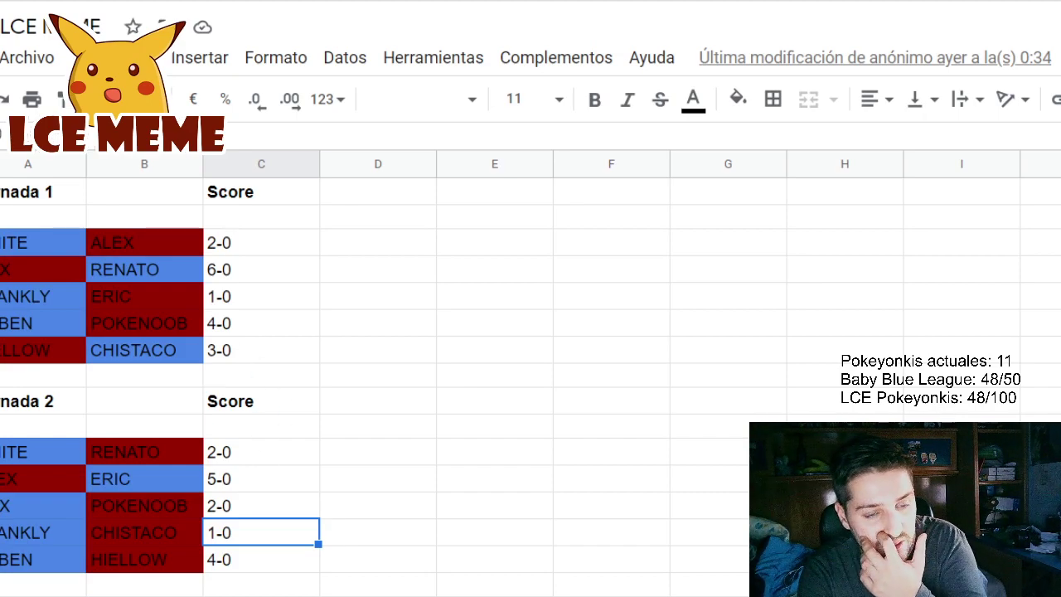
Return to the standings sheet and set the second-ranked participant's POKEAVERAGE to 10
key(ctrl+shift+Page_Down)
click(554, 265)
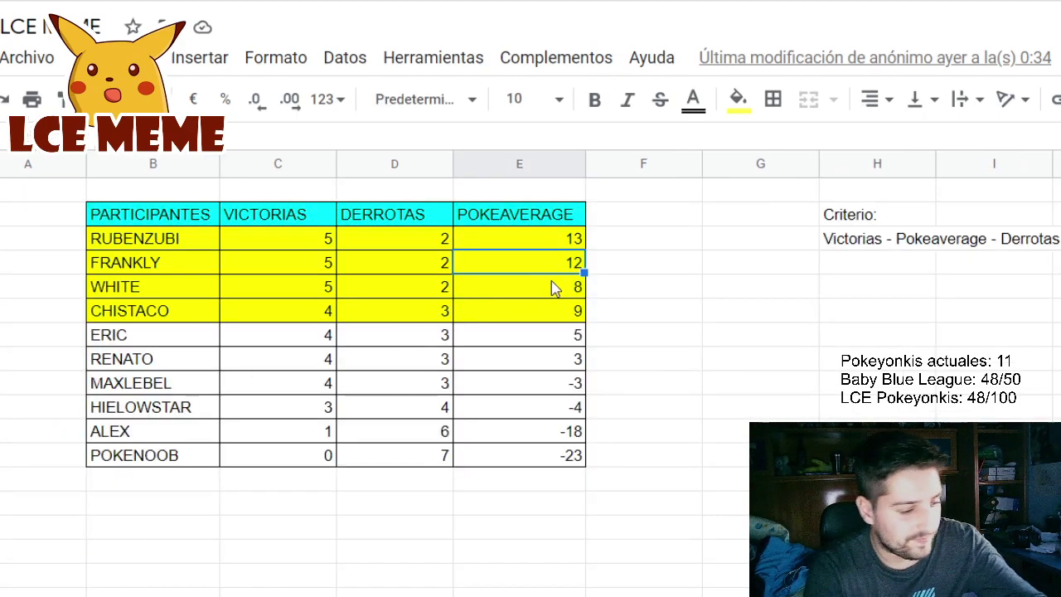
text(10)
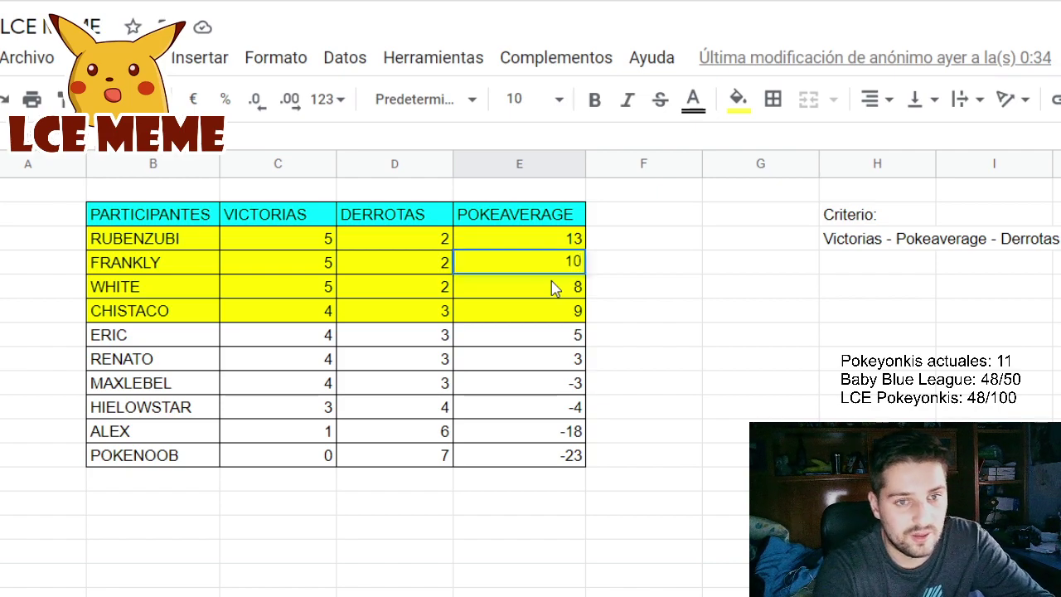
click(660, 290)
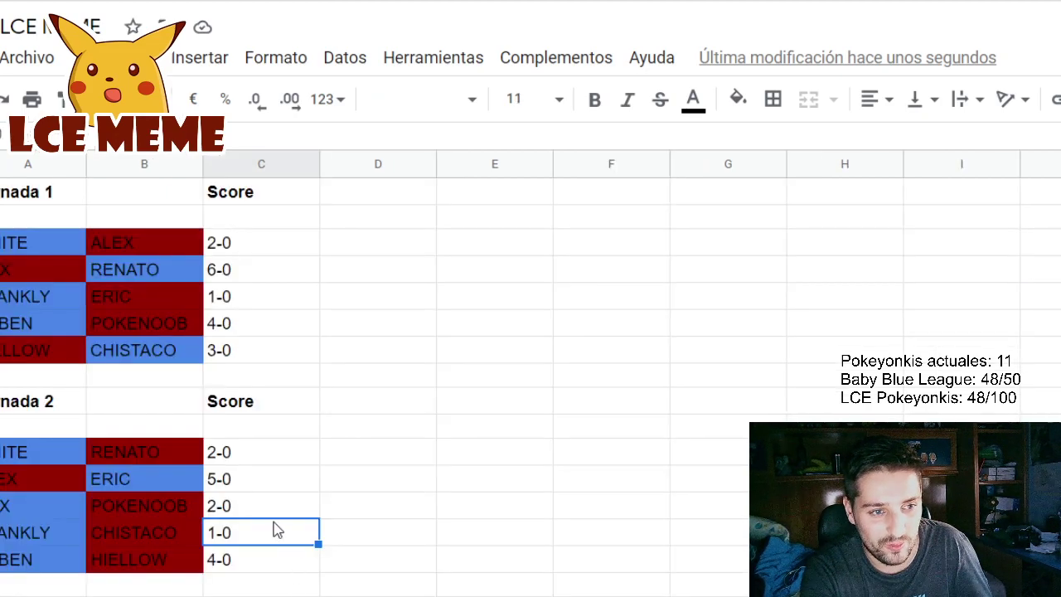
Check the first-ranked participant's scores in Jornadas 1, 2 and 3 on the round results sheet
click(248, 323)
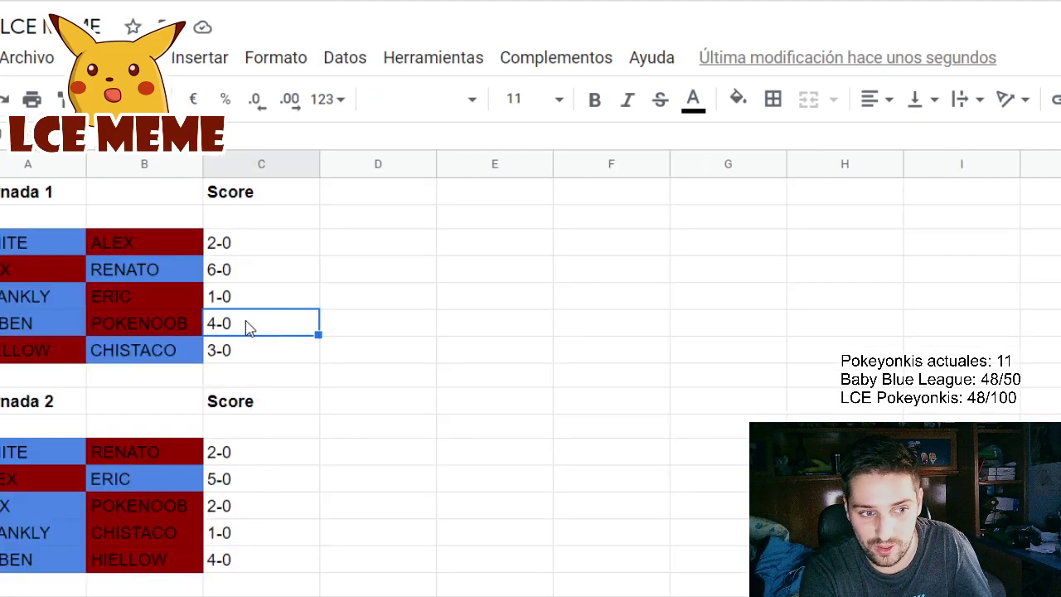
scroll(247, 326, down, 1)
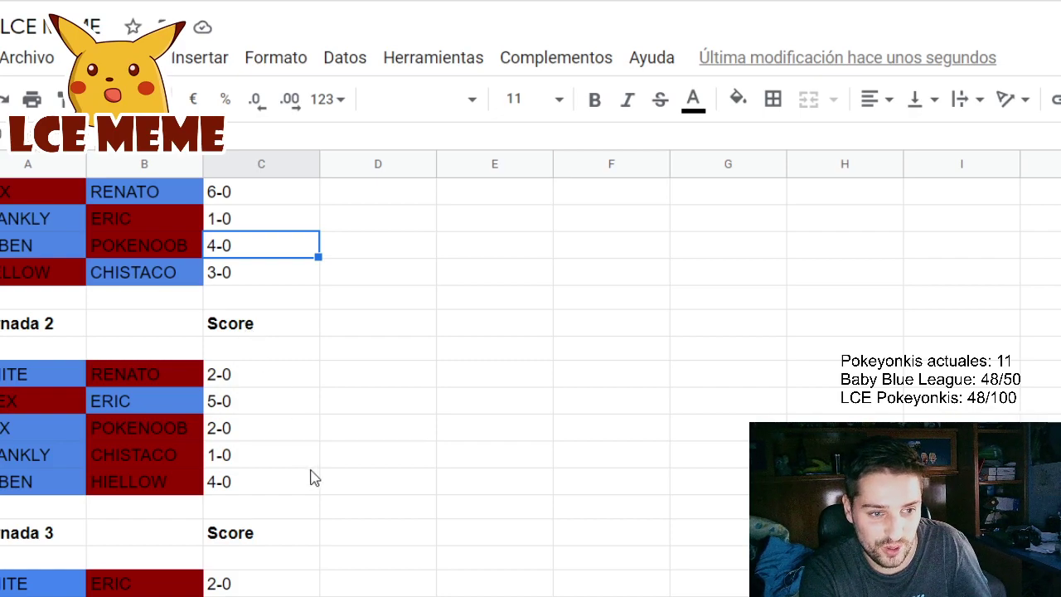
click(269, 489)
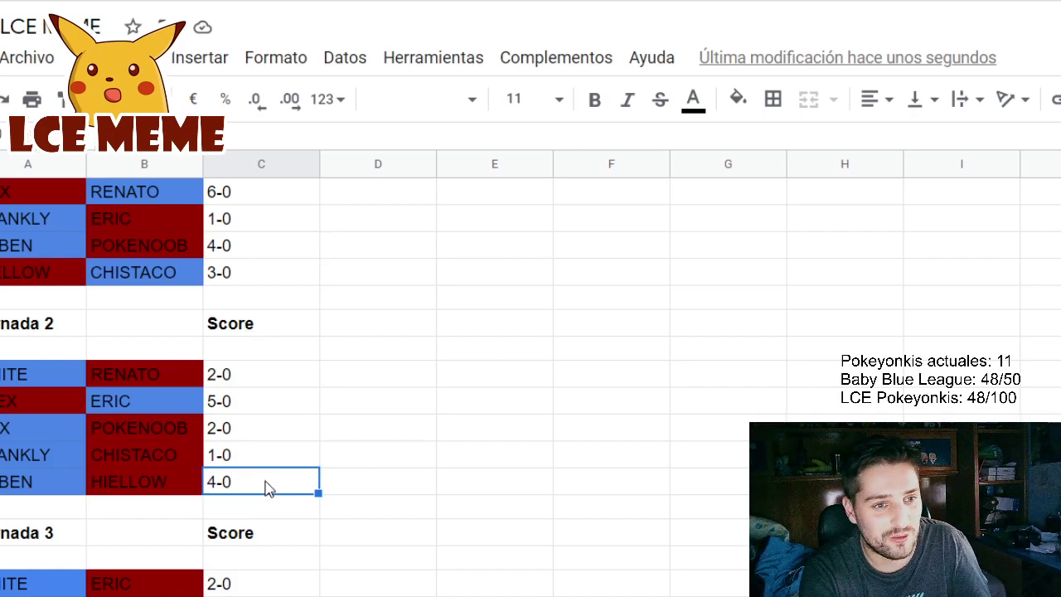
scroll(267, 488, down, 1)
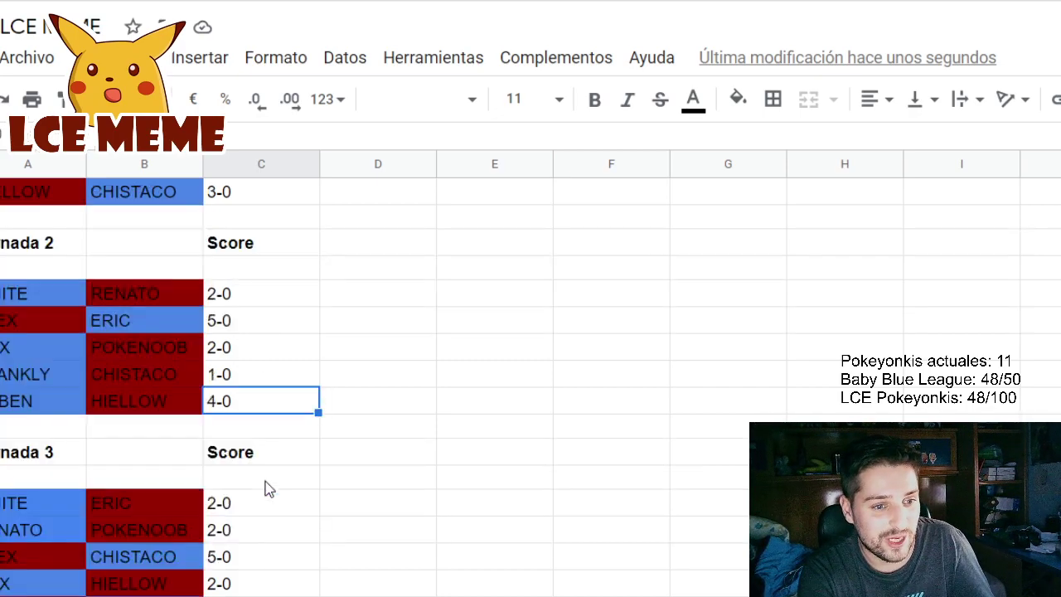
scroll(280, 504, down, 1)
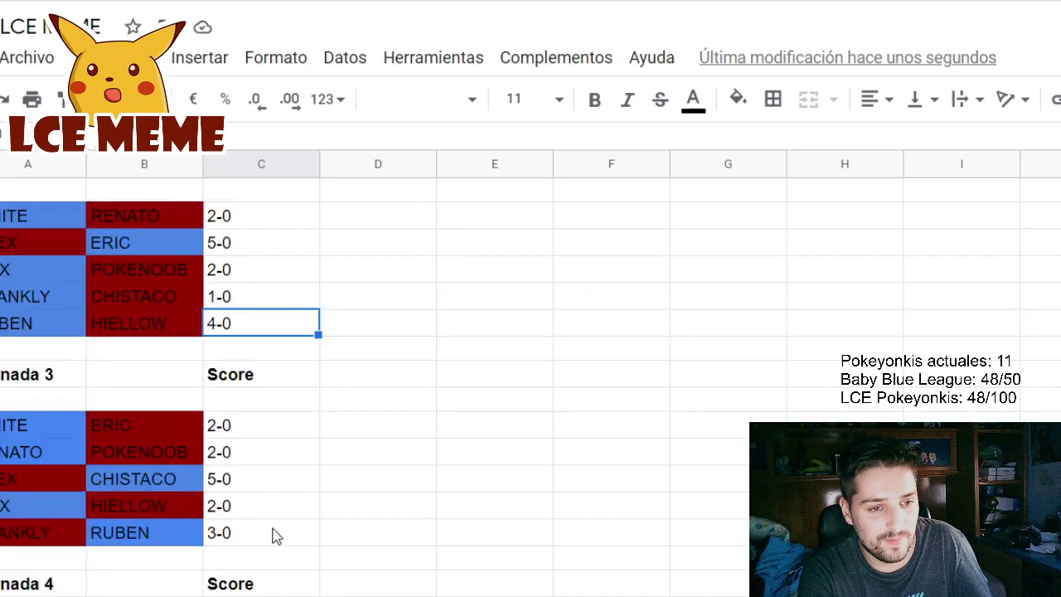
click(273, 532)
Check the first-ranked participant's scores in Jornadas 4 to 7 and compare them with the POKEAVERAGE in the standings sheet
scroll(273, 530, down, 1)
scroll(277, 536, down, 1)
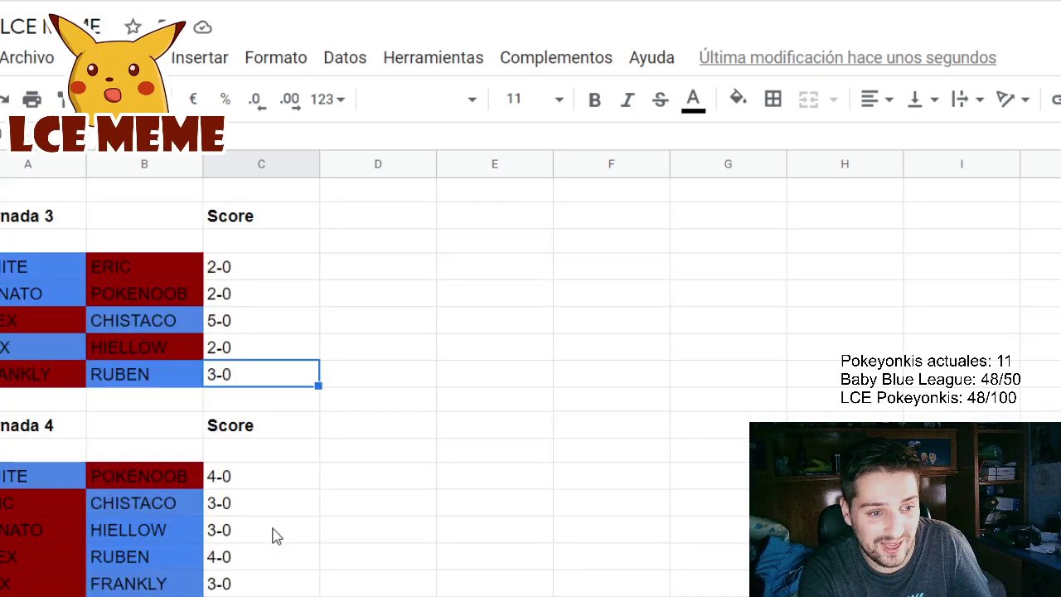
click(279, 561)
scroll(280, 562, down, 1)
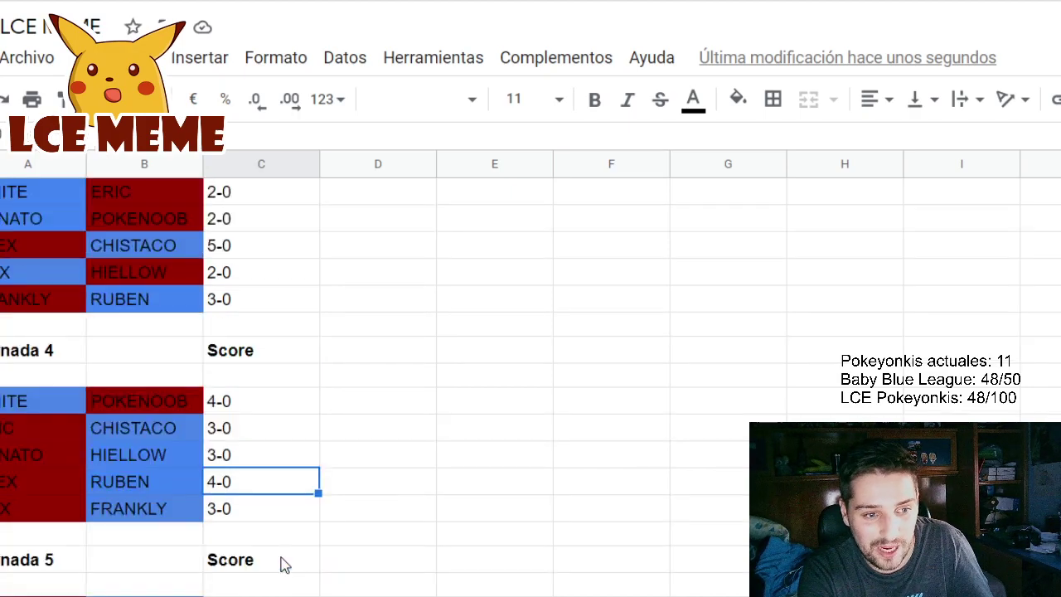
scroll(280, 561, down, 1)
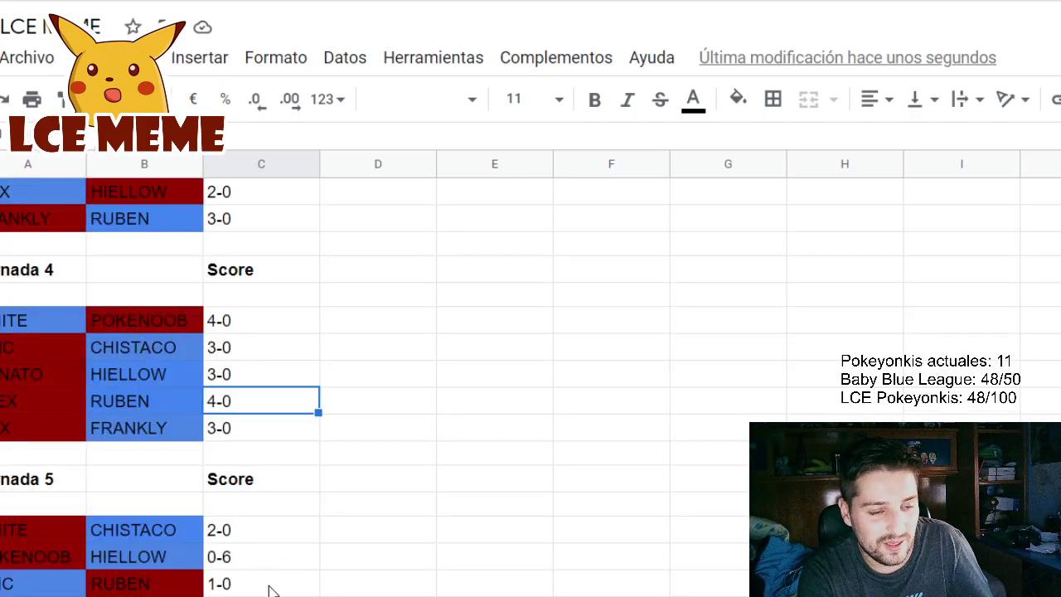
click(271, 588)
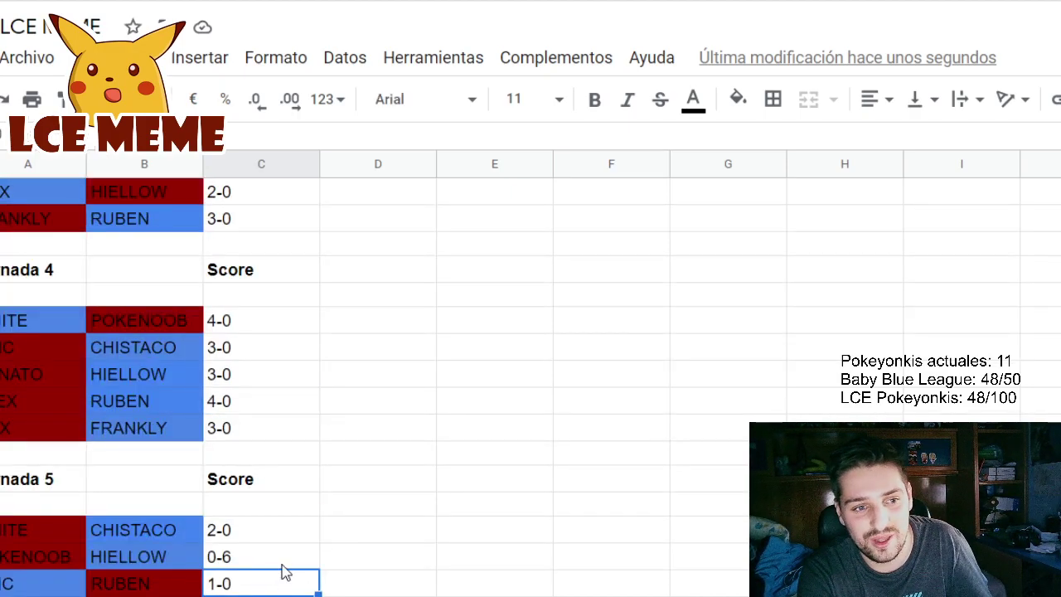
scroll(282, 576, down, 2)
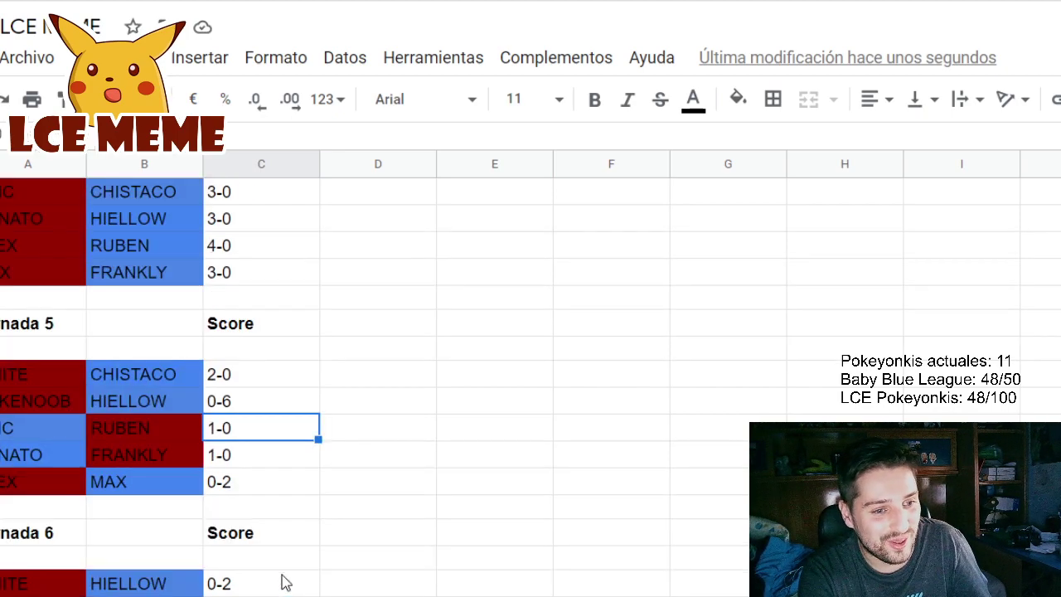
scroll(282, 583, down, 1)
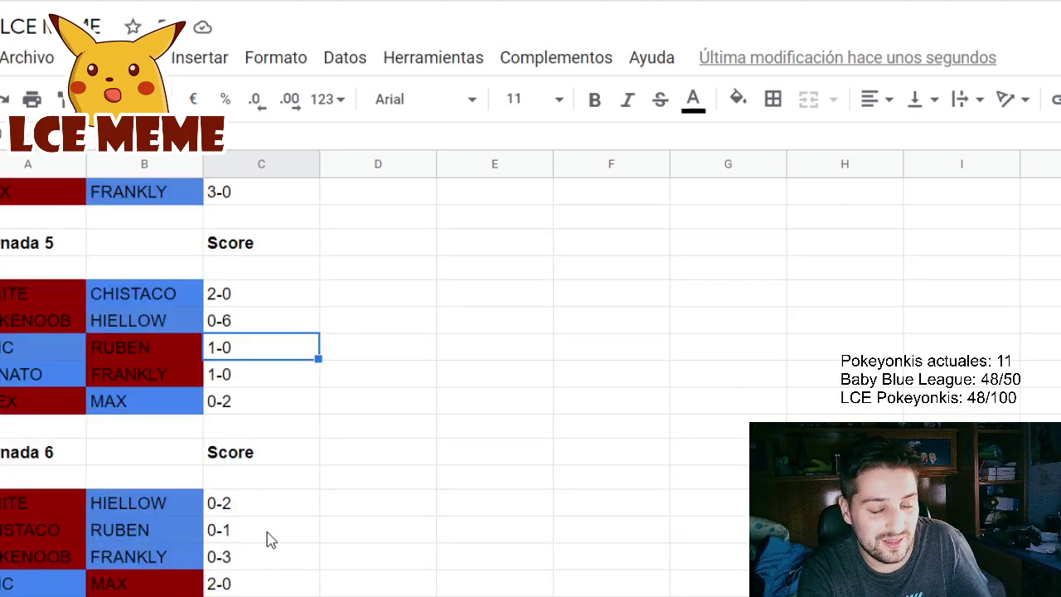
click(270, 540)
scroll(268, 539, down, 2)
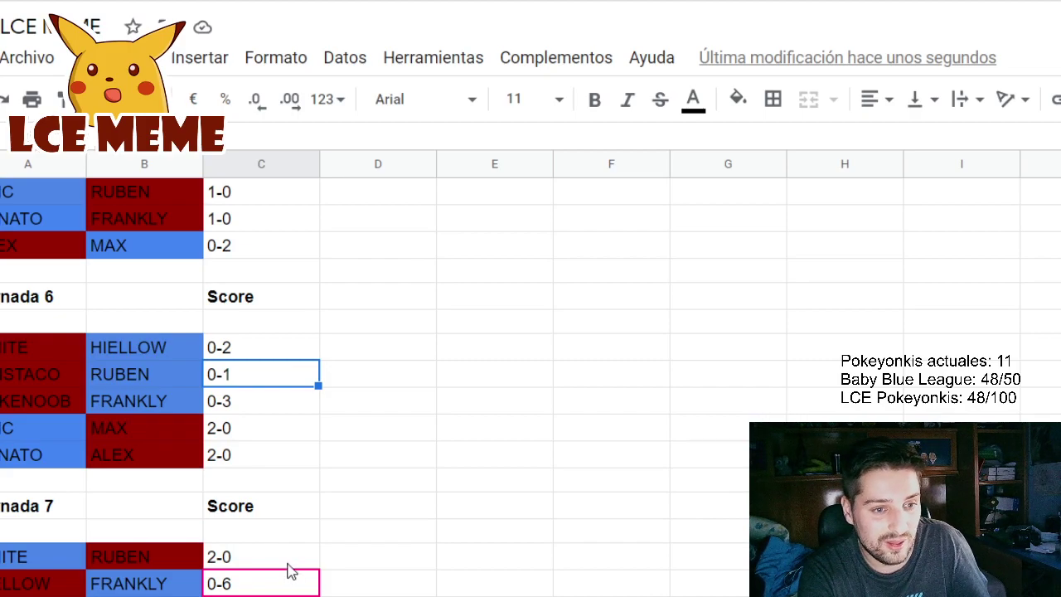
drag(284, 559, 284, 584)
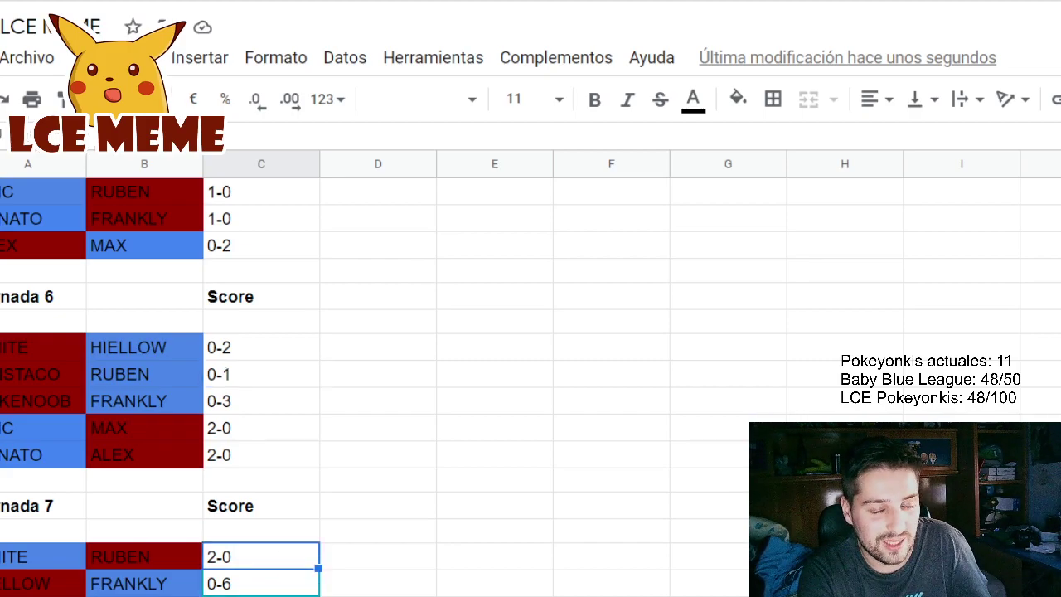
key(ctrl+shift+Page_Down)
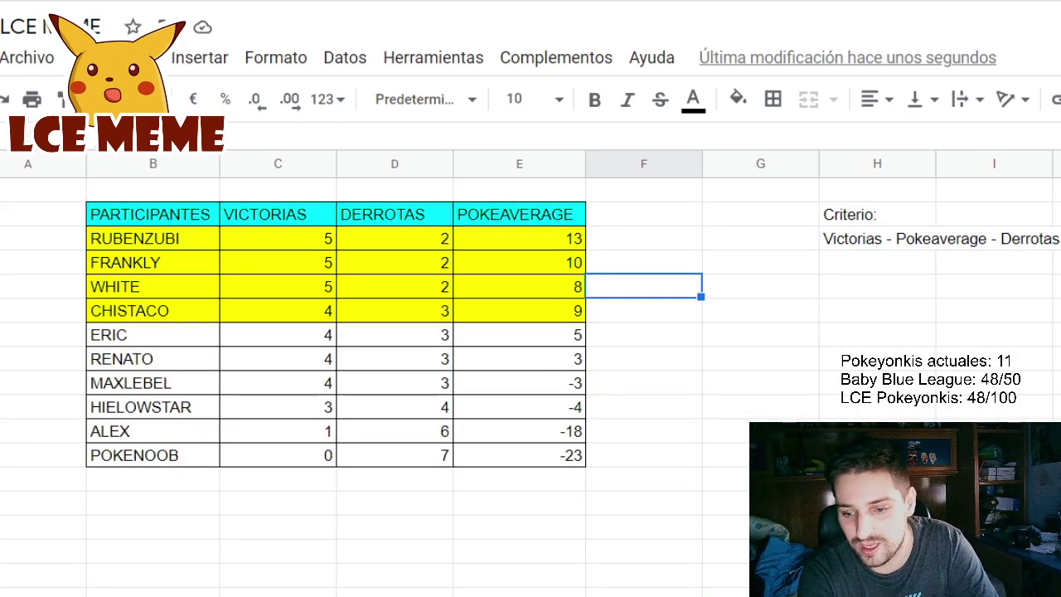
Return to the round results sheet and check the third-ranked participant's scores in Jornadas 1, 2 and 3
key(ctrl+shift+Page_Up)
scroll(252, 544, up, 10)
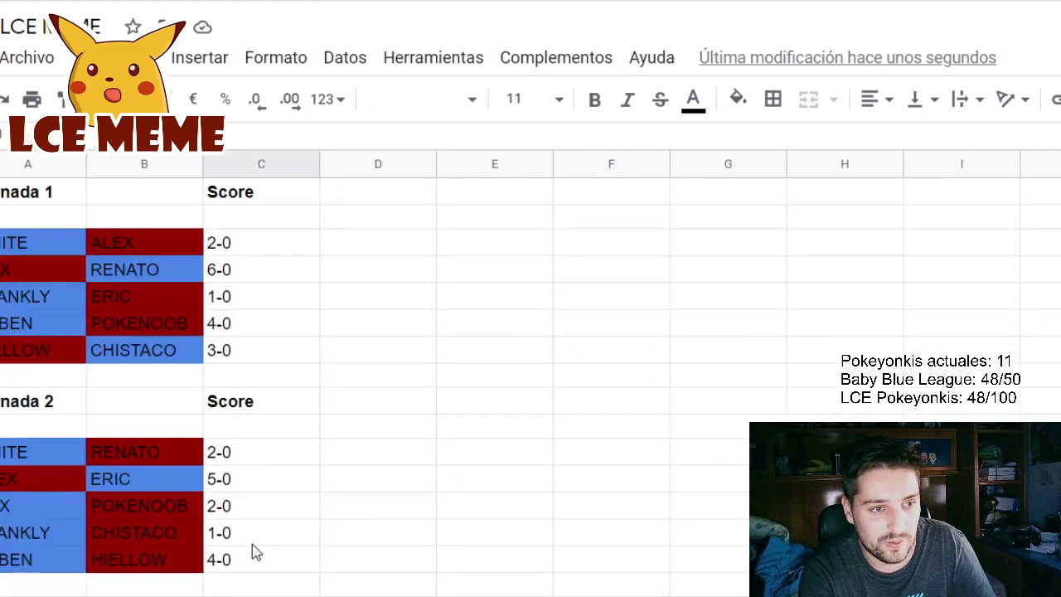
click(259, 243)
scroll(273, 402, down, 1)
click(249, 377)
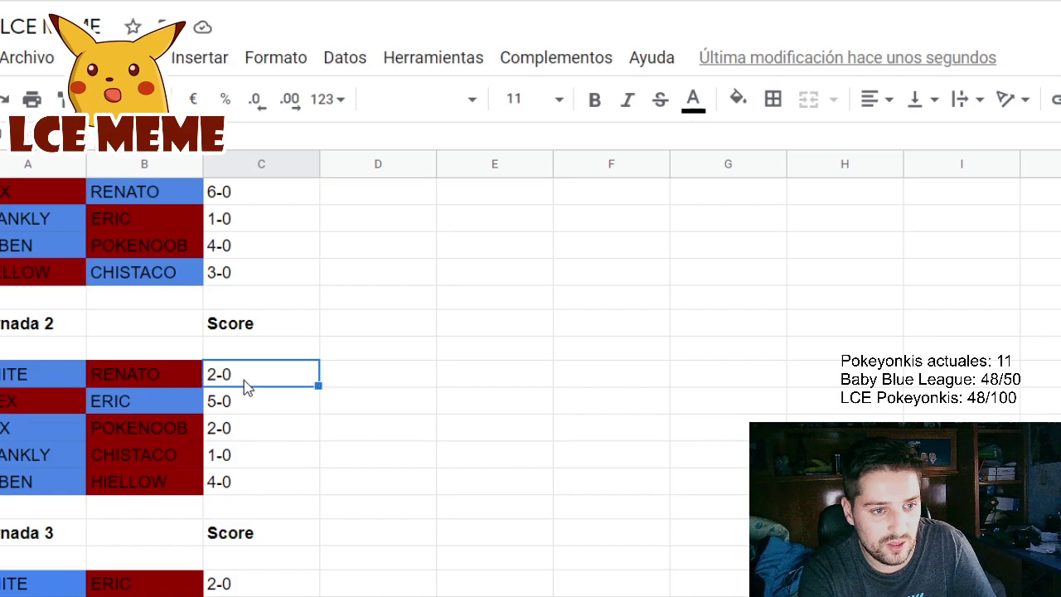
scroll(270, 437, down, 1)
scroll(267, 514, down, 3)
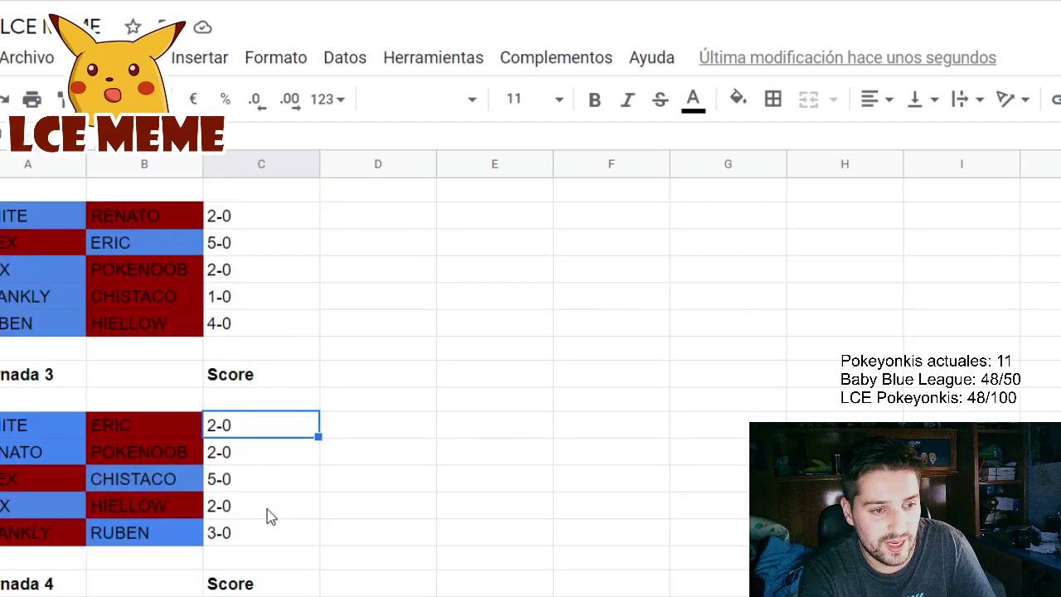
Check the third-ranked participant's scores in Jornadas 4, 5, 6 and 7
click(257, 487)
scroll(266, 505, down, 3)
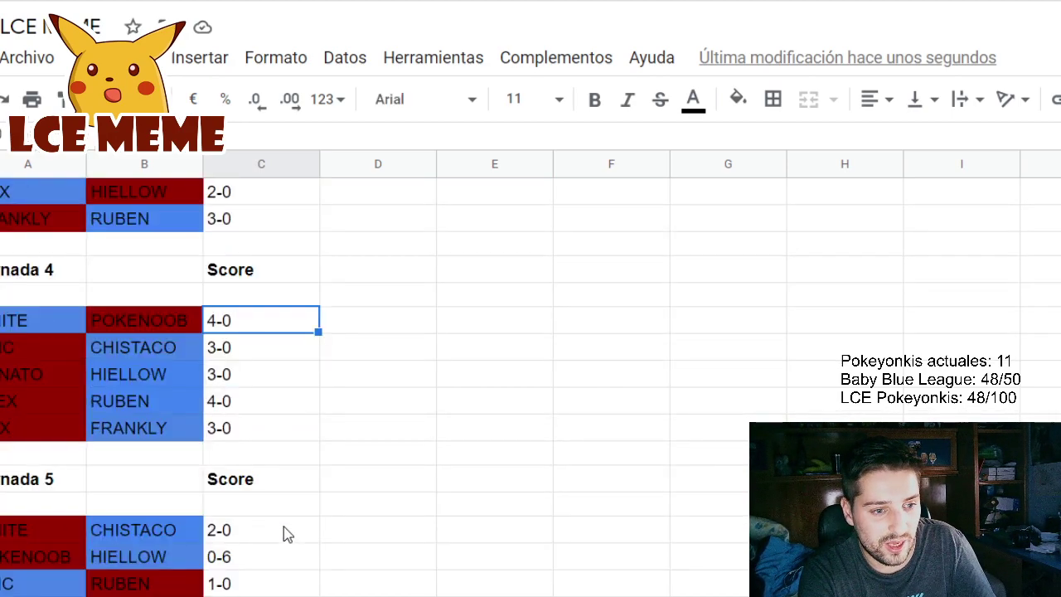
click(263, 455)
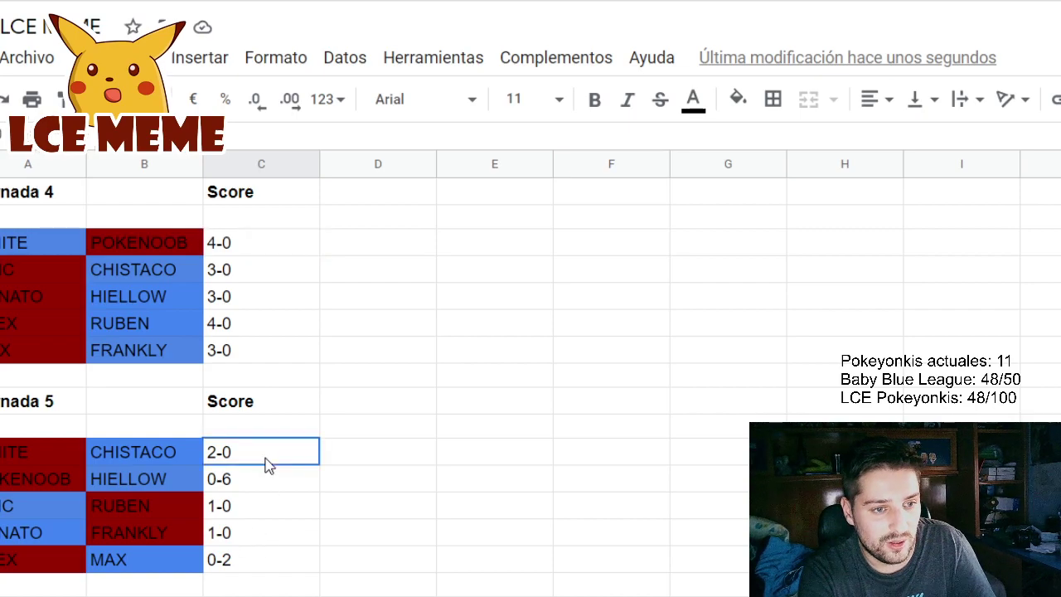
scroll(271, 515, down, 3)
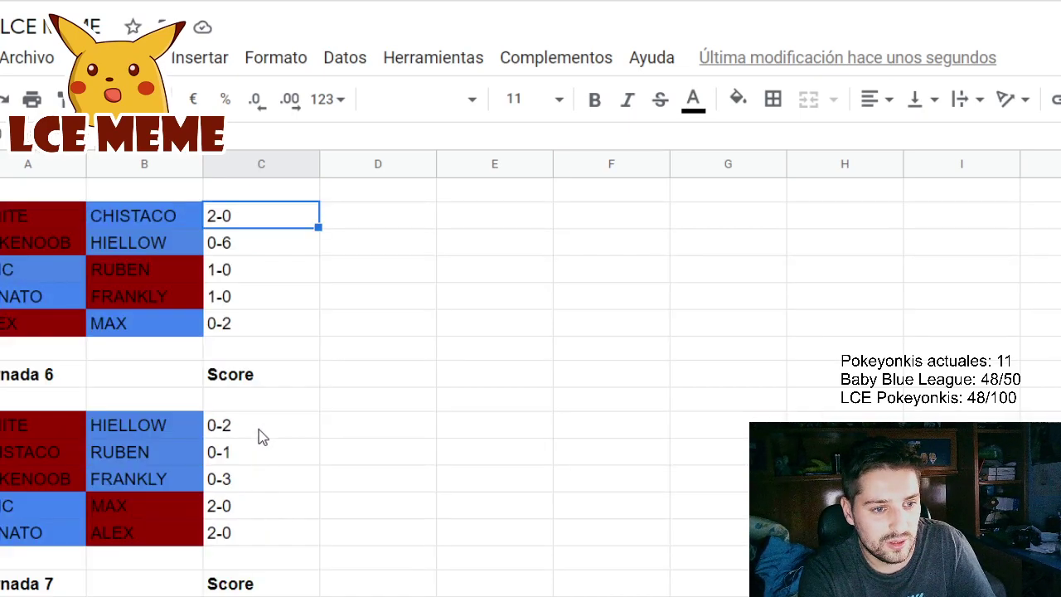
click(258, 425)
scroll(264, 480, down, 2)
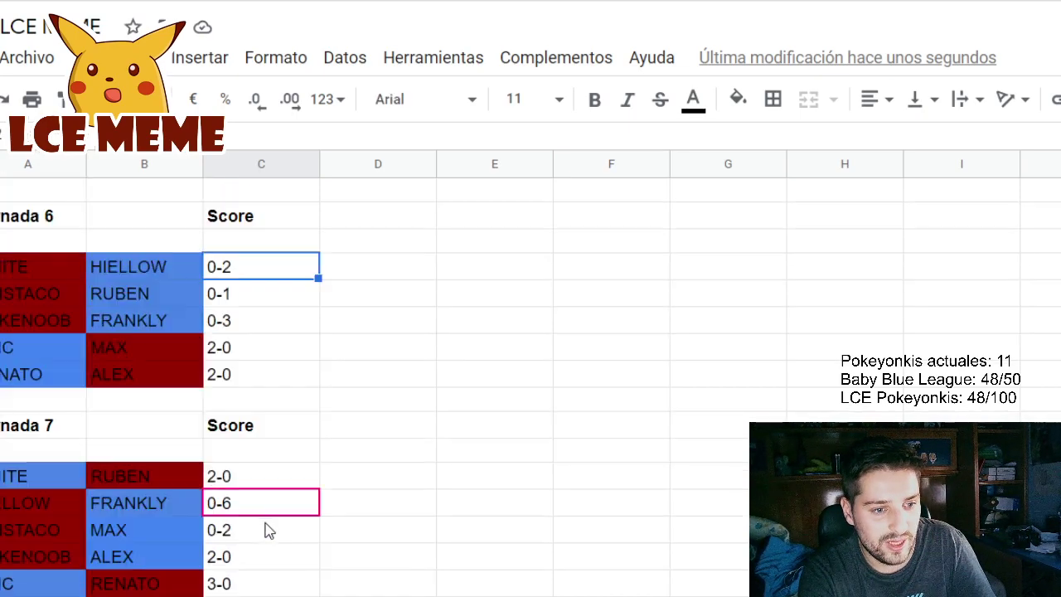
click(255, 480)
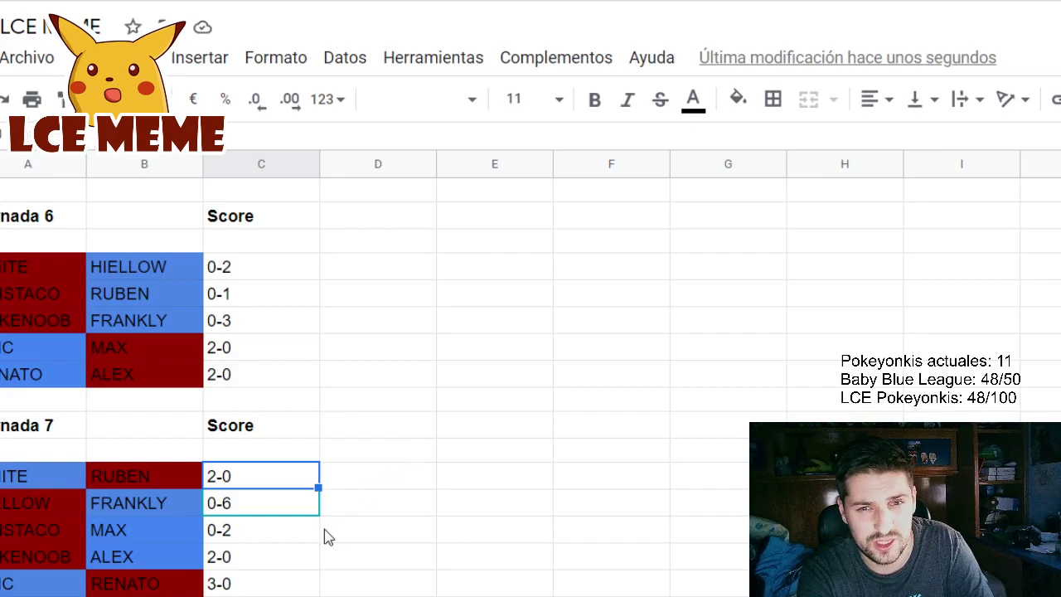
Go back to Jornada 1 and check the fourth-ranked participant's scores in Jornadas 1 to 4
scroll(327, 537, up, 12)
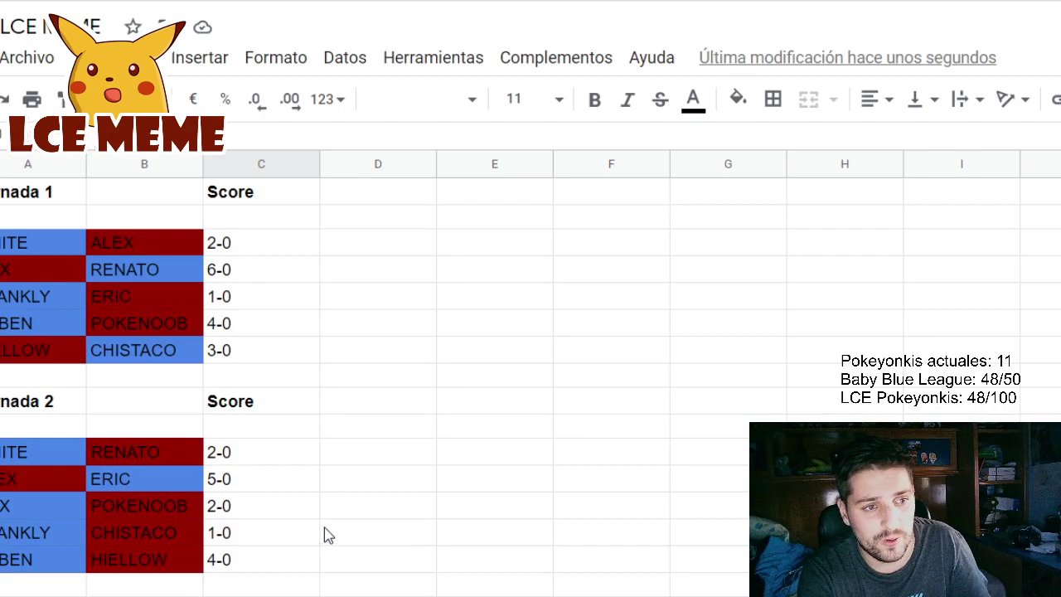
click(280, 354)
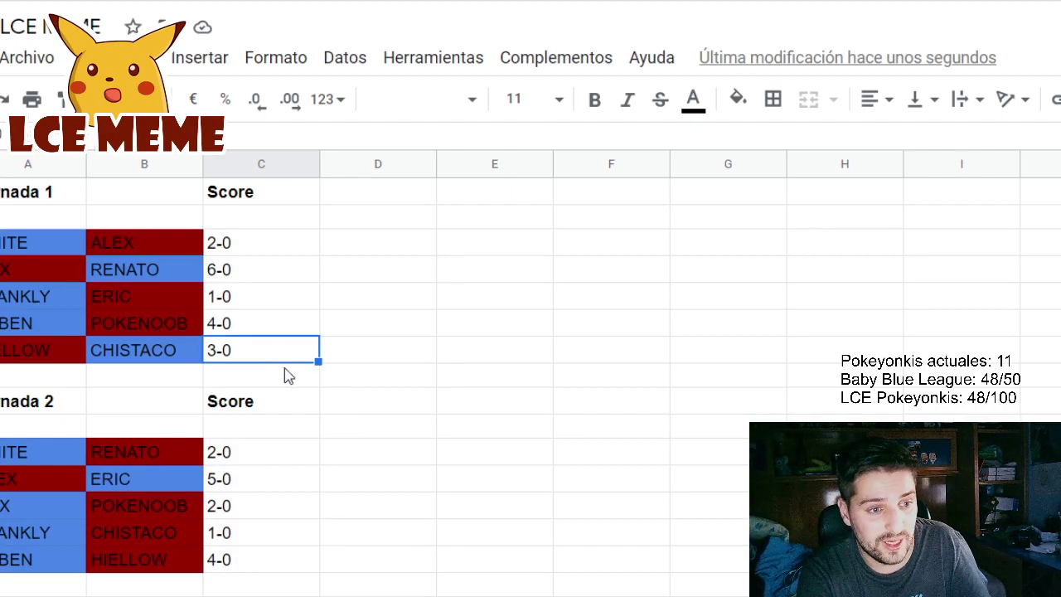
scroll(286, 373, down, 1)
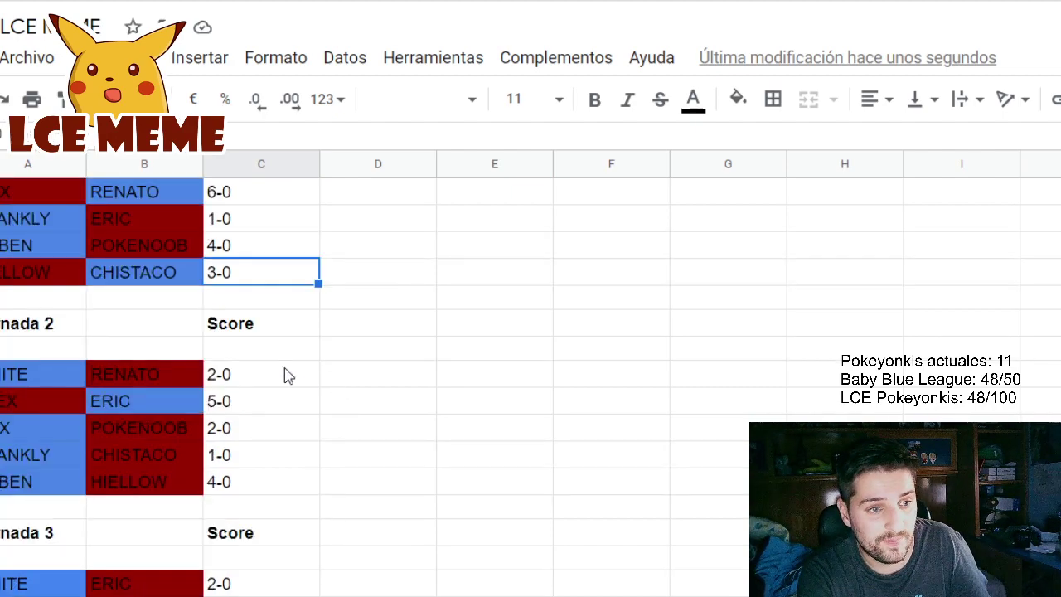
click(265, 455)
scroll(265, 460, down, 2)
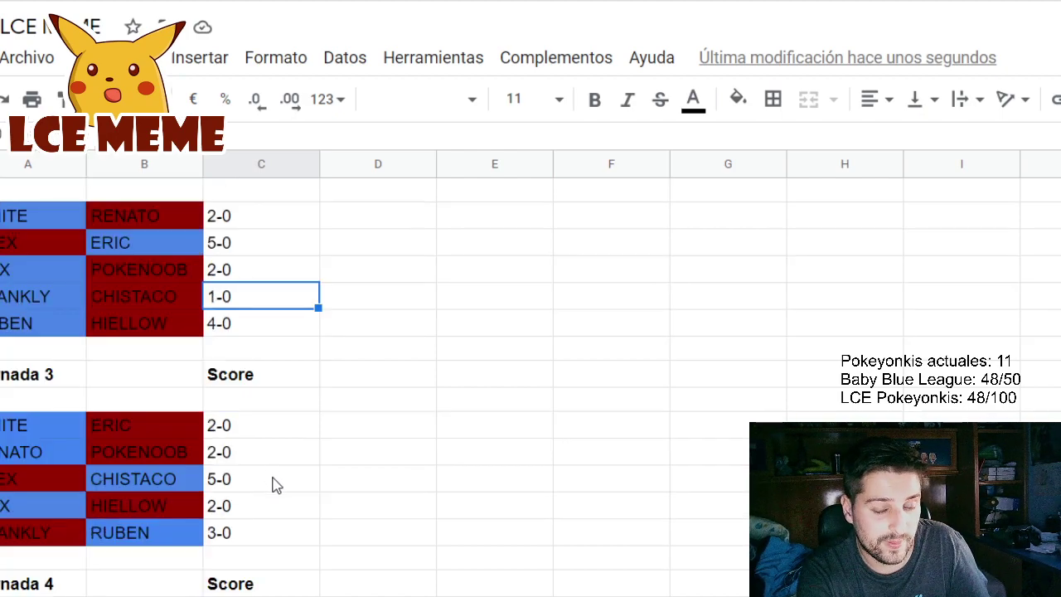
click(275, 485)
scroll(273, 486, down, 2)
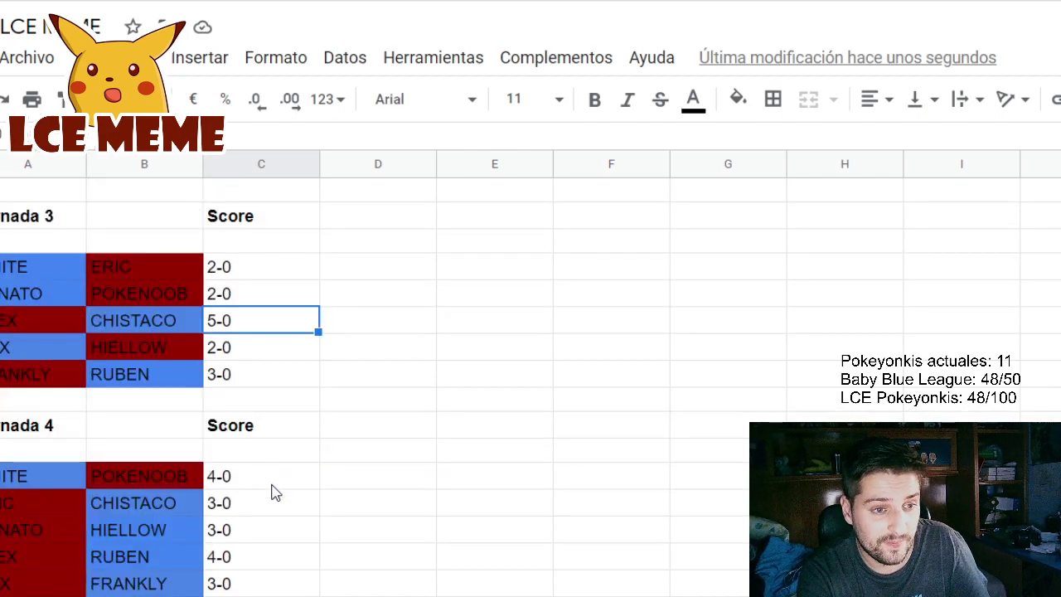
click(276, 510)
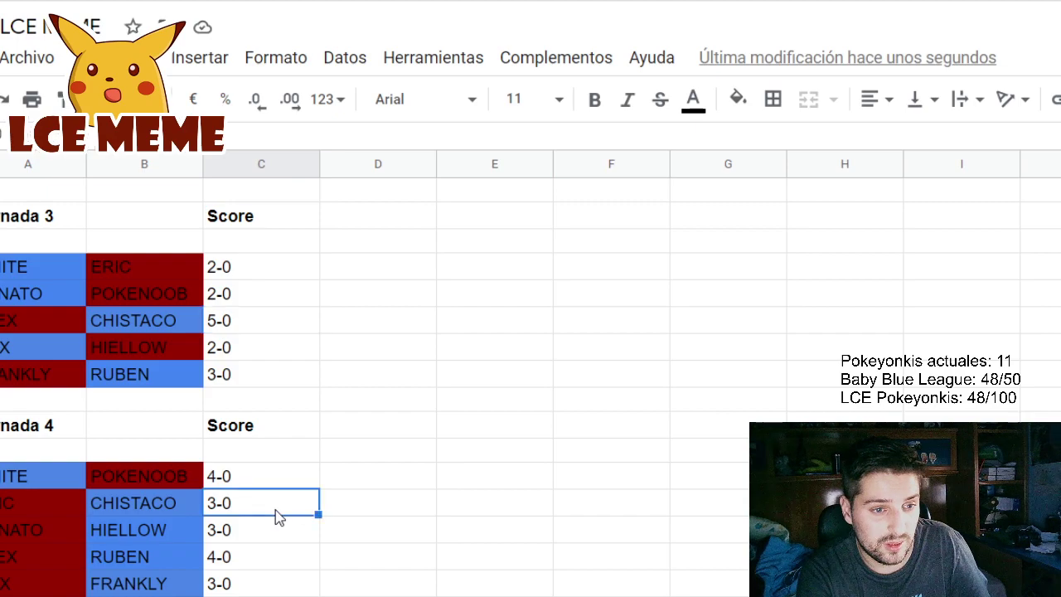
Check the fourth-ranked participant's scores in Jornadas 5, 6 and 7 and compare them with that participant's POKEAVERAGE in the standings sheet
scroll(273, 514, down, 2)
click(267, 537)
scroll(266, 536, down, 3)
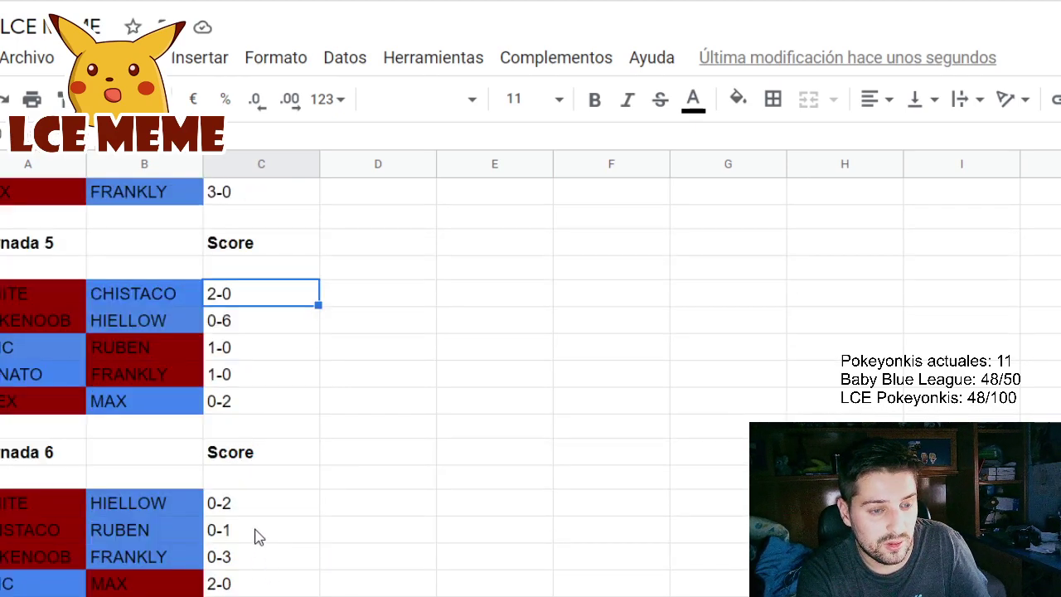
click(256, 535)
scroll(257, 537, down, 2)
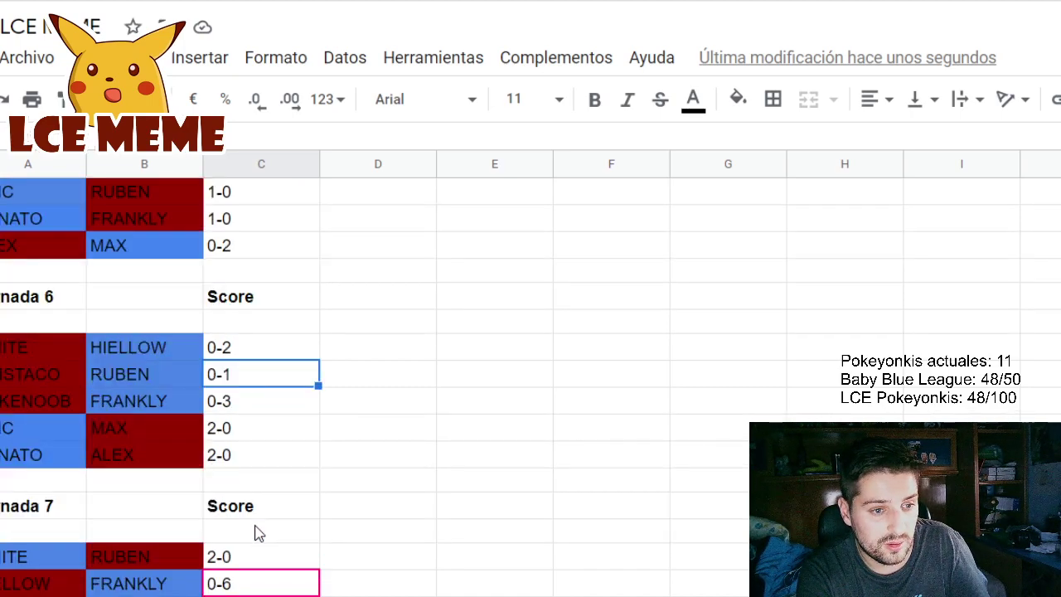
scroll(245, 520, down, 1)
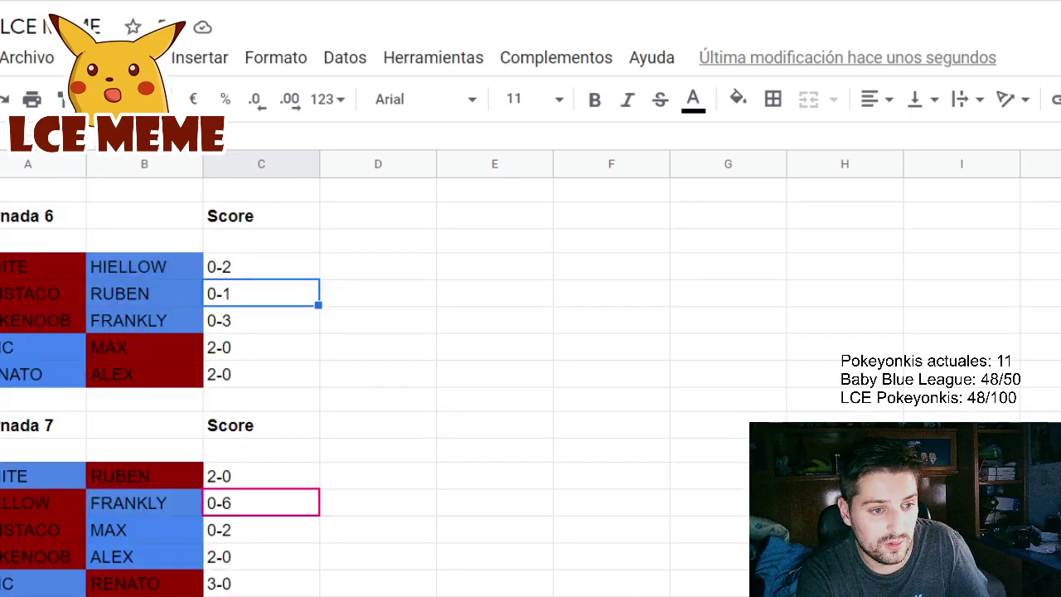
click(278, 536)
scroll(276, 539, down, 3)
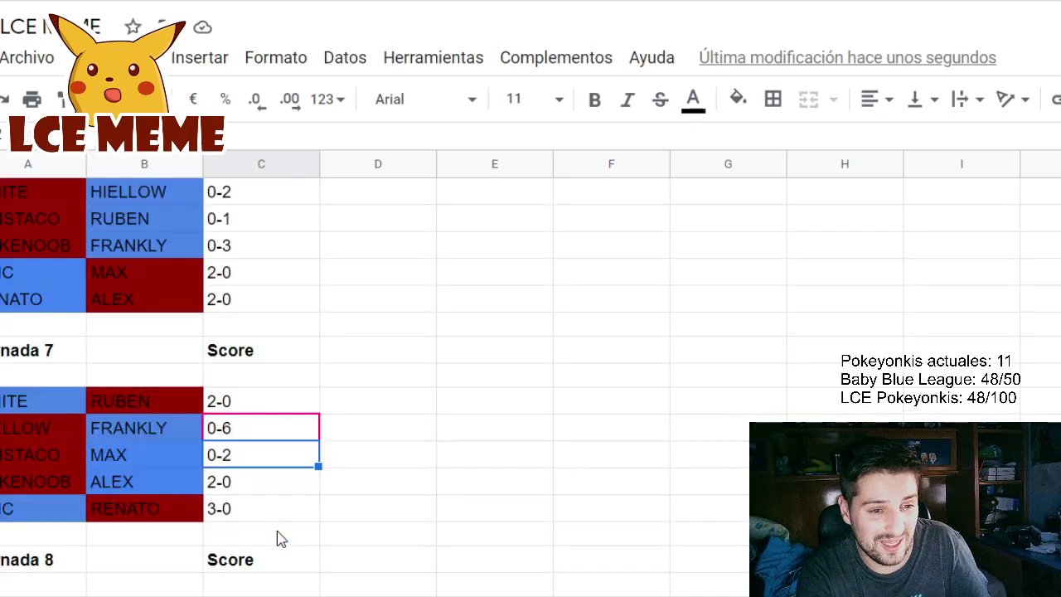
key(ctrl+shift+Page_Down)
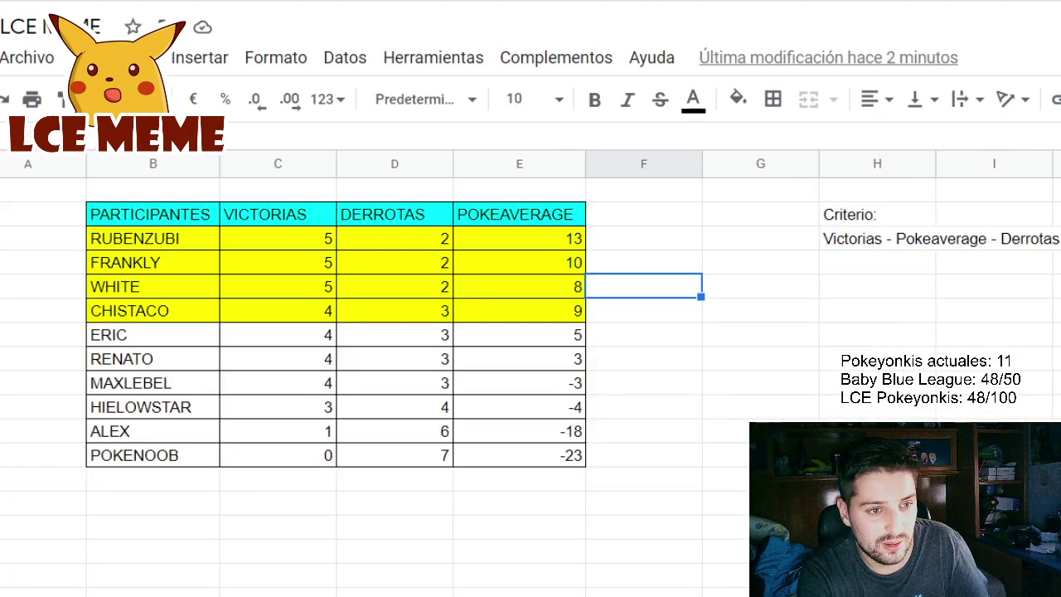
click(563, 309)
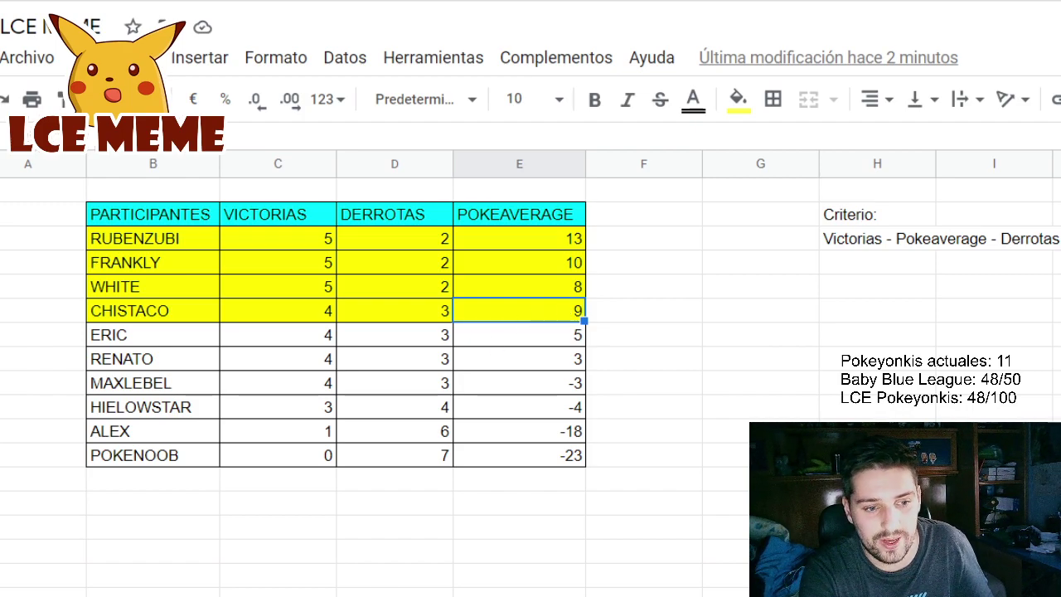
Return to the round results sheet and recheck the fourth-ranked participant's scores from Jornada 7 back to Jornada 4
click(157, 590)
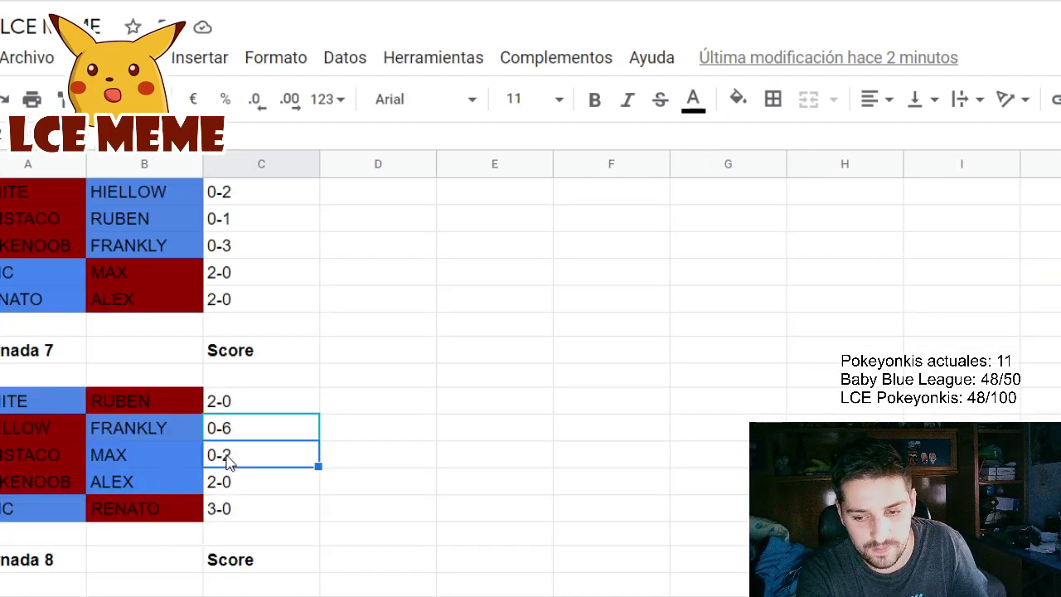
scroll(229, 461, up, 1)
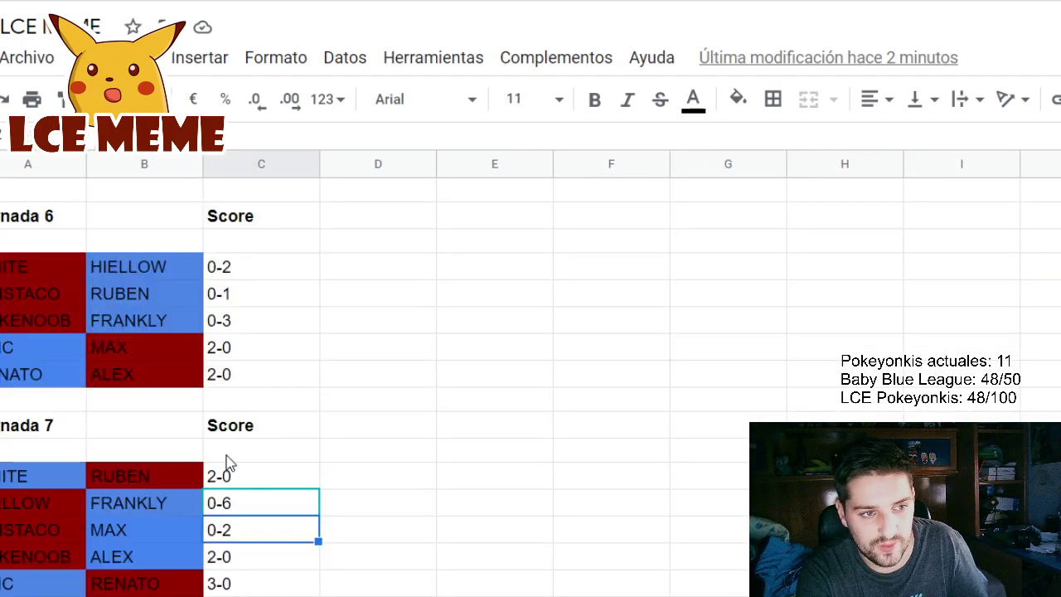
click(248, 296)
scroll(273, 348, up, 2)
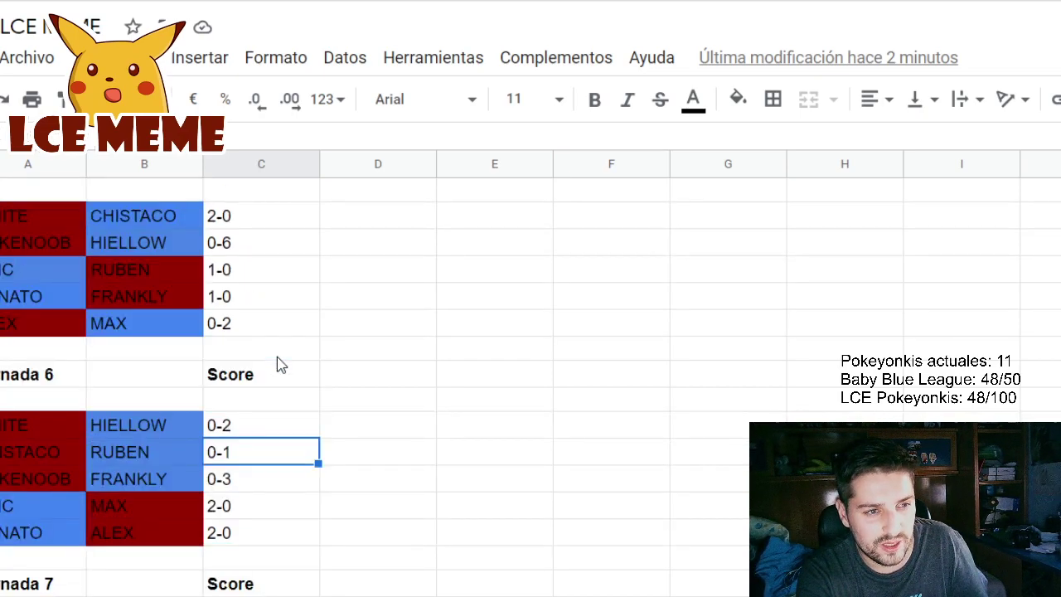
click(257, 216)
scroll(286, 298, up, 3)
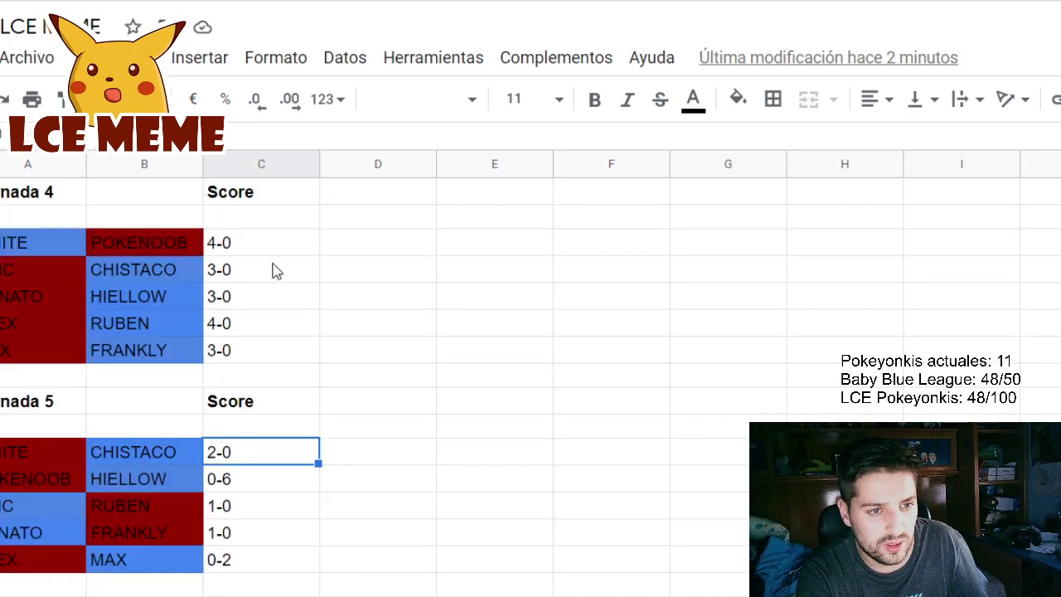
click(273, 265)
scroll(282, 299, up, 3)
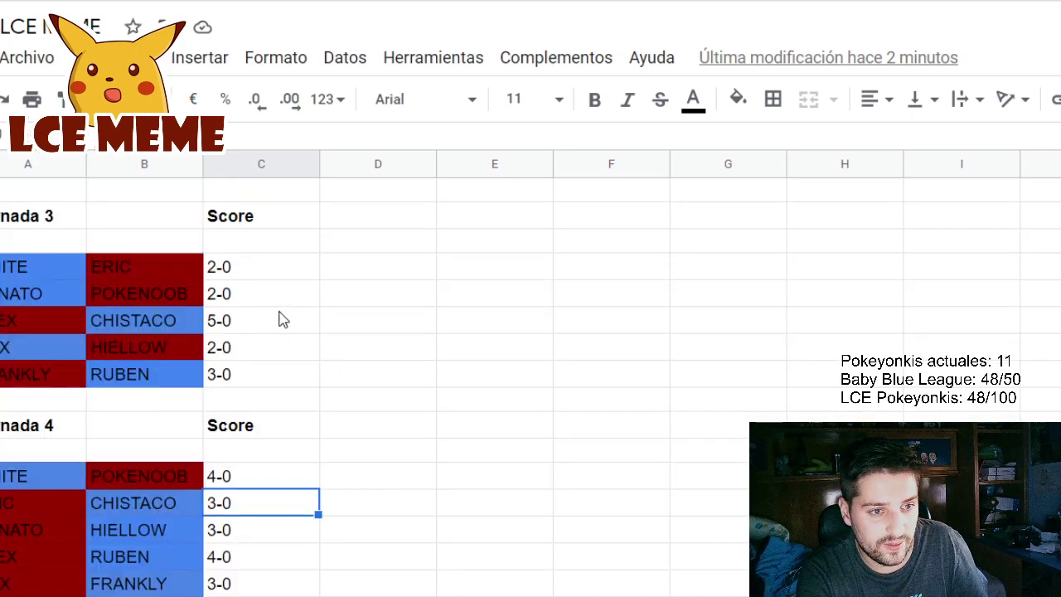
Recheck the fourth-ranked participant's scores in Jornadas 3, 2 and 1 and compare them with that participant's POKEAVERAGE in the standings
click(253, 322)
scroll(277, 356, up, 3)
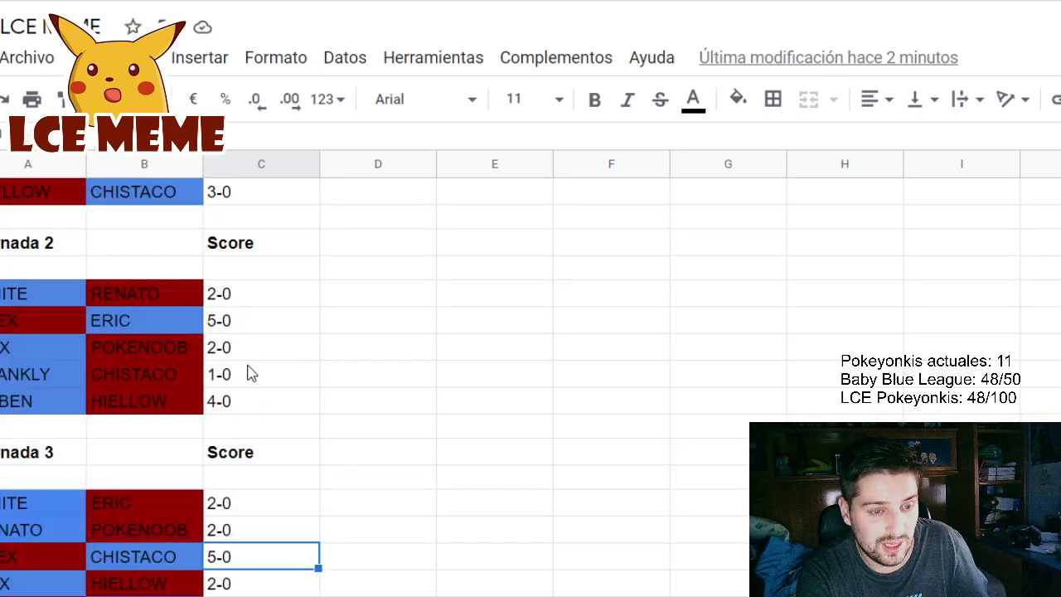
click(247, 376)
scroll(253, 385, up, 3)
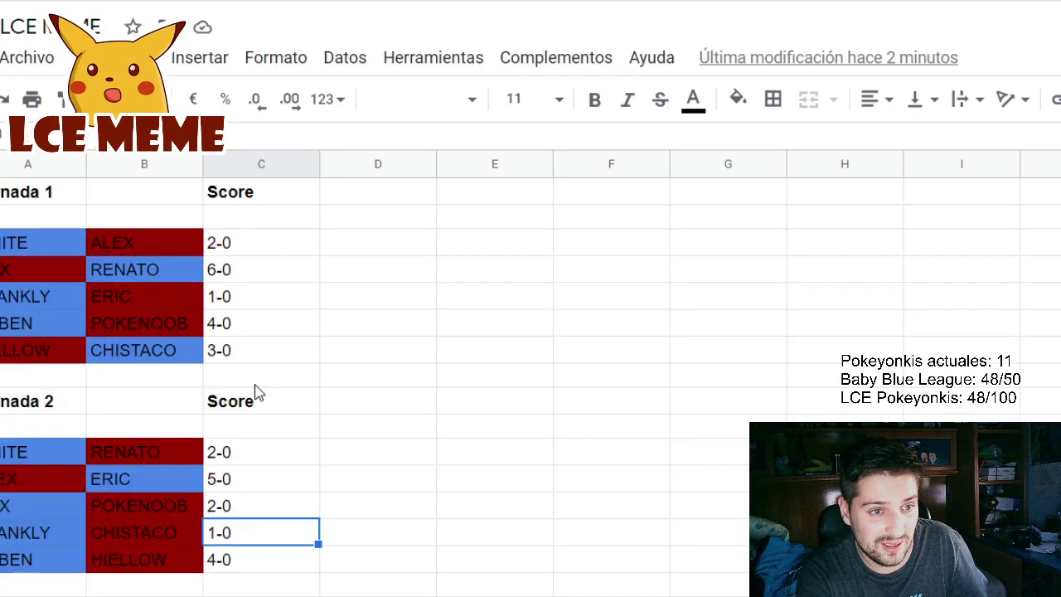
click(243, 349)
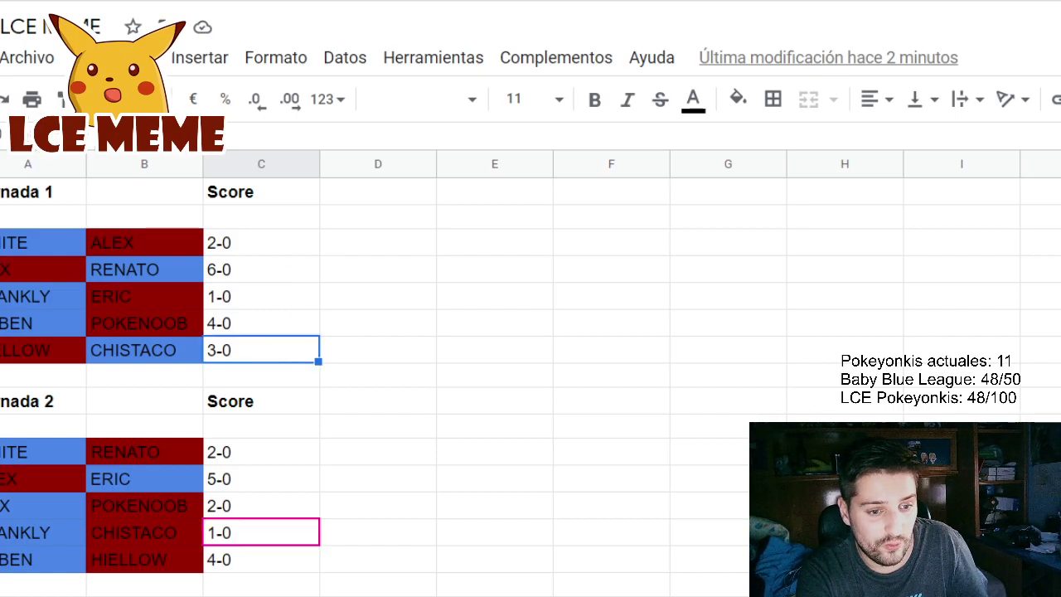
key(ctrl+shift+Page_Down)
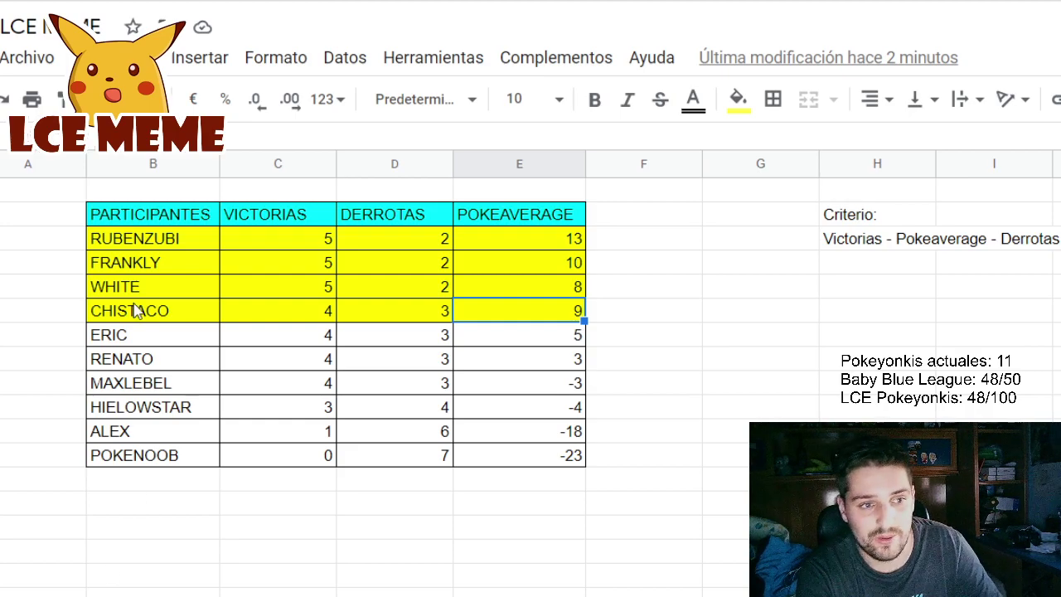
Select the fifth-ranked participant's POKEAVERAGE and check that participant's scores in Jornadas 1, 2 and 3 on the results sheet
click(560, 340)
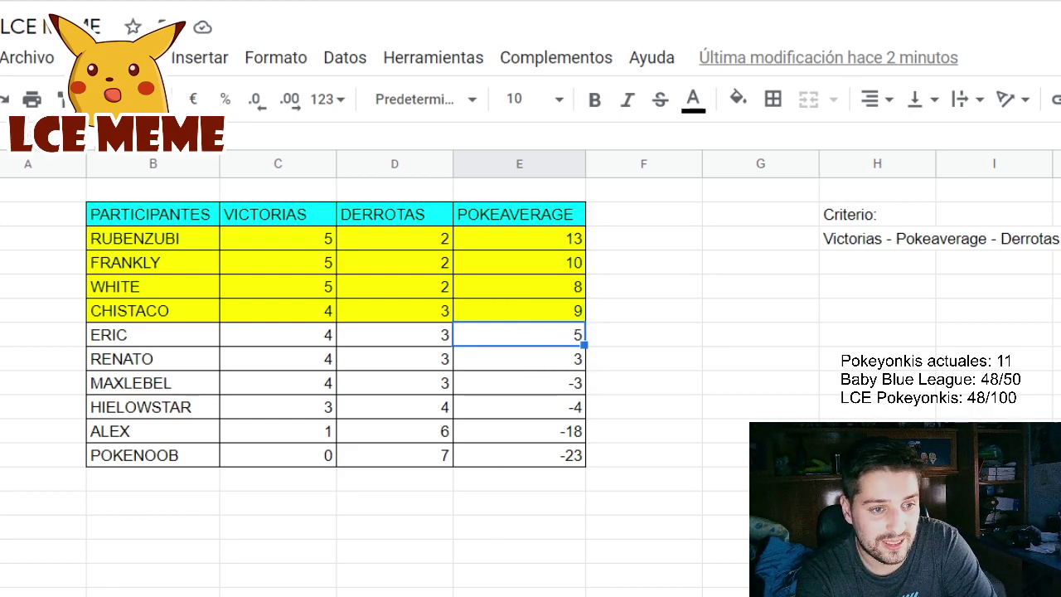
key(ctrl+shift+Page_Up)
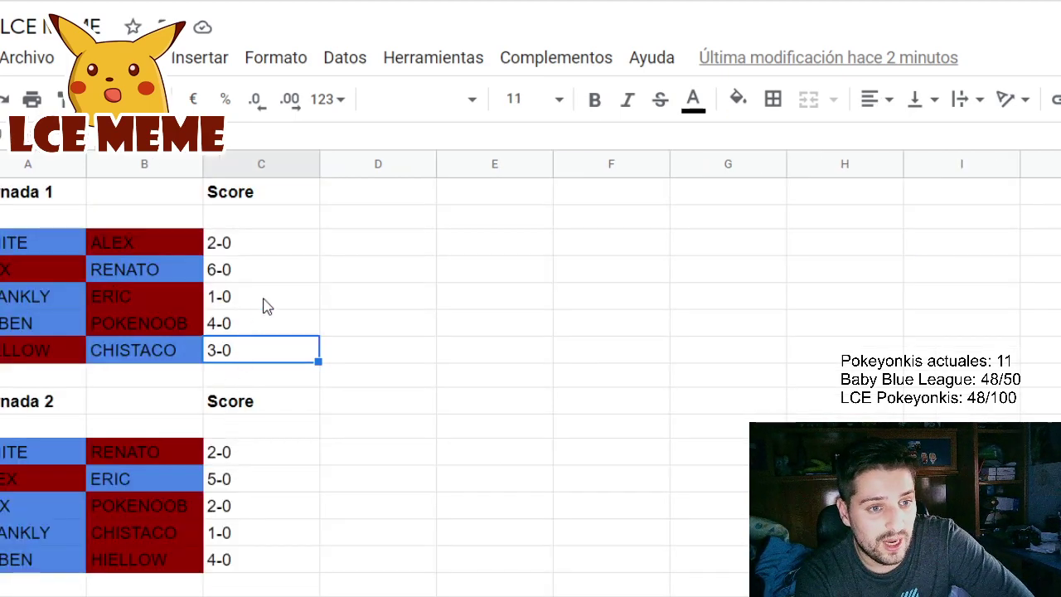
click(265, 305)
scroll(269, 373, down, 2)
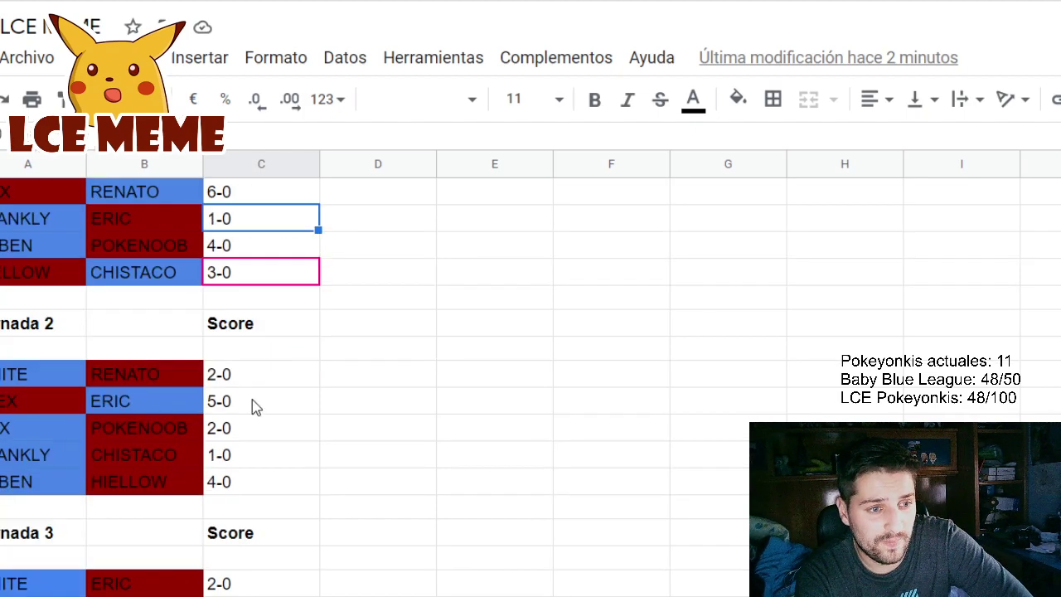
click(255, 403)
scroll(268, 432, down, 2)
scroll(270, 497, down, 2)
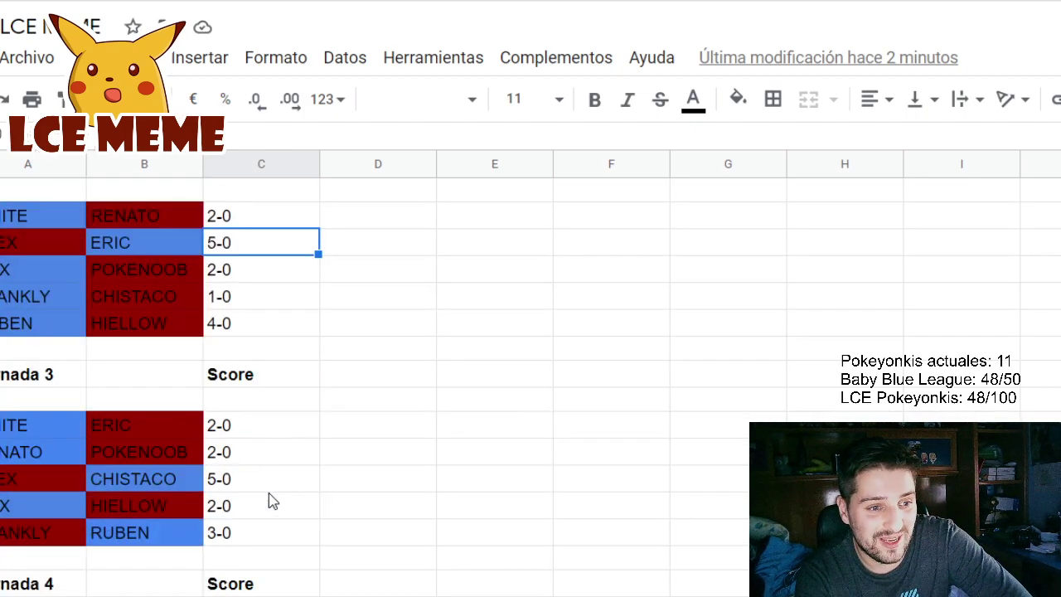
click(274, 427)
scroll(303, 499, down, 2)
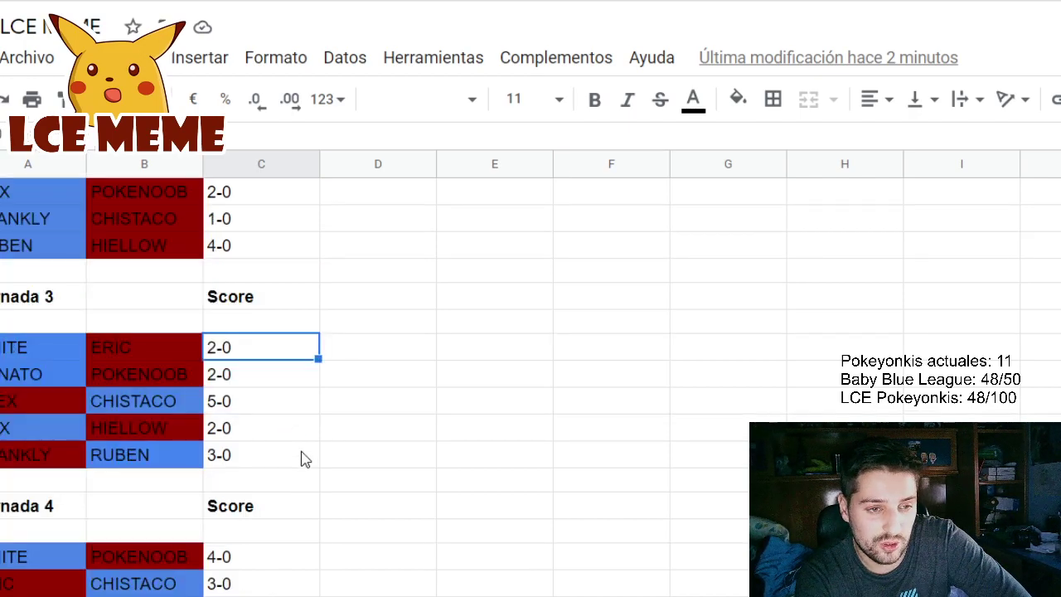
Check the fifth-ranked participant's scores in Jornadas 4 to 7 and compare them with that participant's POKEAVERAGE in the standings
scroll(303, 458, down, 2)
scroll(298, 455, down, 2)
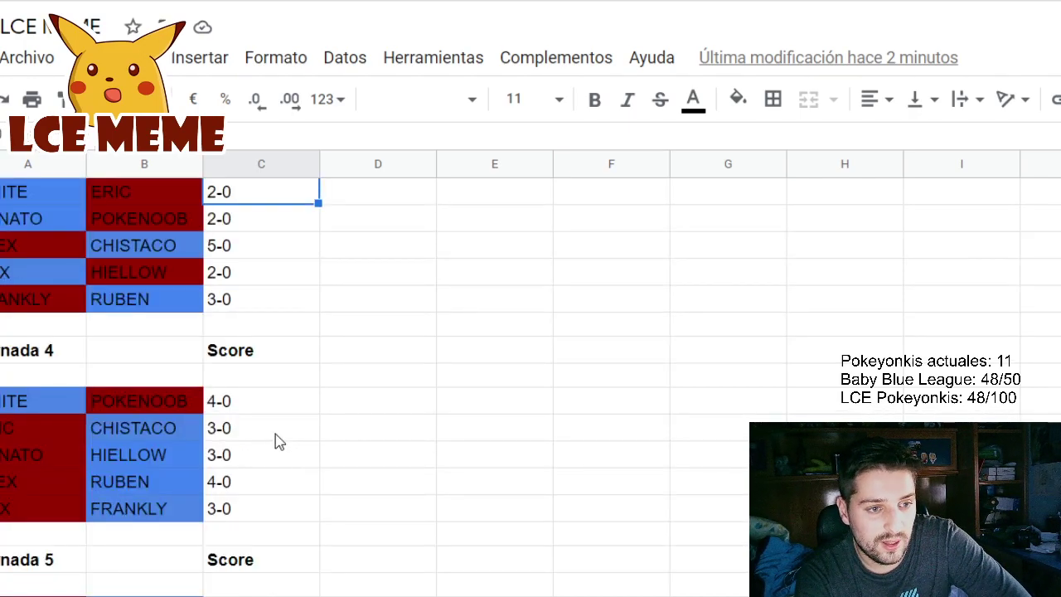
click(273, 428)
scroll(273, 436, down, 4)
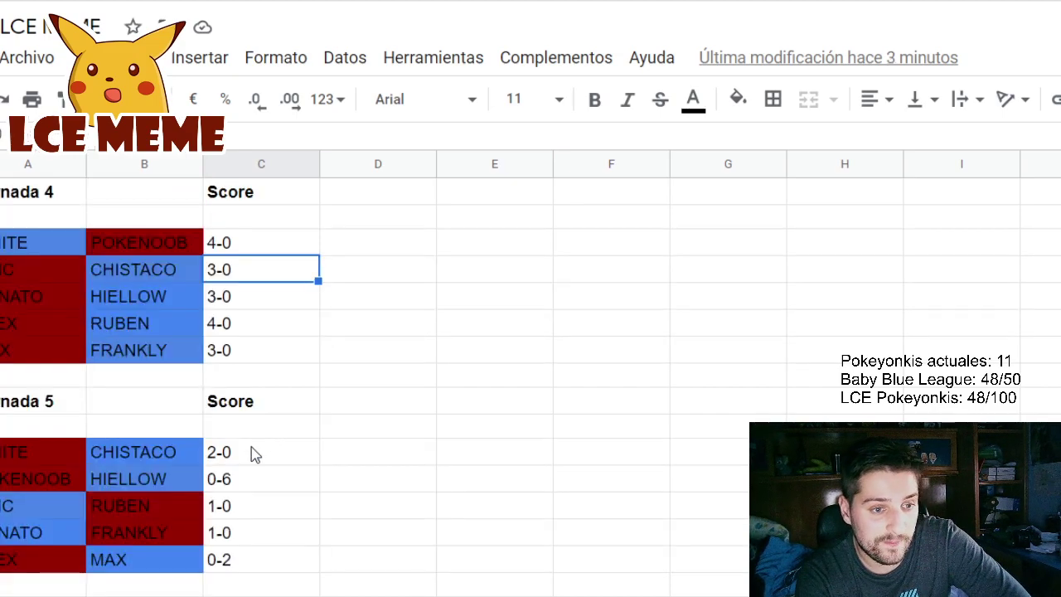
click(260, 507)
scroll(260, 512, down, 4)
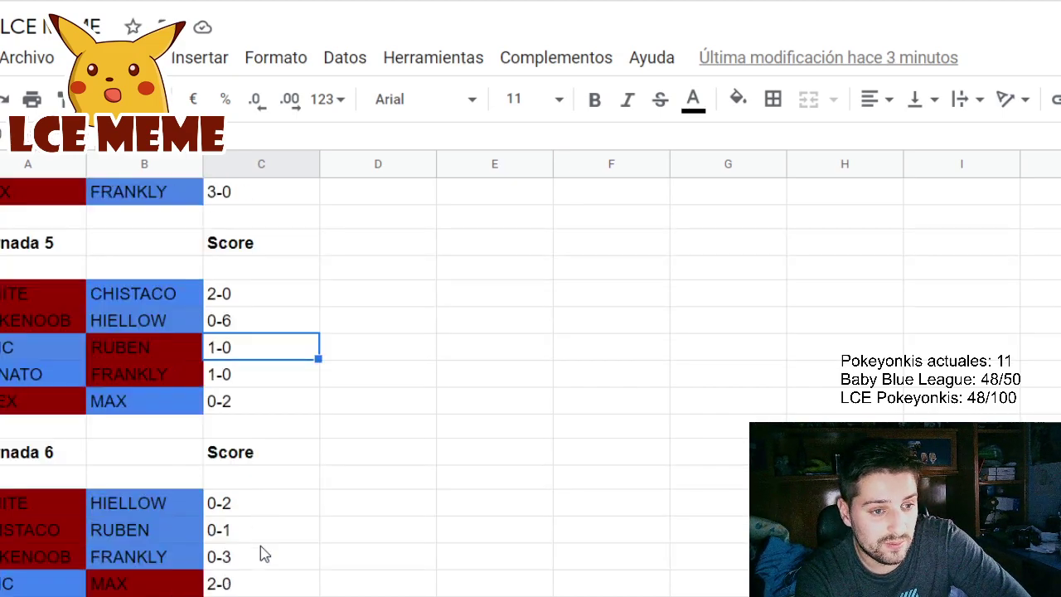
click(260, 585)
scroll(262, 584, down, 4)
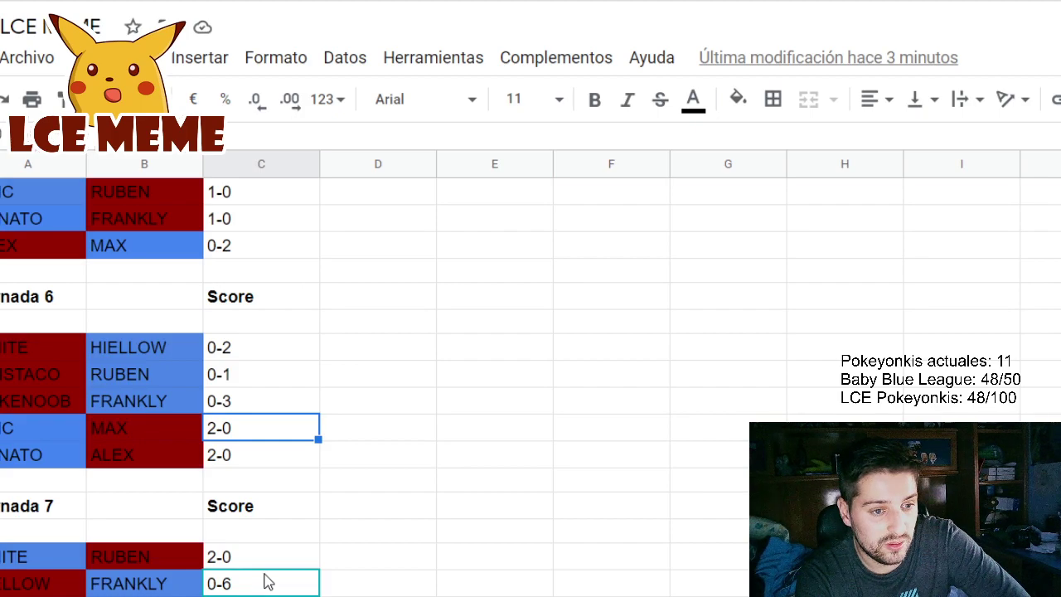
scroll(267, 582, down, 2)
click(271, 583)
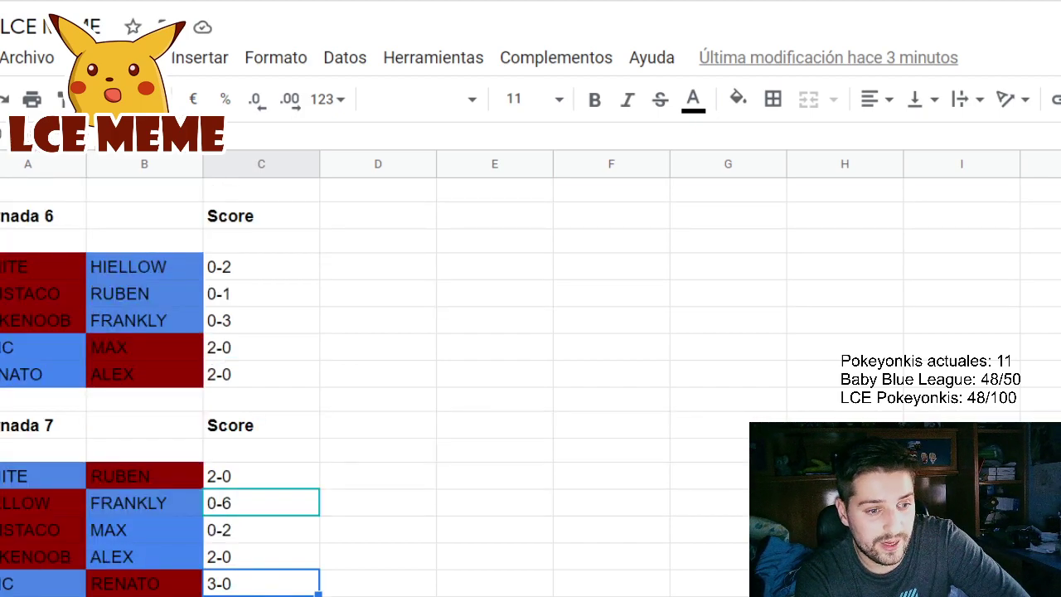
key(ctrl+shift+Page_Down)
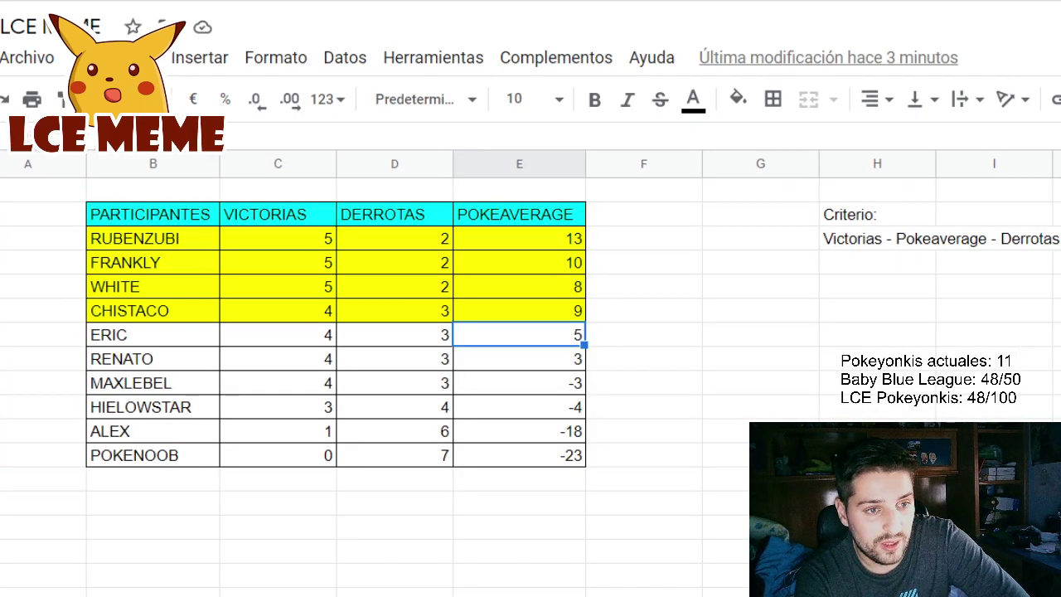
Return to the results sheet and check the sixth-ranked participant's scores from Jornada 7 back to Jornada 4
key(ctrl+shift+Page_Up)
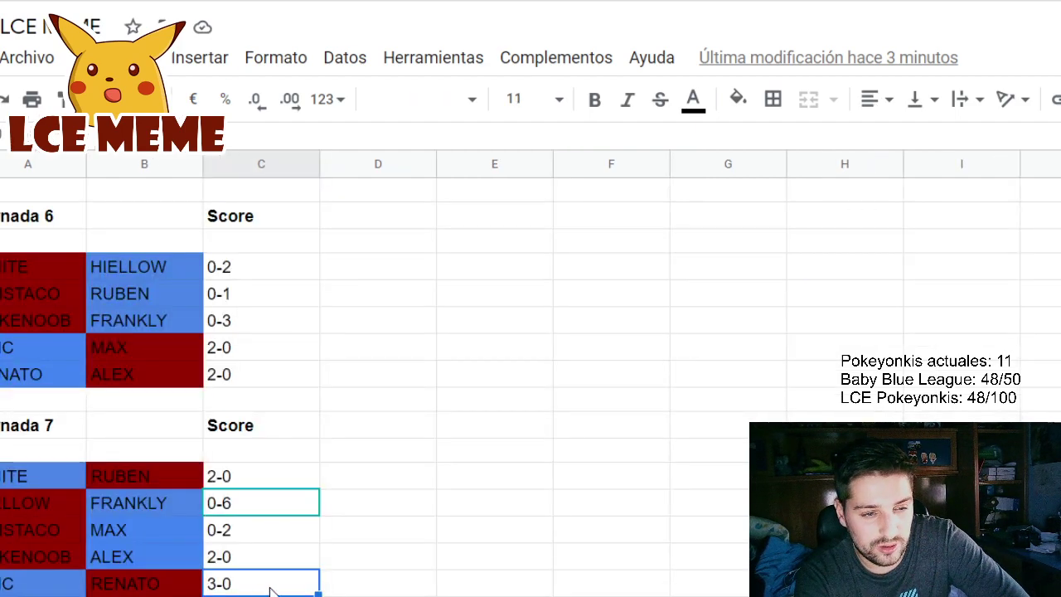
scroll(248, 590, up, 1)
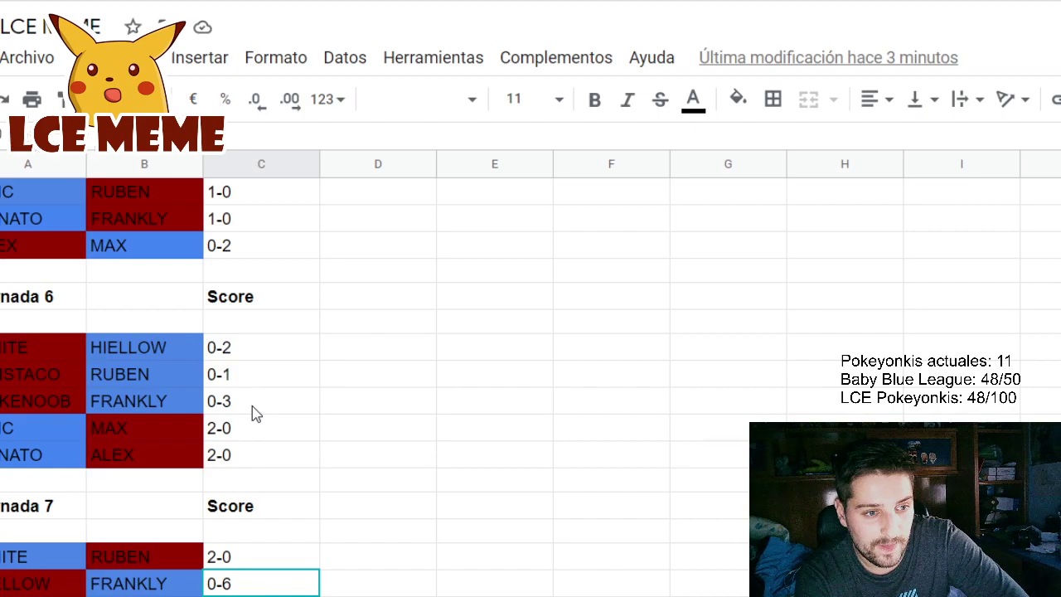
click(262, 456)
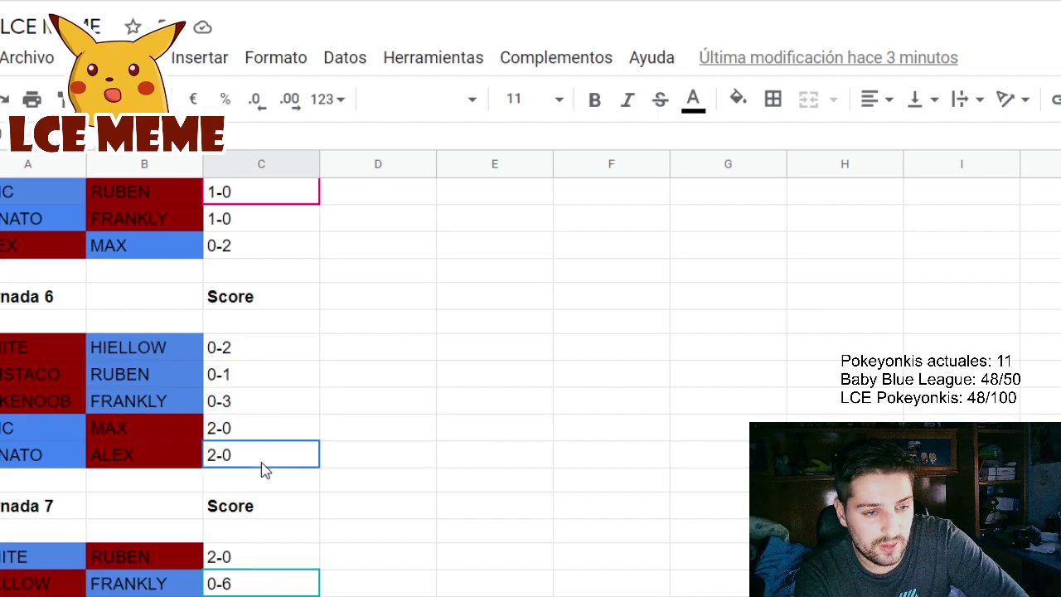
scroll(262, 464, up, 2)
click(249, 374)
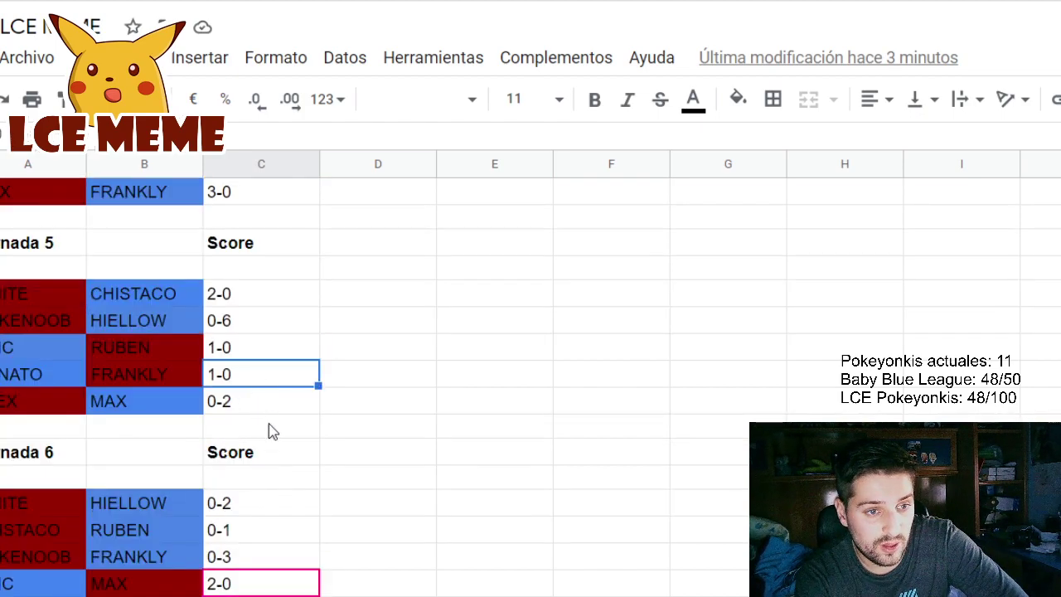
scroll(275, 445, up, 2)
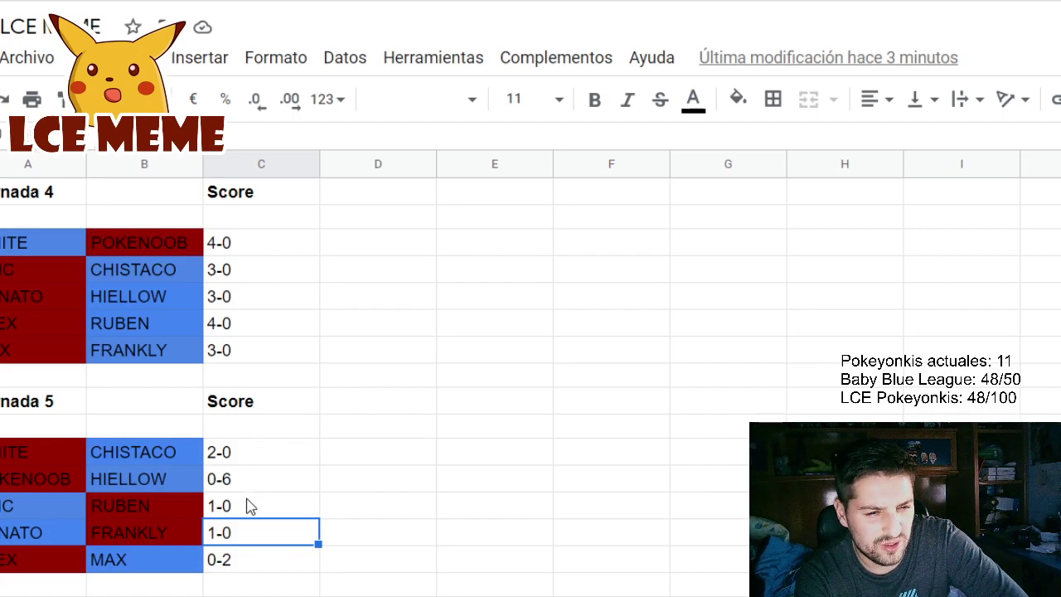
scroll(247, 543, up, 2)
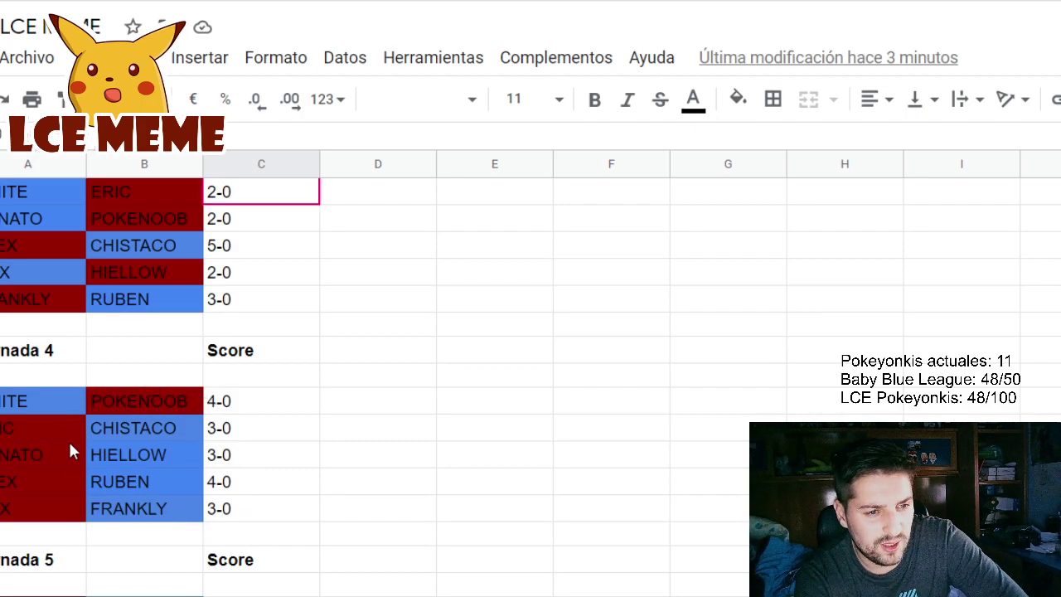
Check the sixth-ranked participant's scores in Jornadas 3, 2 and 1 and go back to the standings sheet
scroll(267, 472, up, 1)
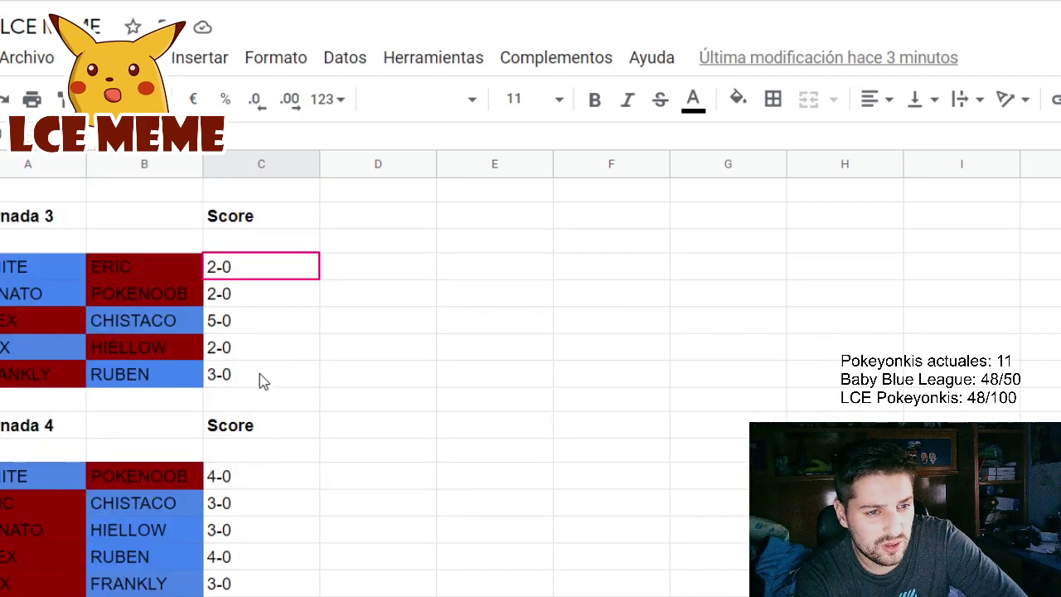
click(267, 300)
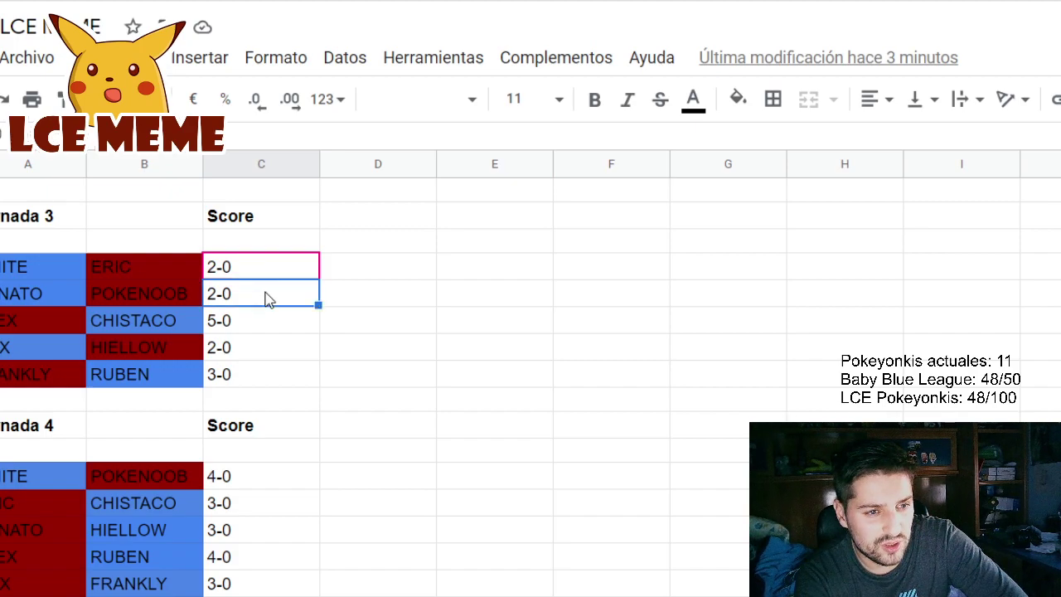
scroll(248, 376, up, 2)
scroll(251, 384, up, 1)
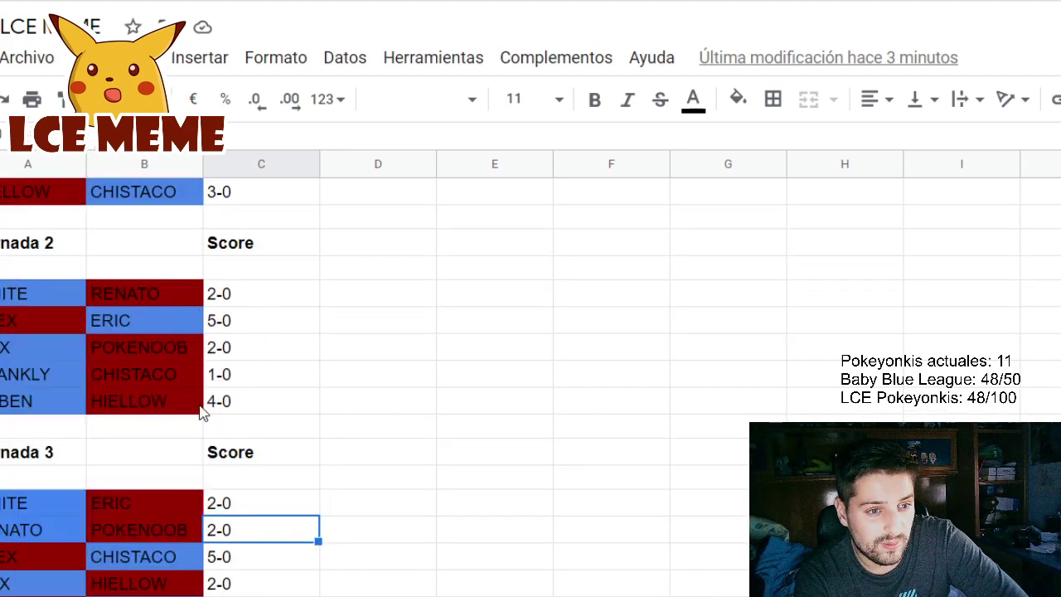
scroll(249, 363, up, 2)
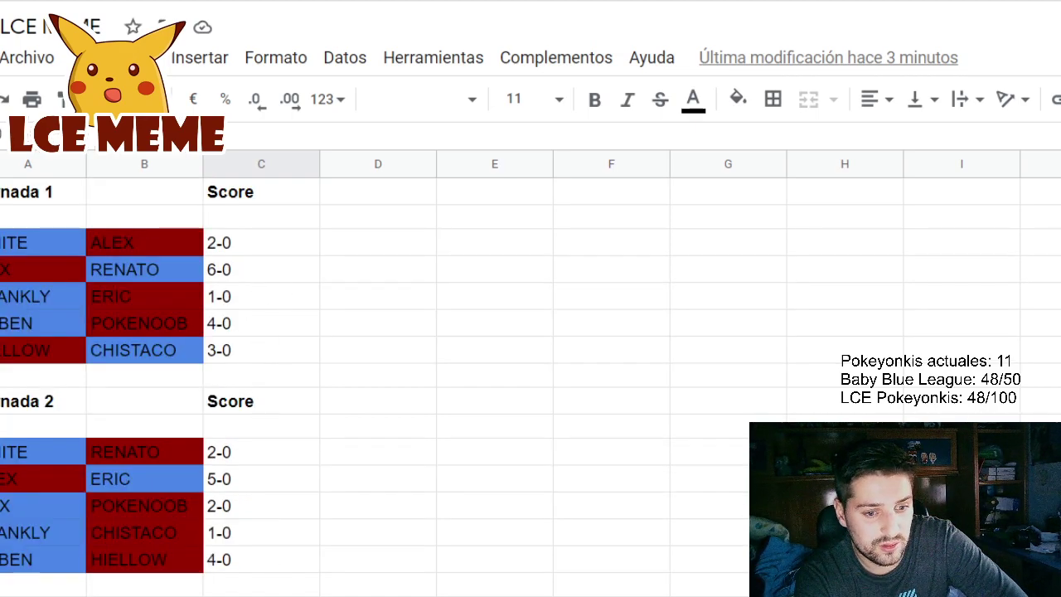
key(ctrl+Page_Down)
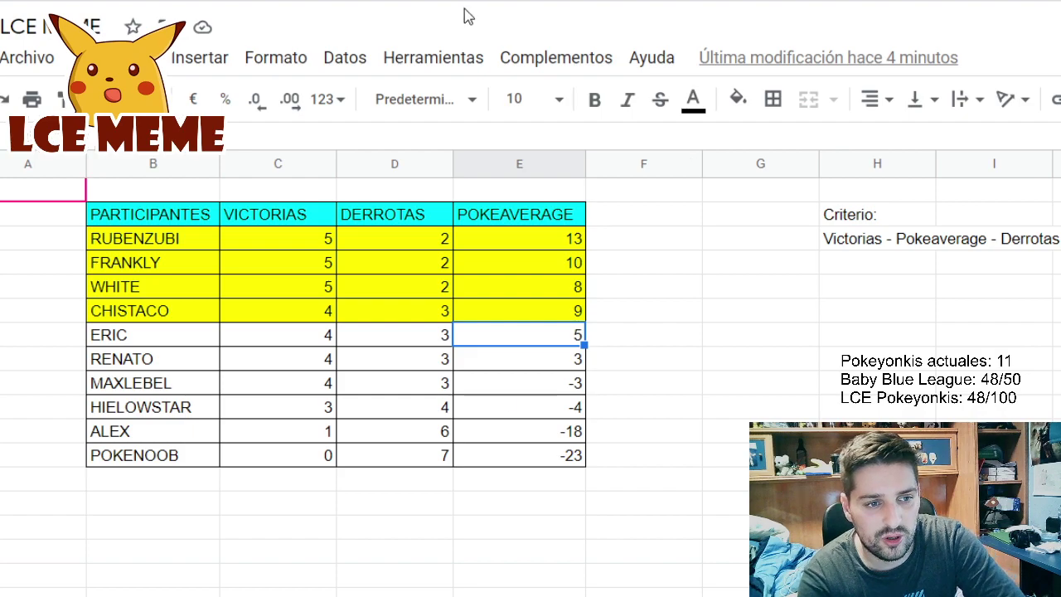
Select the sixth-ranked participant's POKEAVERAGE in the standings and check that participant's scores in Jornadas 1, 2 and 3 on the results sheet
click(581, 362)
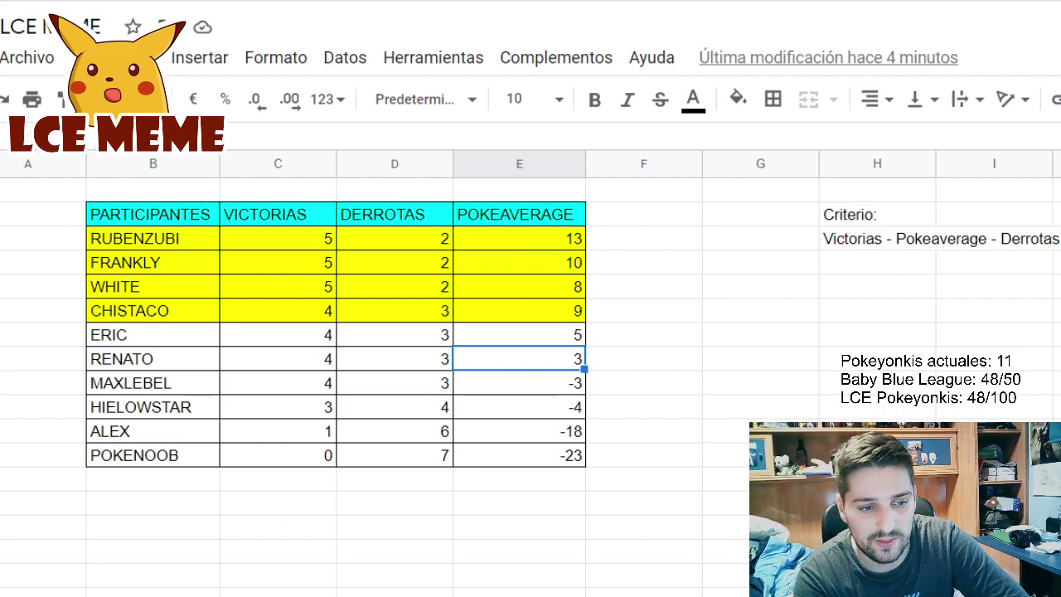
key(ctrl+shift+Page_Down)
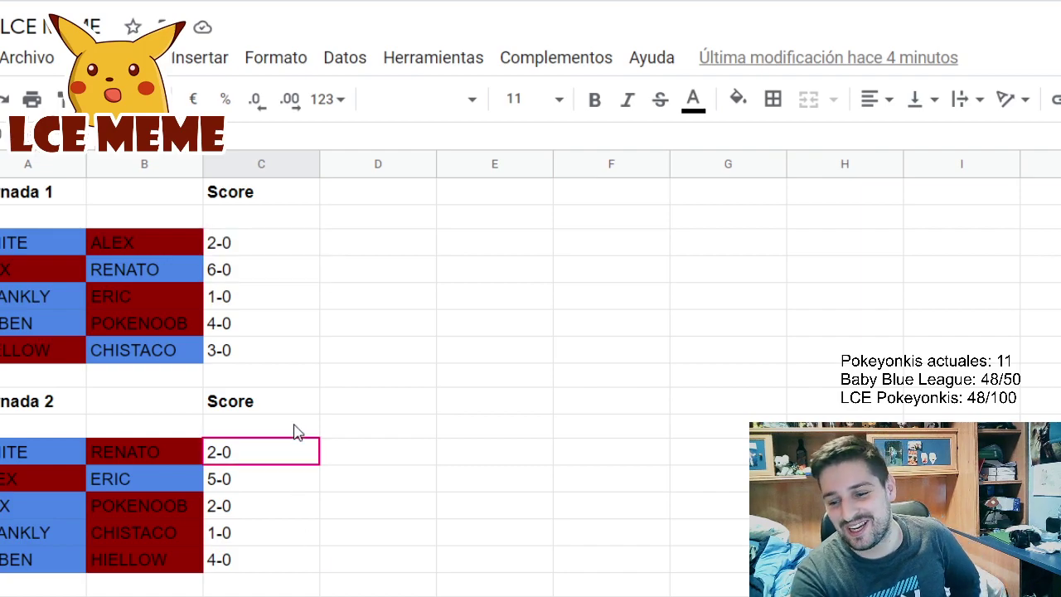
click(244, 269)
scroll(277, 323, down, 1)
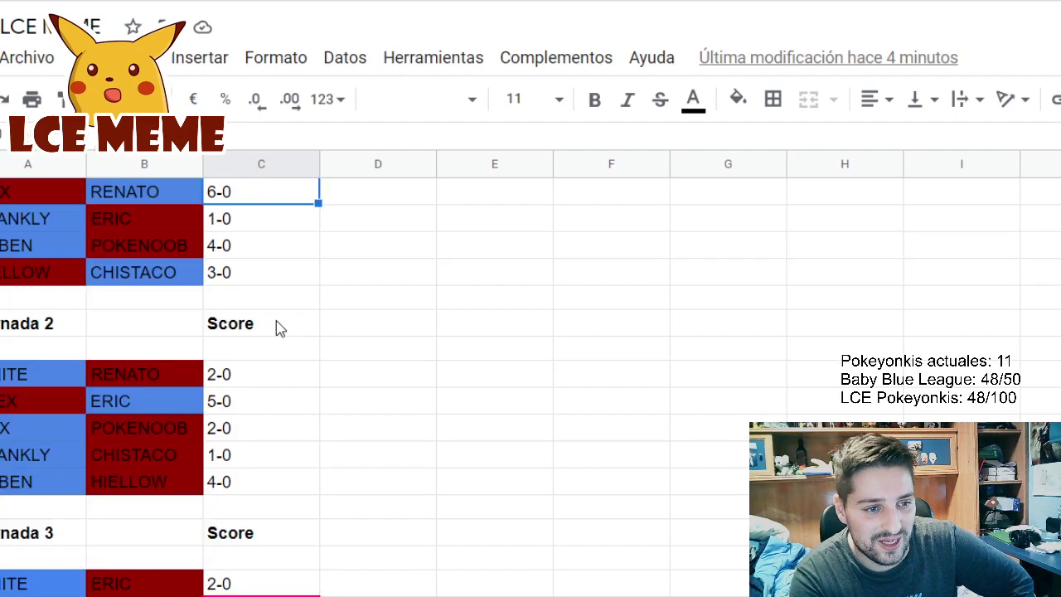
click(268, 378)
scroll(267, 377, down, 1)
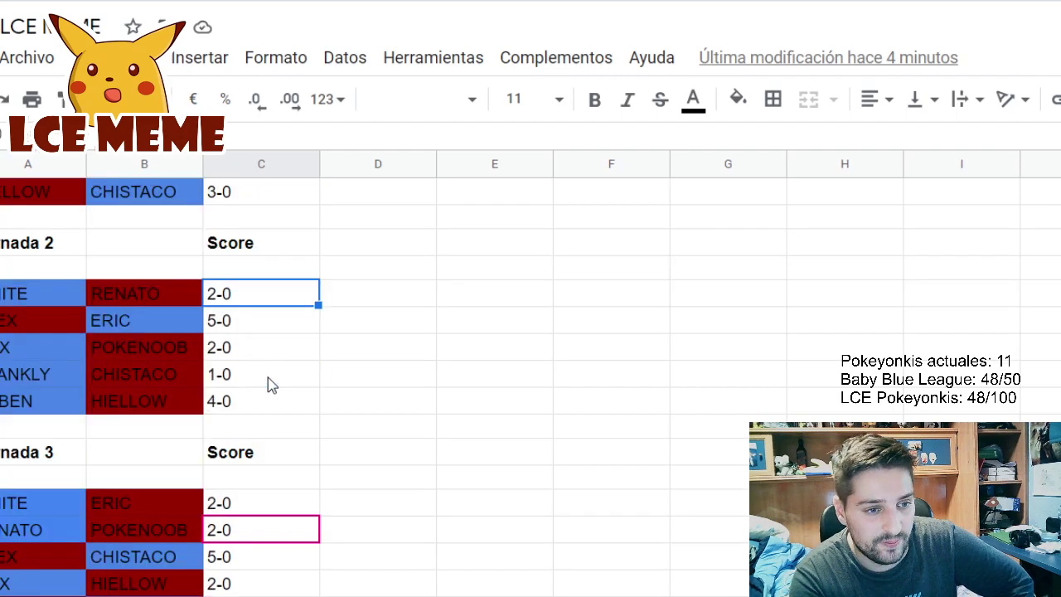
scroll(268, 377, down, 1)
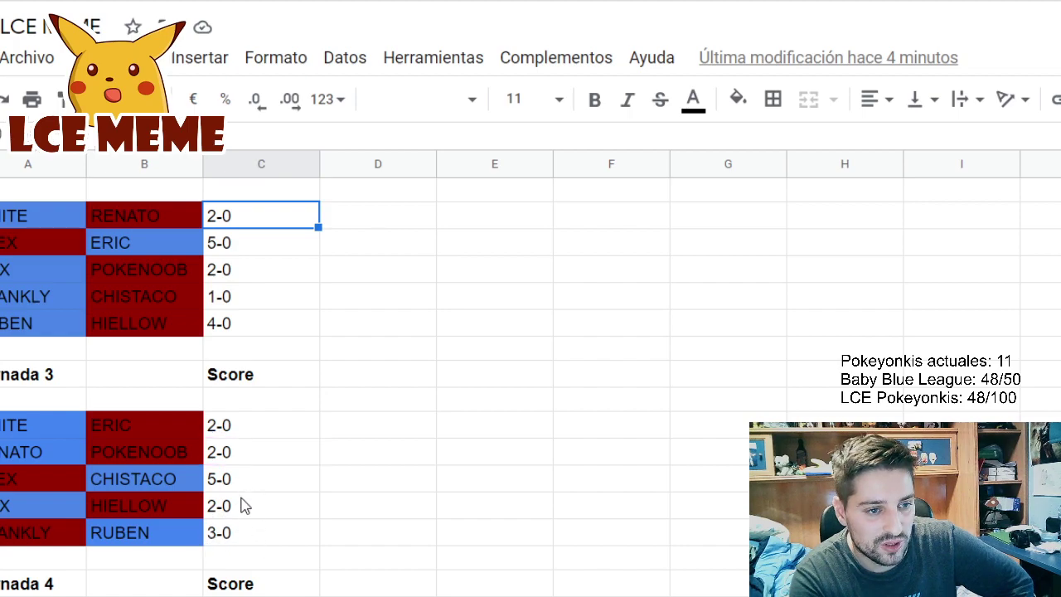
click(252, 457)
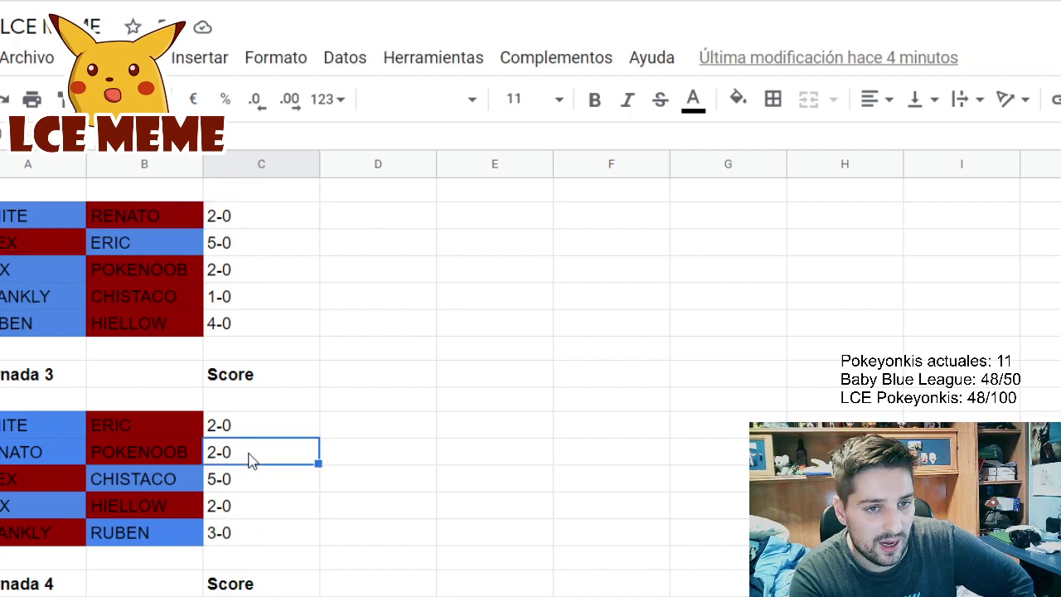
Check the sixth-ranked participant's scores in Jornadas 4 to 7 on the results sheet
scroll(253, 460, down, 2)
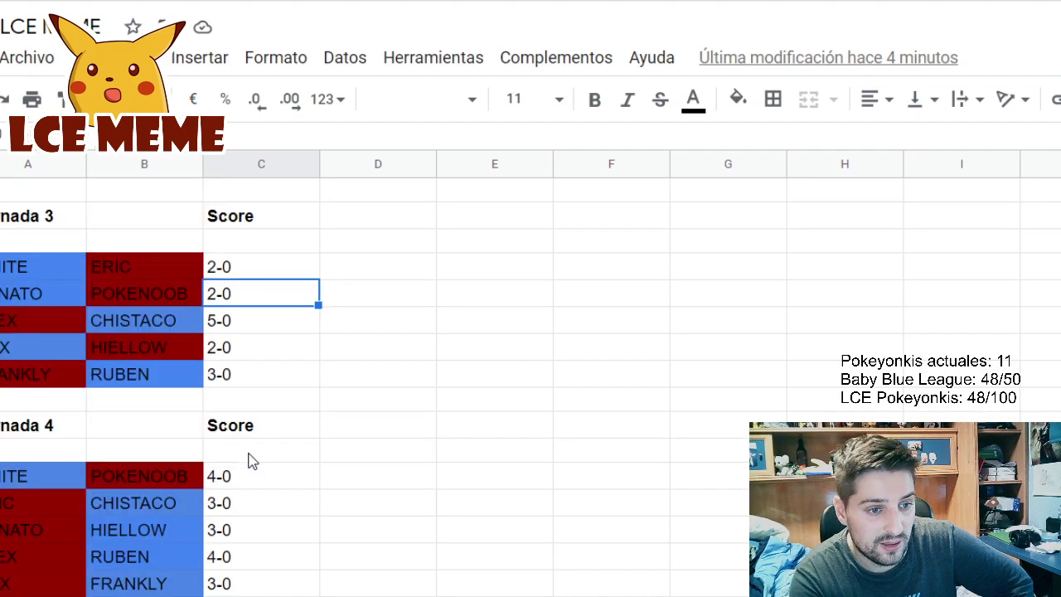
click(257, 537)
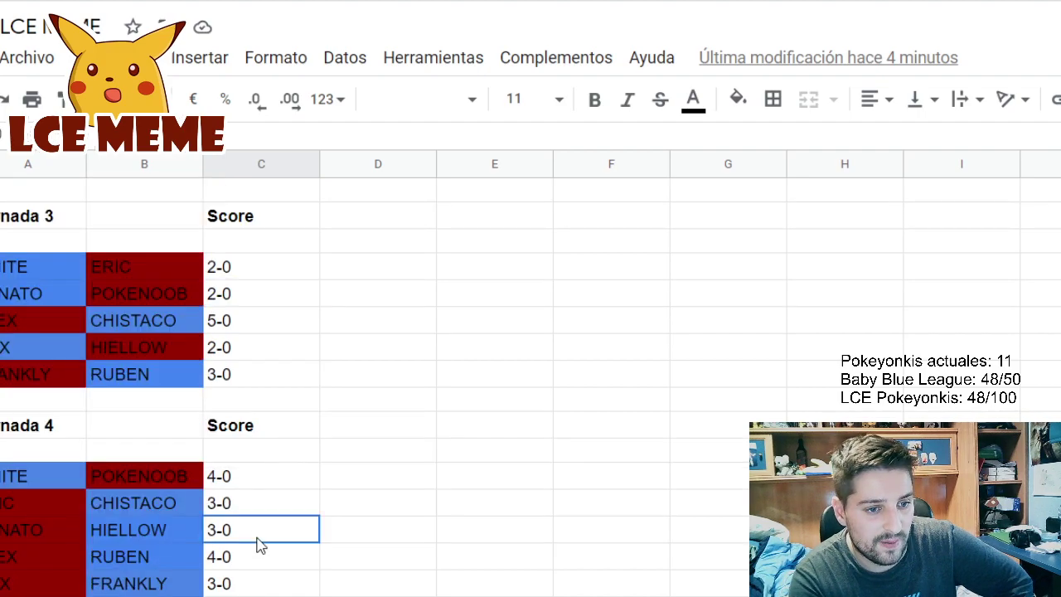
scroll(258, 543, down, 2)
scroll(258, 545, down, 1)
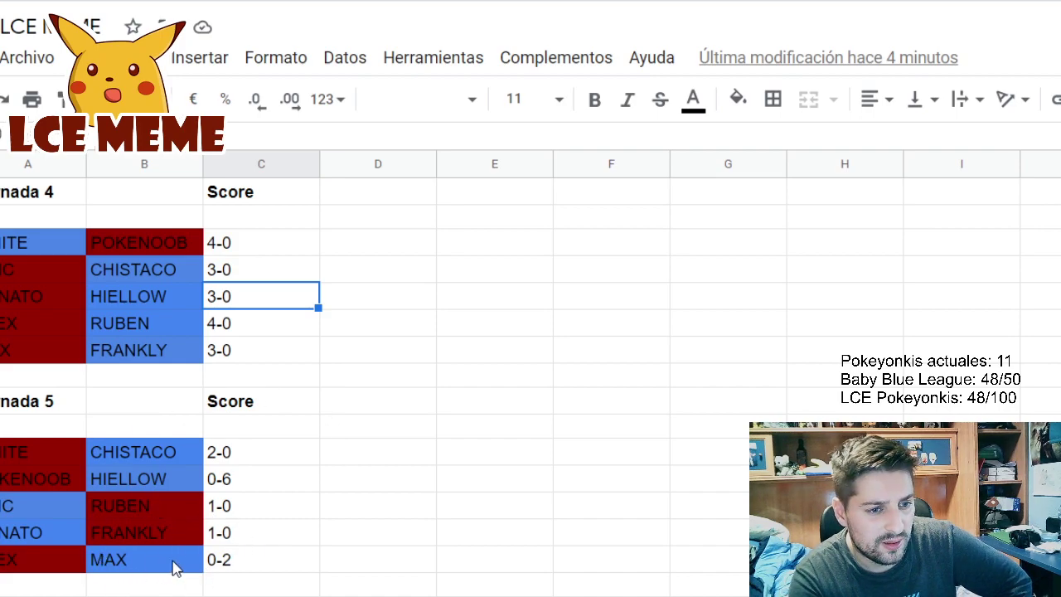
click(260, 539)
scroll(260, 539, down, 2)
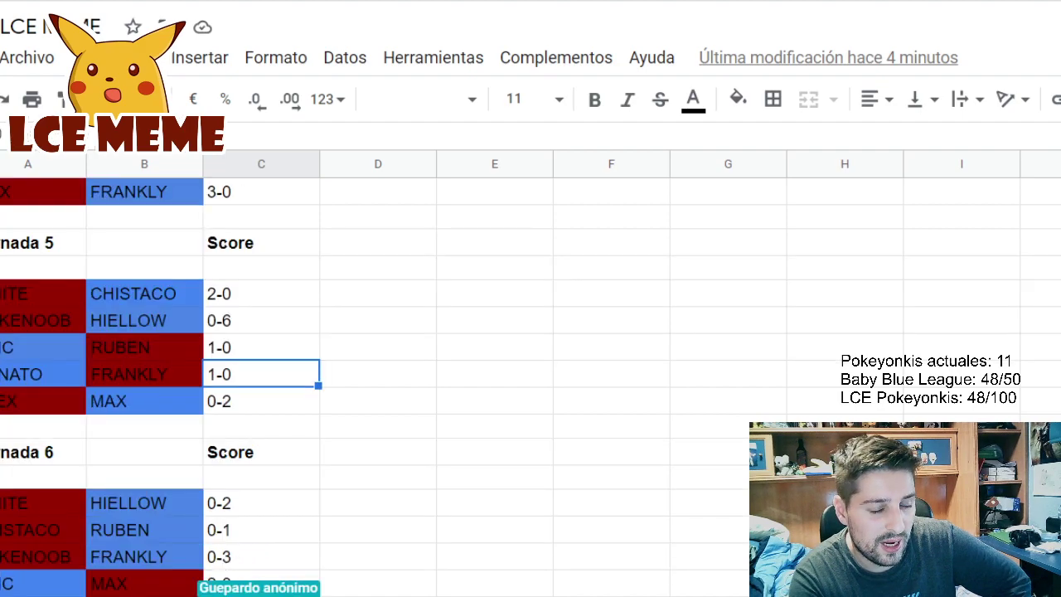
scroll(373, 373, down, 2)
scroll(267, 498, down, 1)
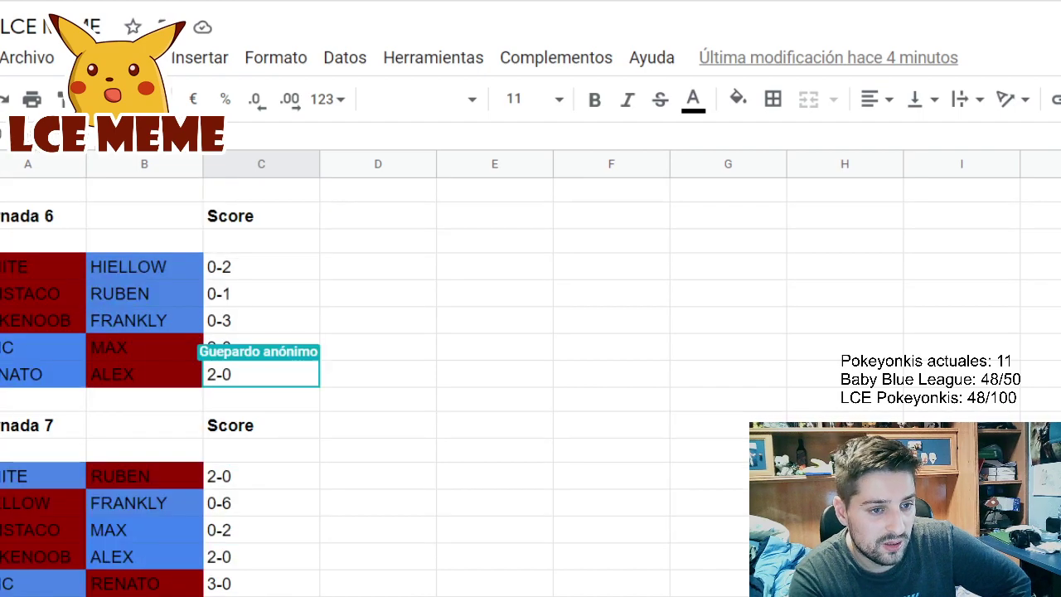
click(266, 590)
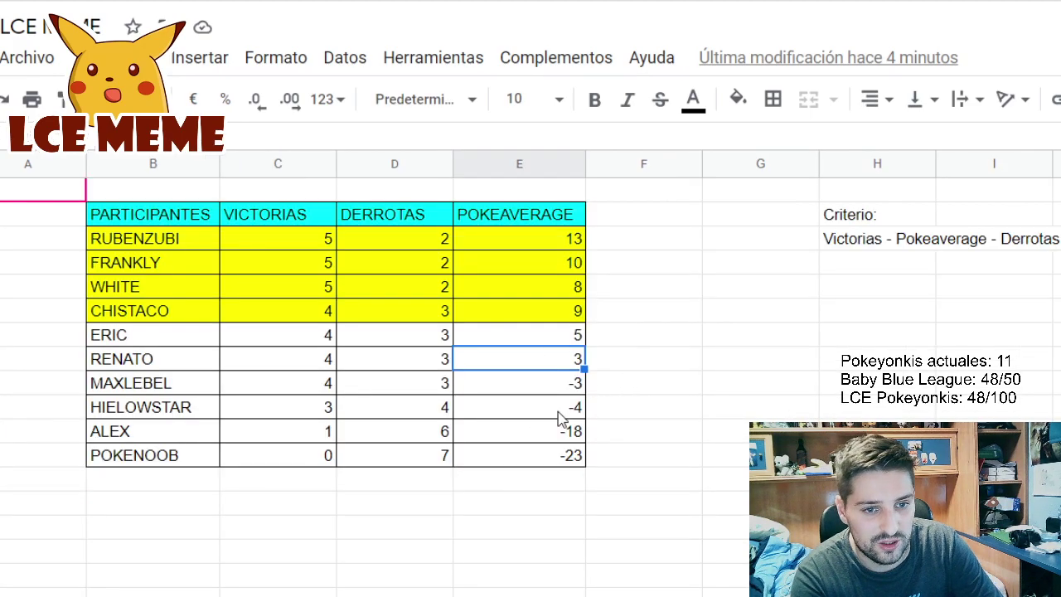
Select the seventh-ranked participant's POKEAVERAGE in the standings and review the Jornada 8 matchups on the results sheet, starting with the first match
click(551, 410)
click(551, 391)
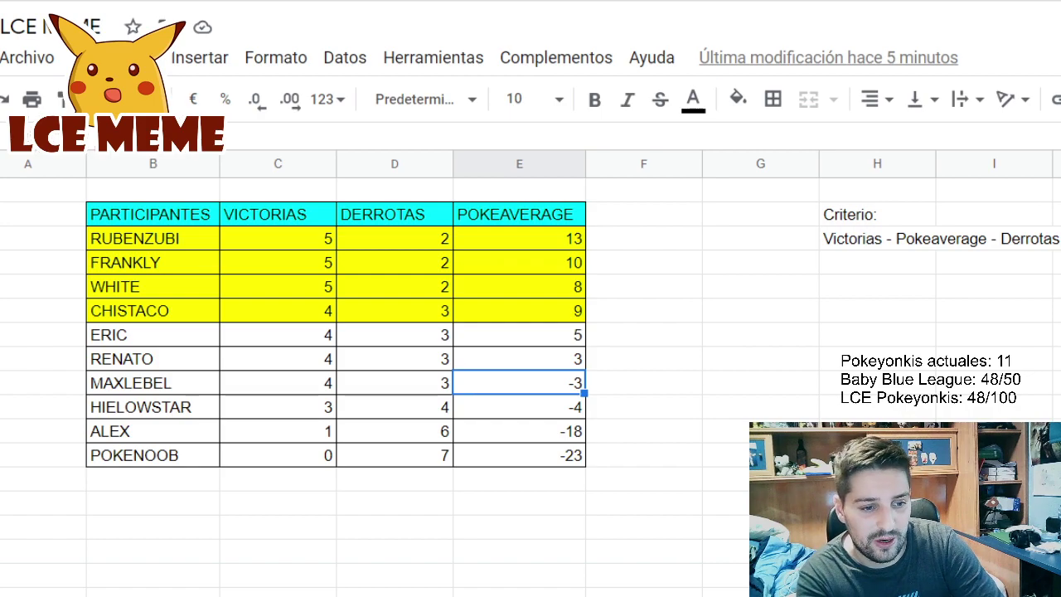
key(ctrl+shift+Page_Down)
scroll(373, 373, down, 5)
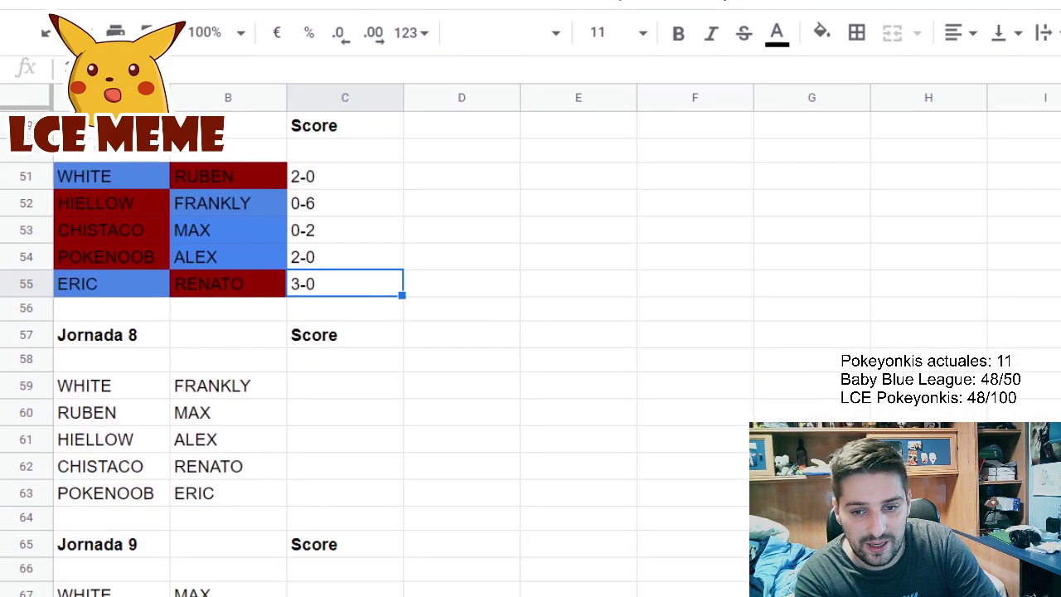
click(203, 389)
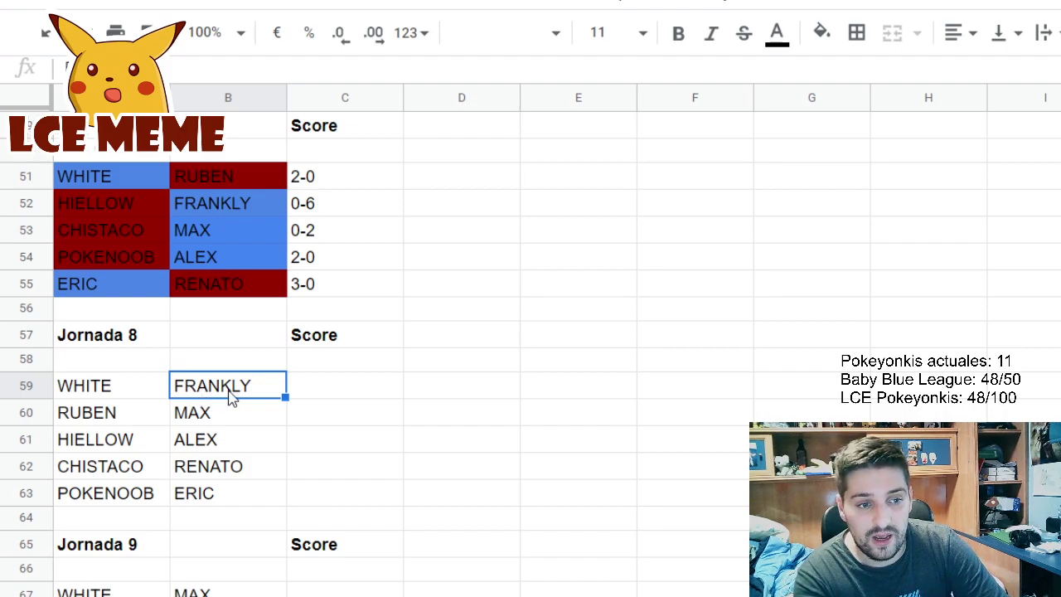
click(146, 388)
click(230, 388)
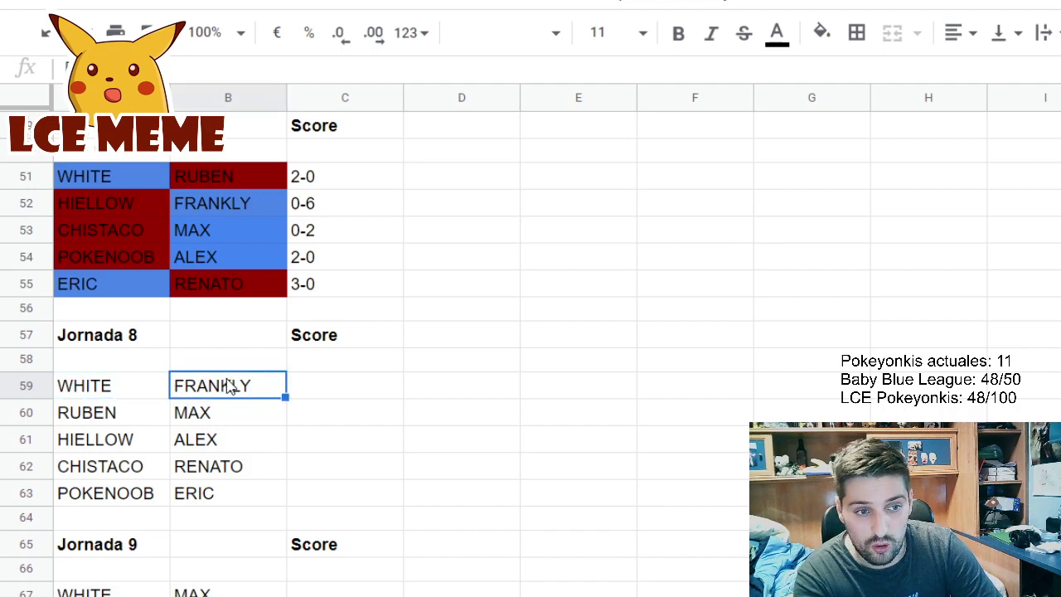
scroll(232, 394, down, 1)
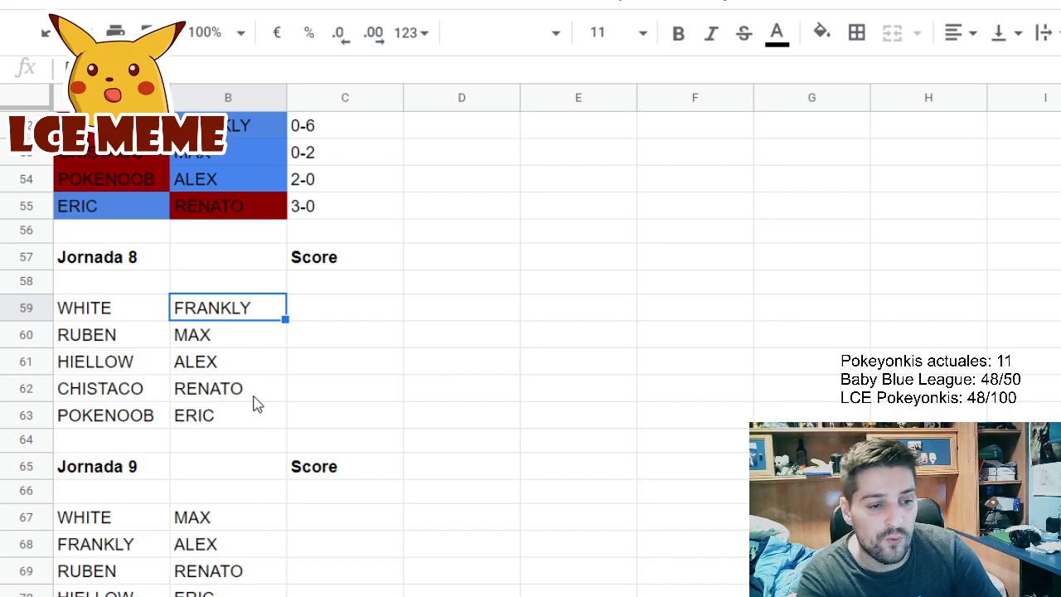
Compare the fourth-ranked participant's POKEAVERAGE in the standings with the Jornada 8 matchups, check the last match and return to the standings
key(ctrl+shift+Page_Up)
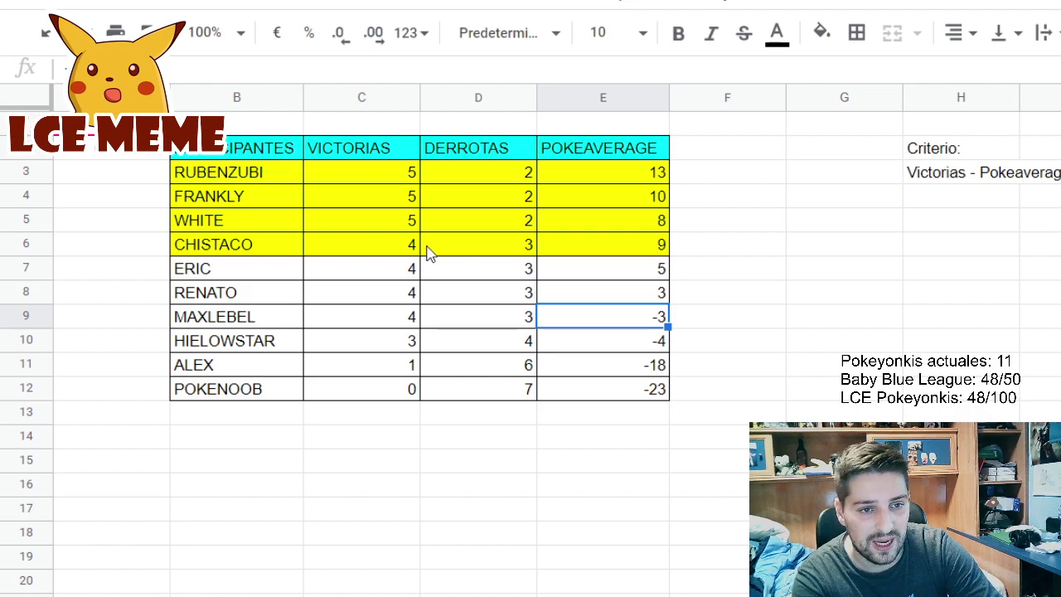
click(665, 250)
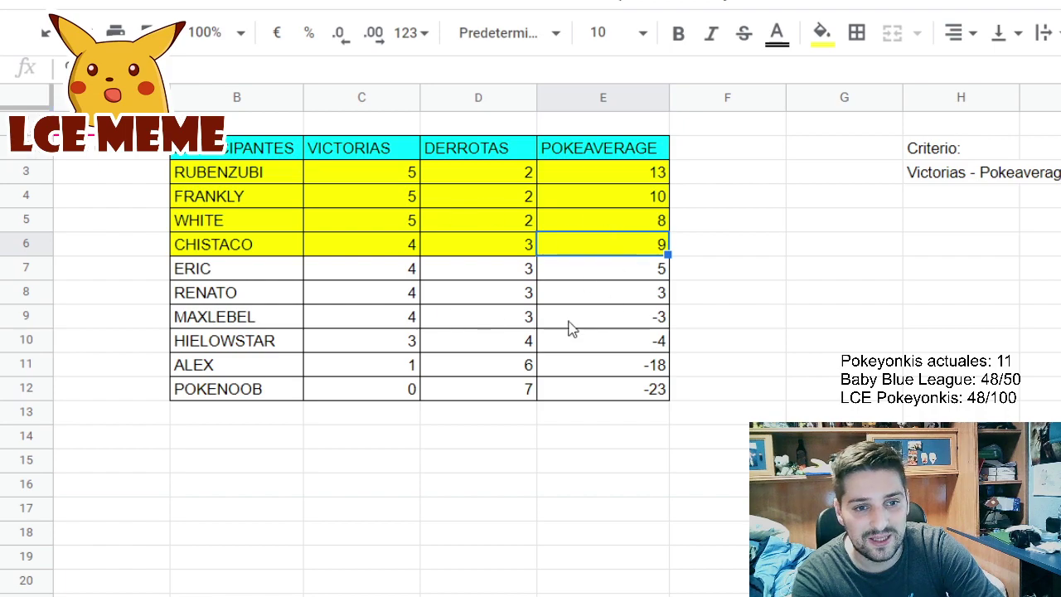
key(ctrl+shift+Page_Down)
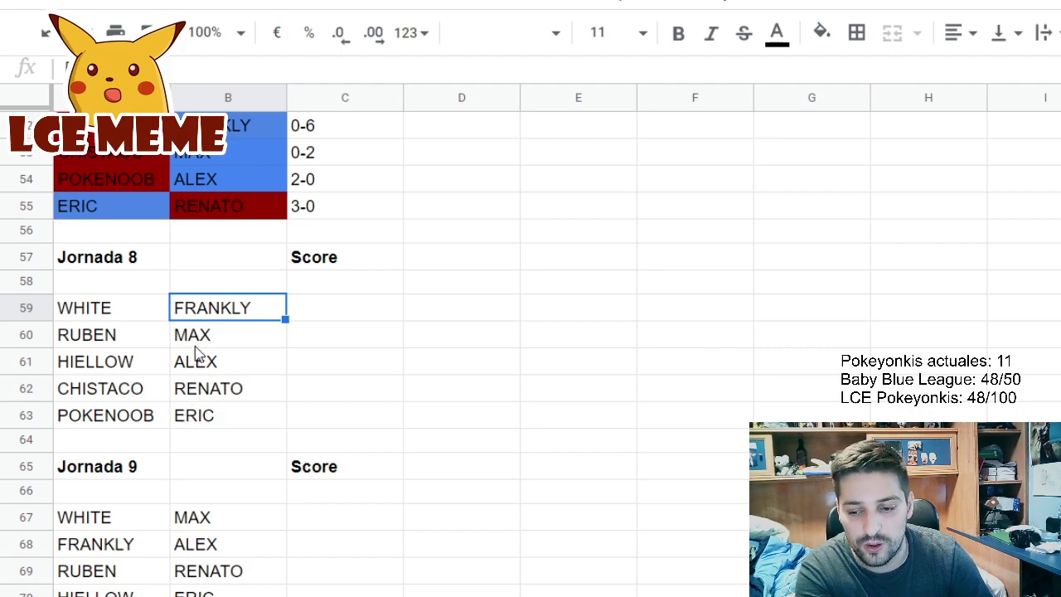
click(224, 419)
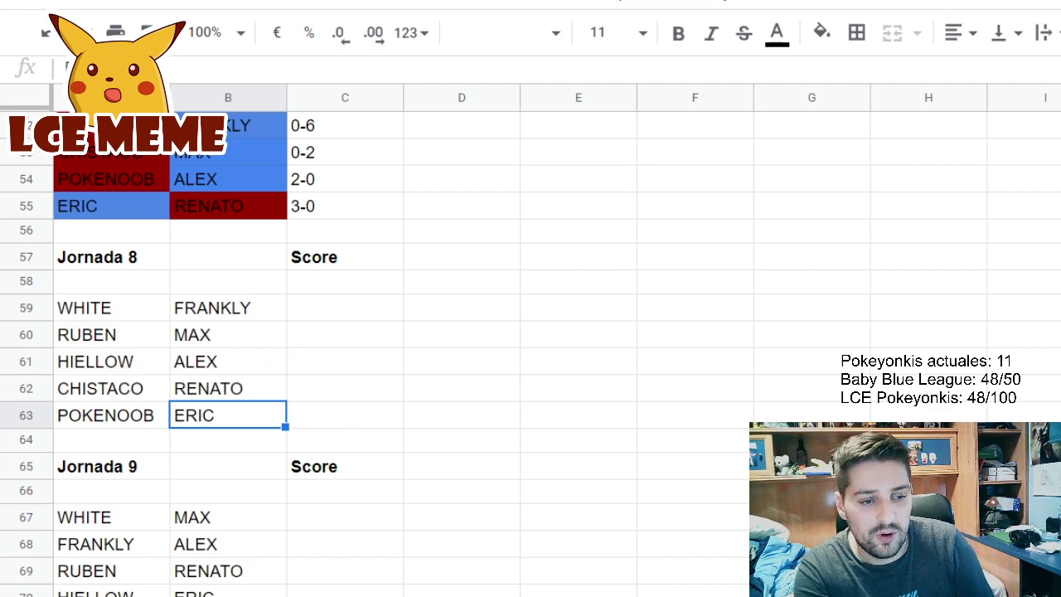
key(ctrl+Page_Up)
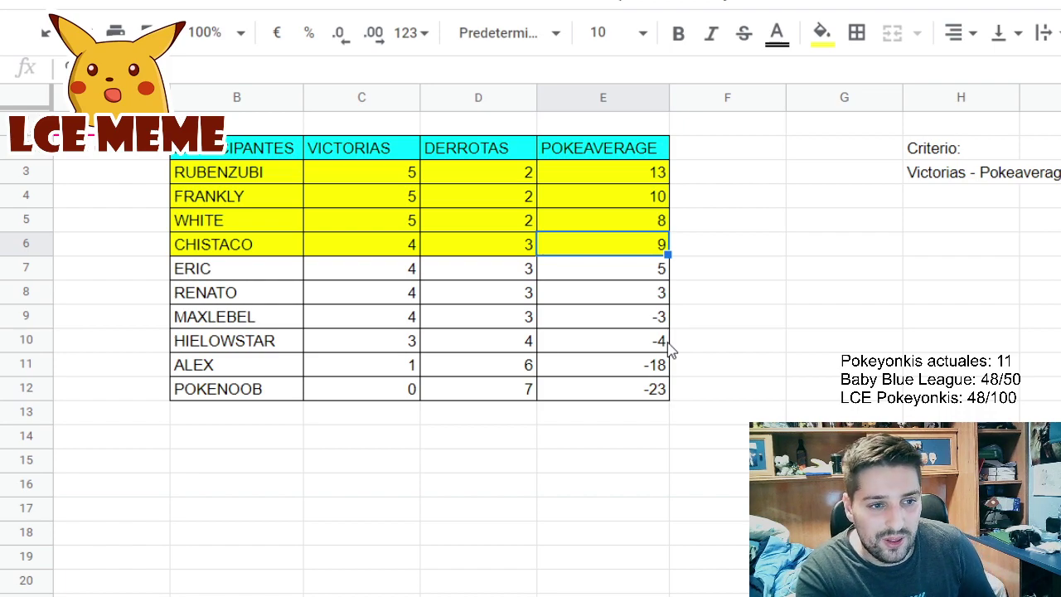
click(593, 203)
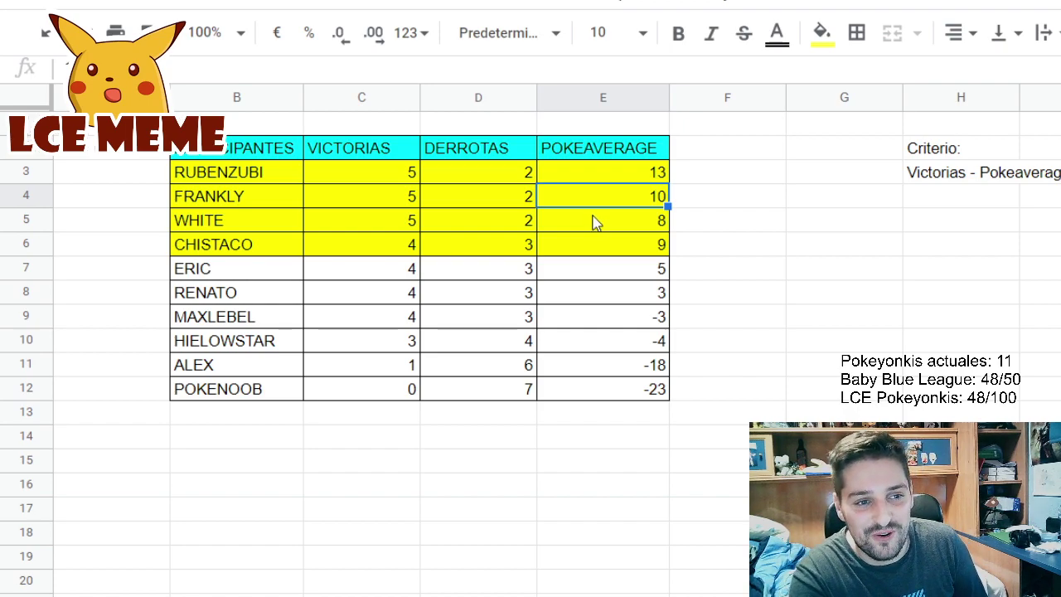
click(804, 271)
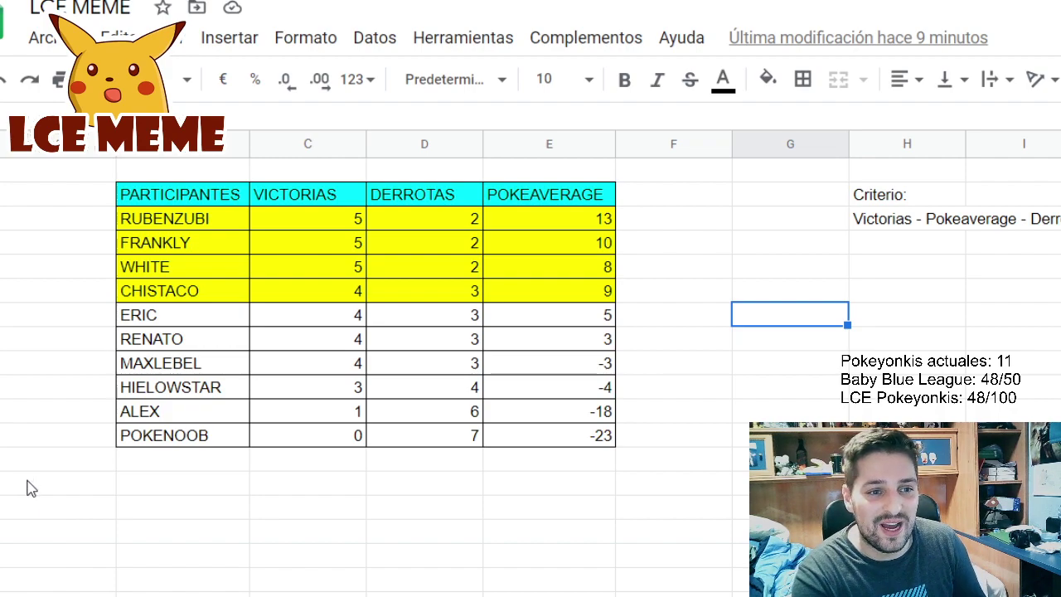
click(28, 488)
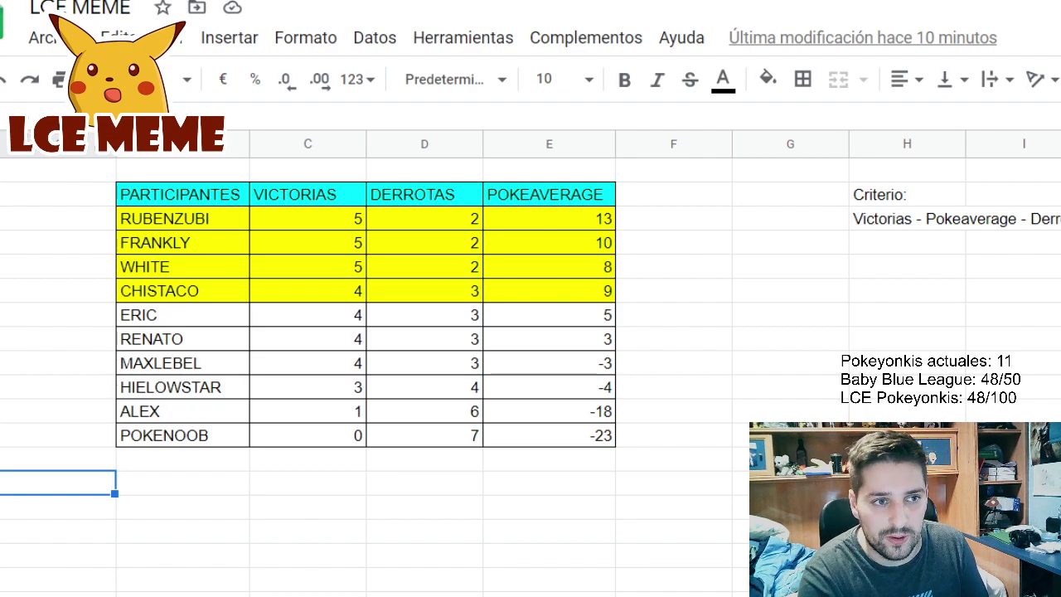
Switch to YouTube and search for "lce meme chiringuito jornada 2"
click(312, 5)
double_click(580, 18)
triple_click(584, 26)
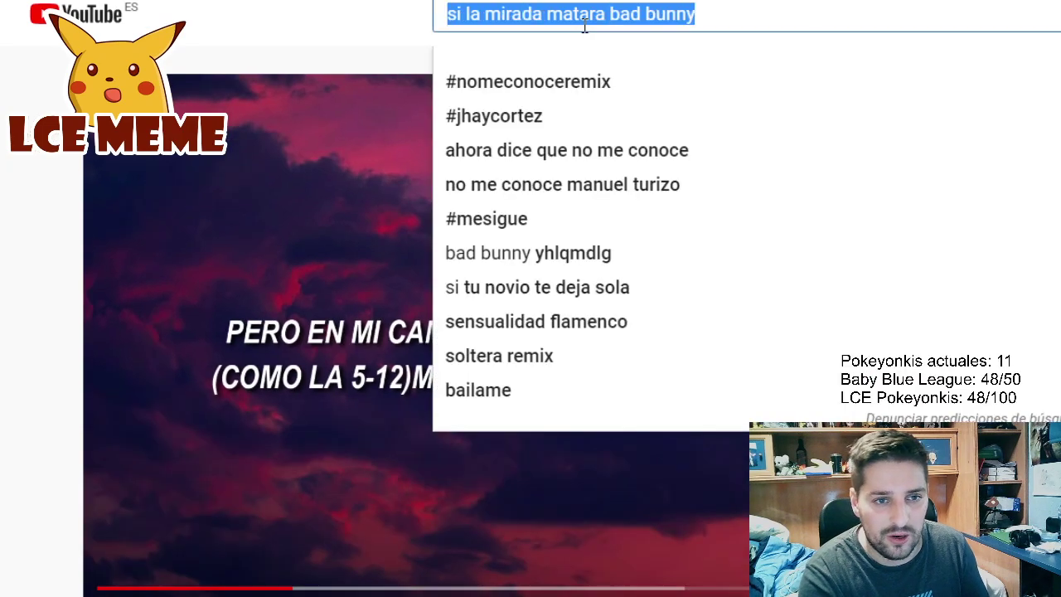
text(lce m)
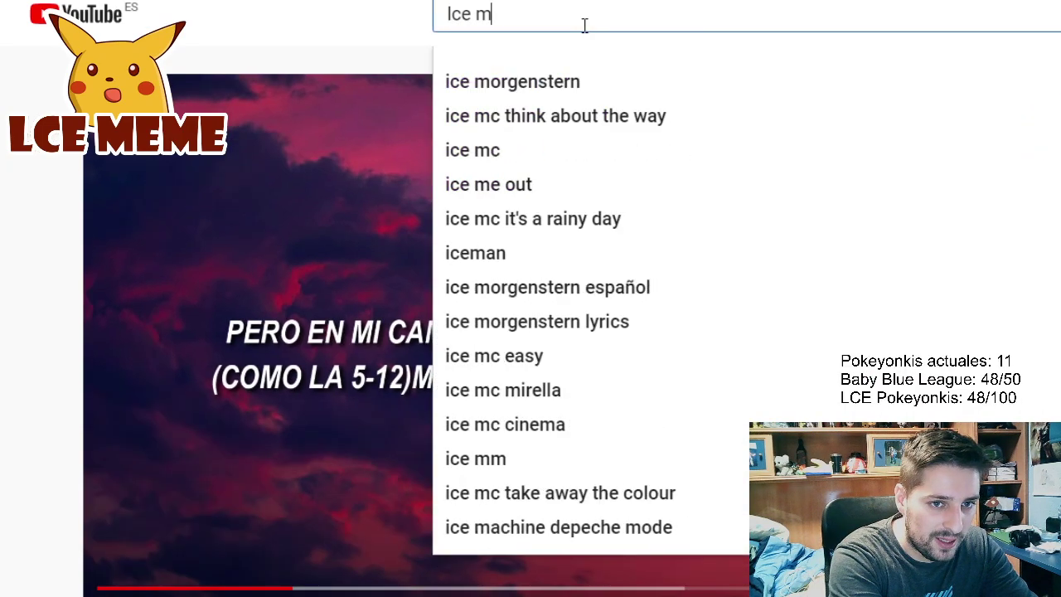
key(BackSpace)
text(meme chir)
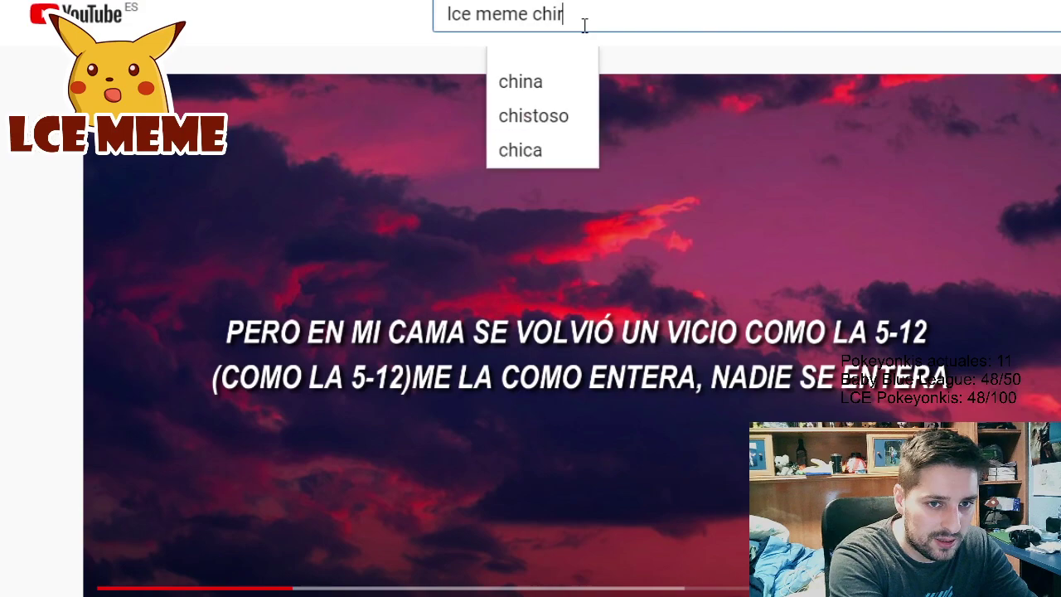
text(inguito ho)
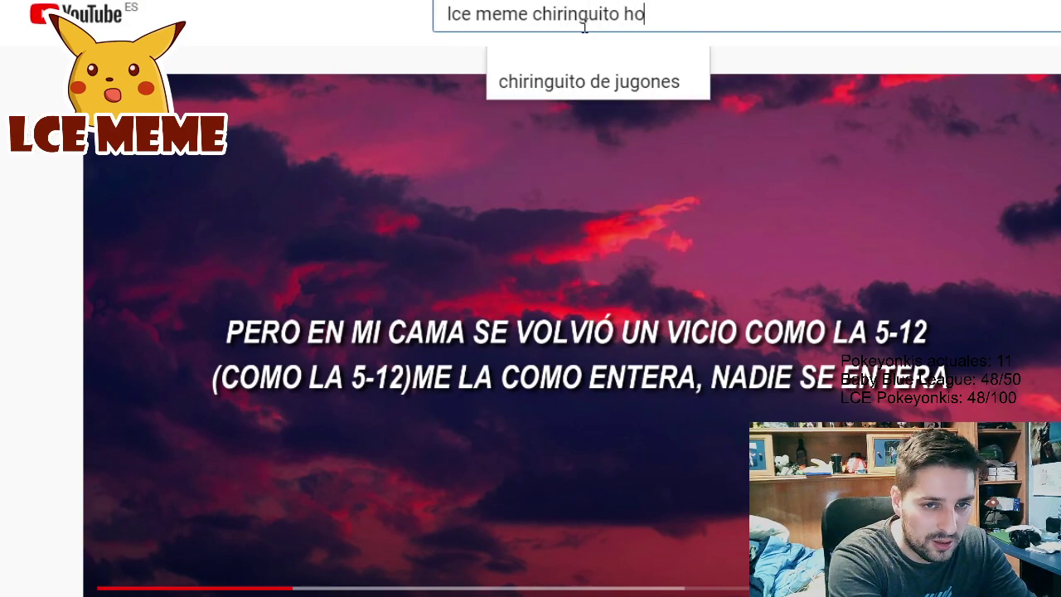
key(BackSpace)
key(BackSpace)
text(jornada 2)
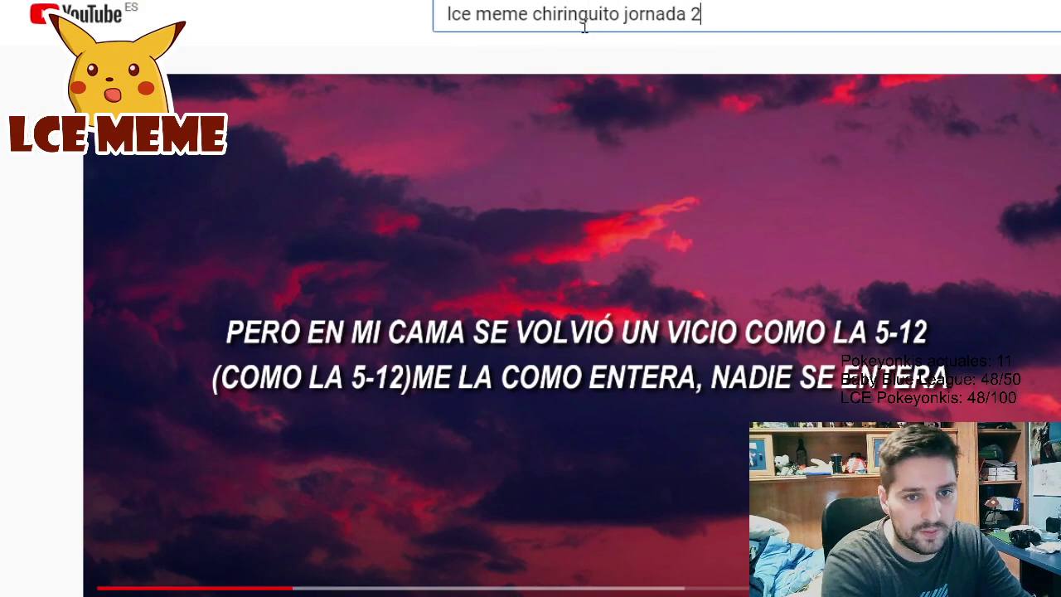
key(Return)
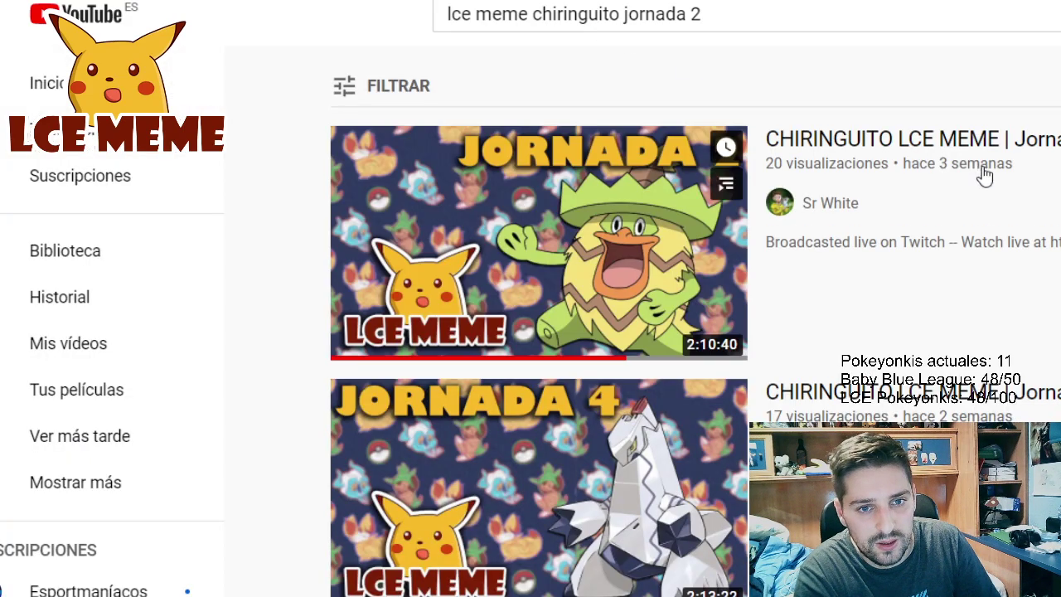
Open the first CHIRINGUITO LCE MEME video in the results, skip to about 1:03:32 and pause playback
click(985, 143)
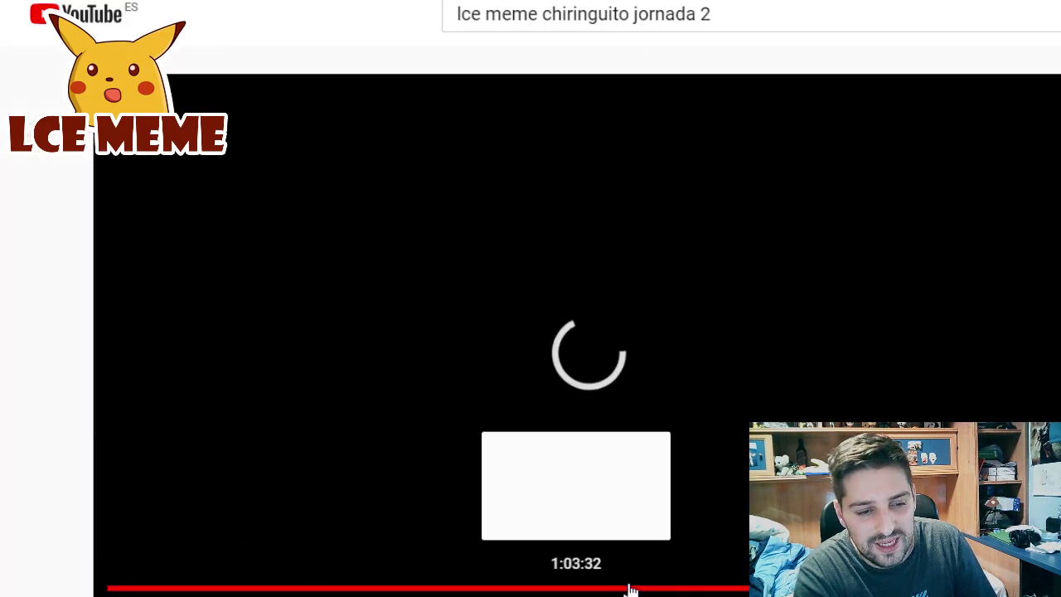
click(627, 587)
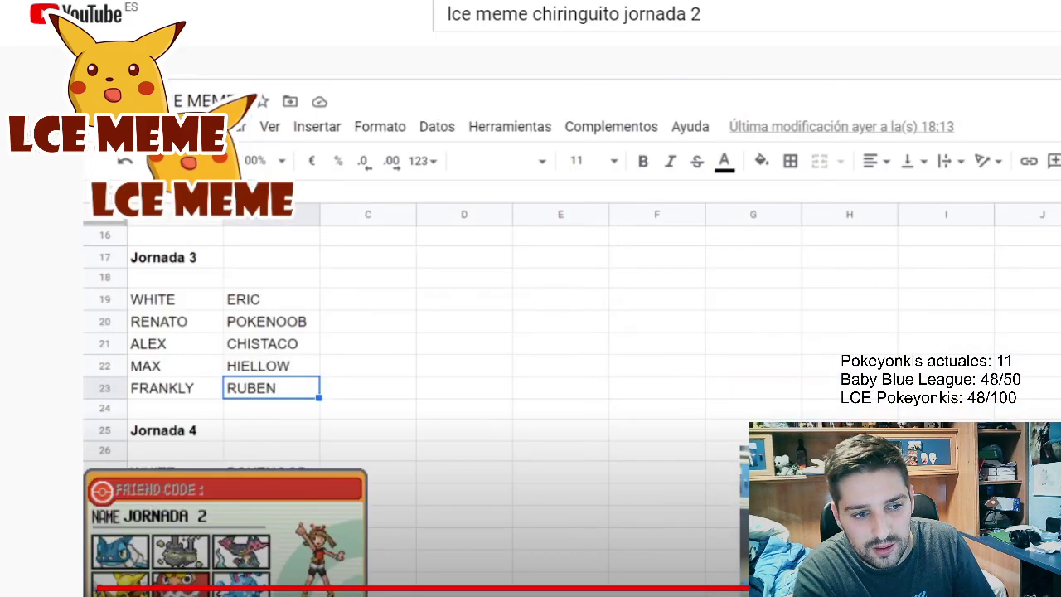
key(k)
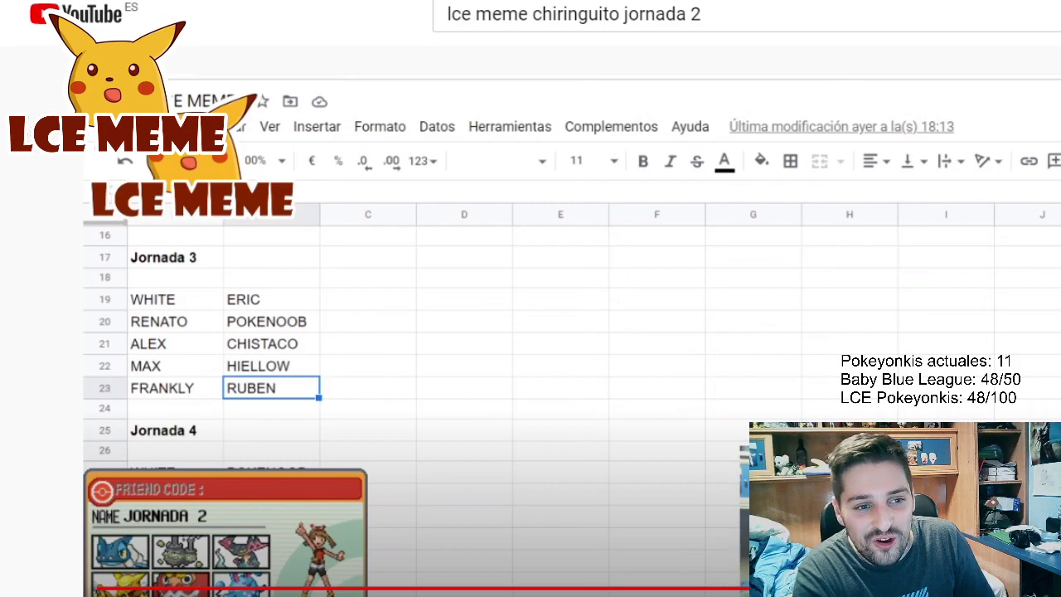